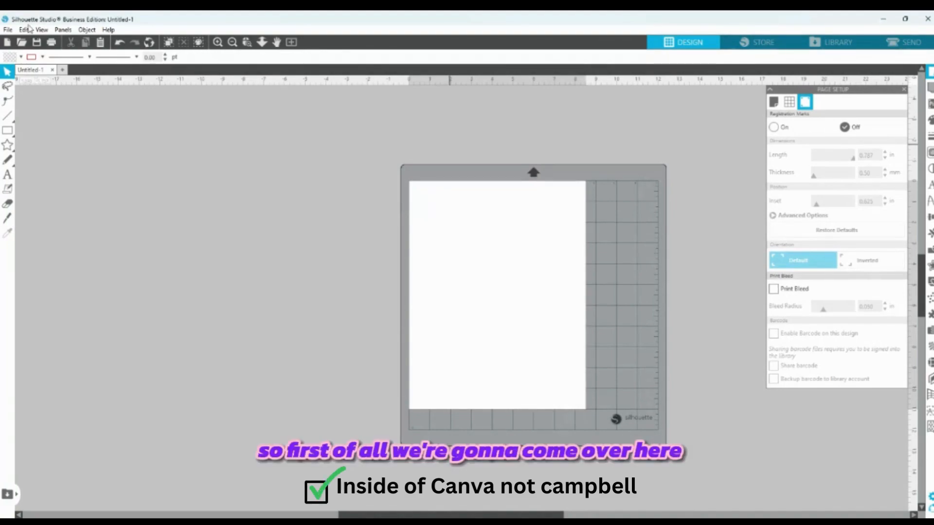
# - Merge the image Graduation 2024 (2) from the Downloads folder into the design
pyautogui.click(8, 29)
pyautogui.click(30, 96)
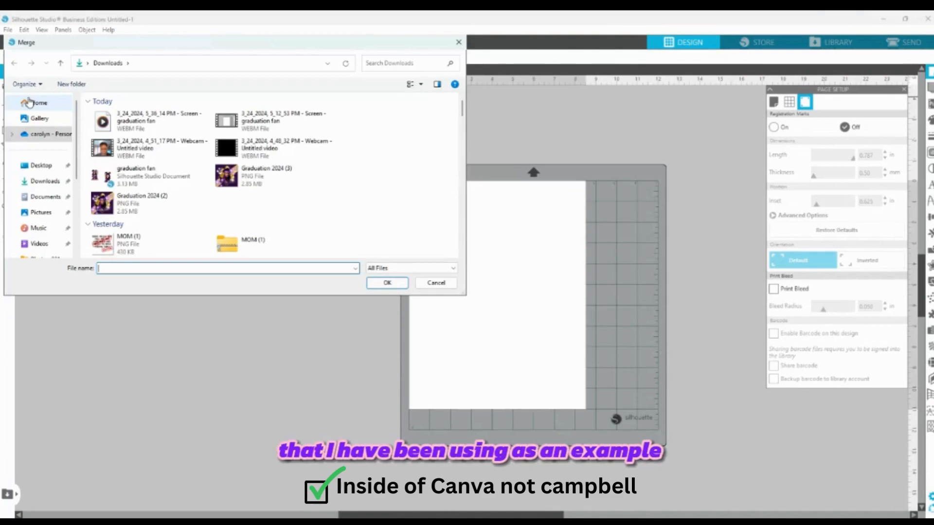
pyautogui.click(122, 211)
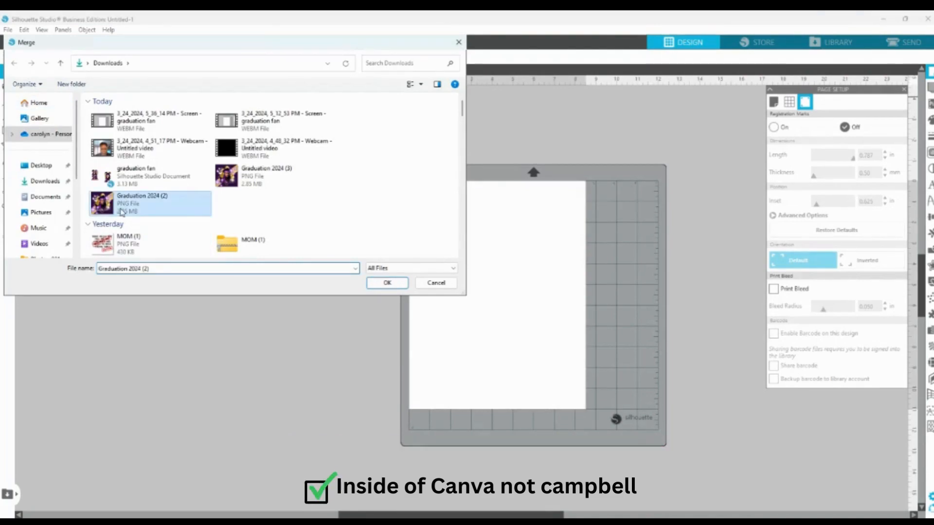
pyautogui.click(387, 283)
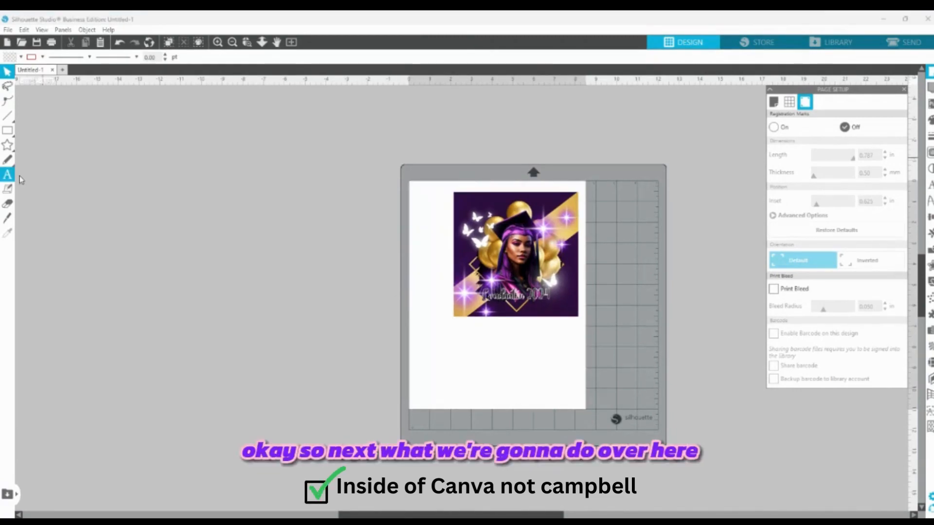
# - Add the two-line text "20" over "24" in the empty area beside the mat
pyautogui.click(8, 174)
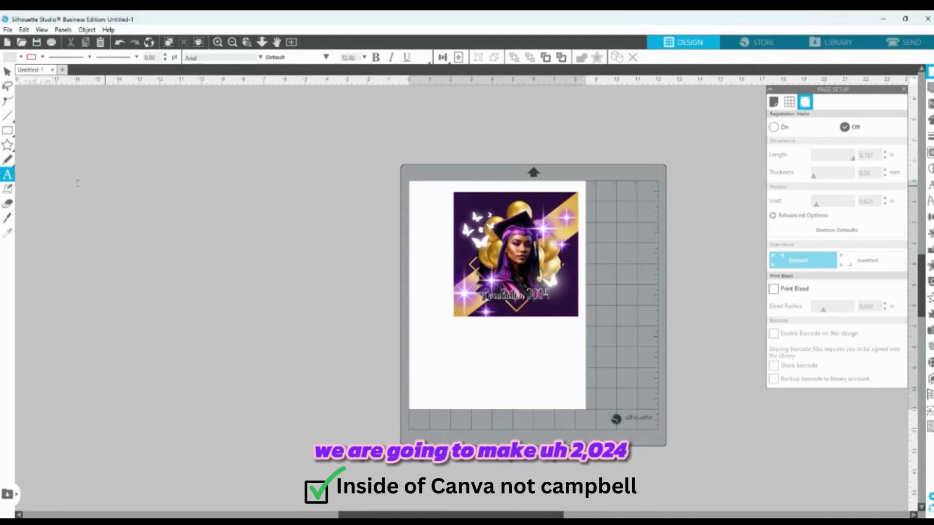
pyautogui.click(109, 177)
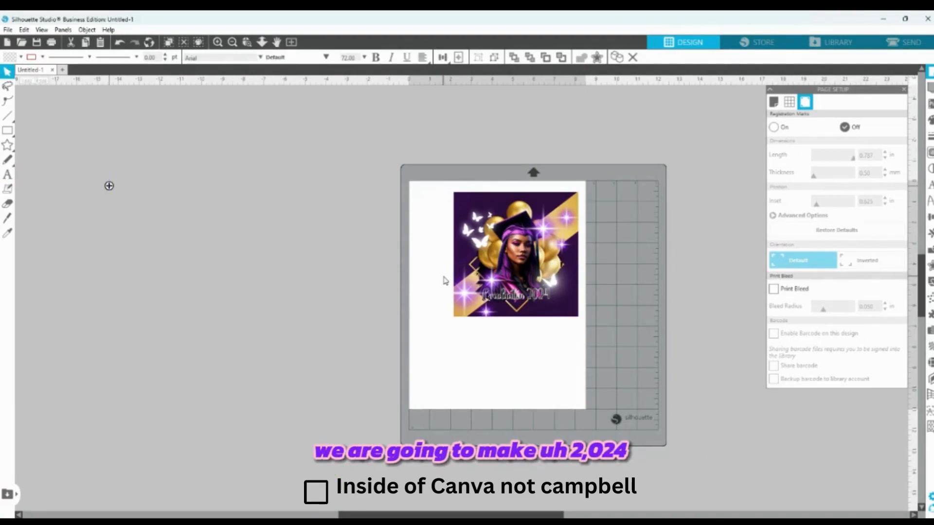
pyautogui.write('2024')
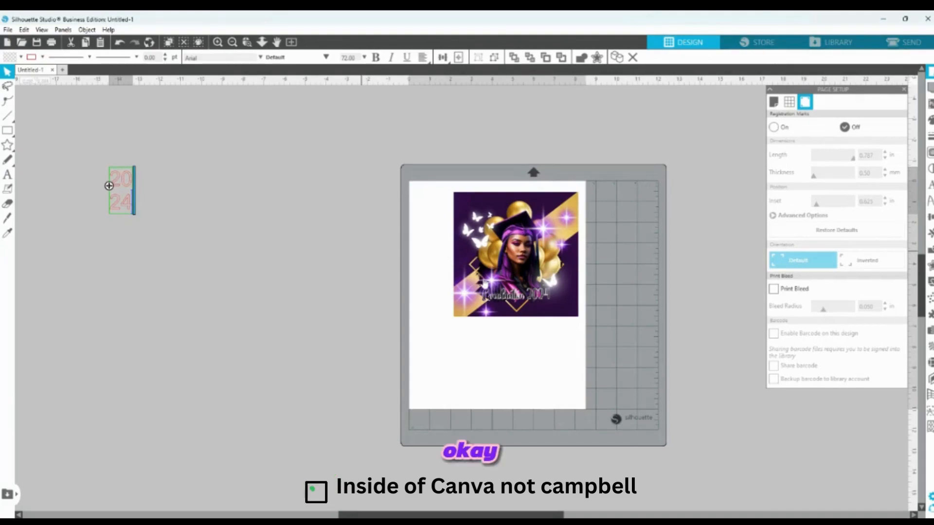
pyautogui.click(117, 164)
# - Enlarge the 2024 text to about 5.35 in wide and reposition it beside the mat
pyautogui.click(120, 179)
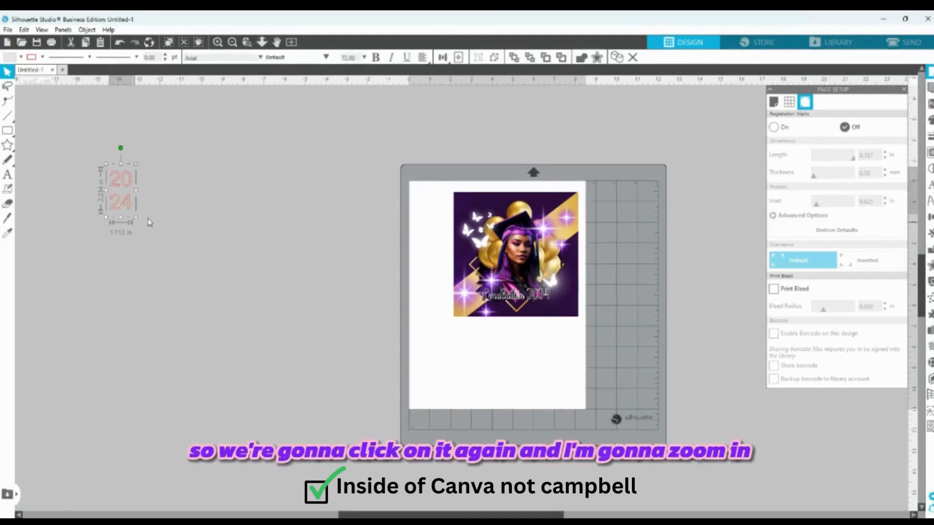
pyautogui.moveTo(137, 218); pyautogui.dragTo(194, 288)
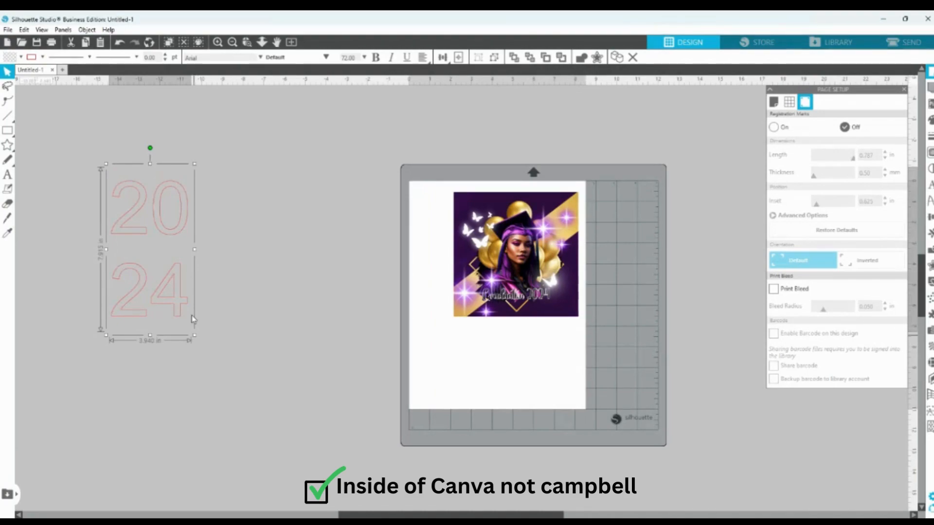
pyautogui.moveTo(194, 335); pyautogui.dragTo(223, 394)
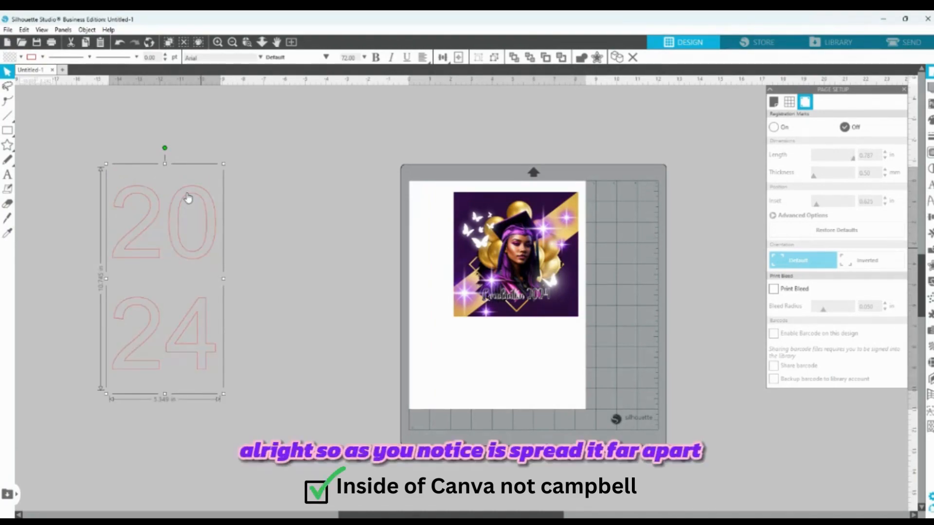
pyautogui.moveTo(188, 198); pyautogui.dragTo(224, 182)
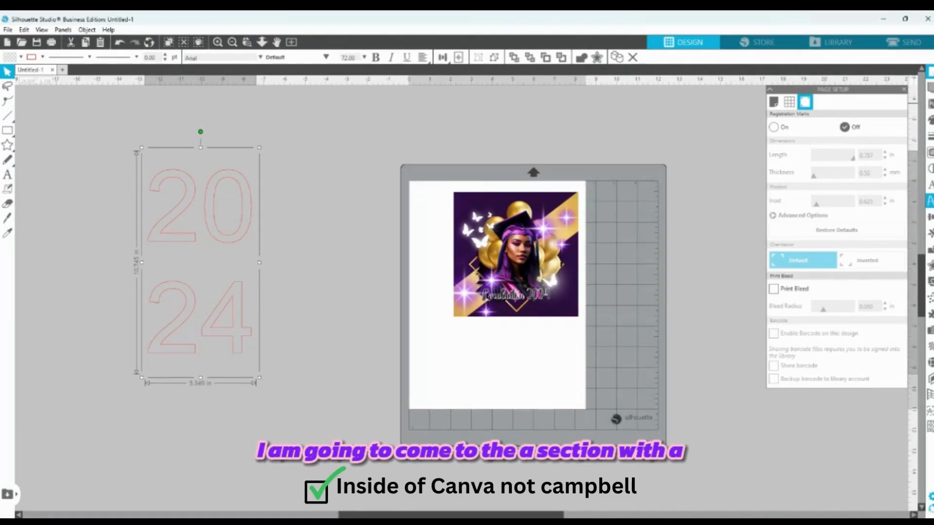
# - Set the 2024 text's line spacing to 65% and its character spacing to 90%
pyautogui.click(930, 185)
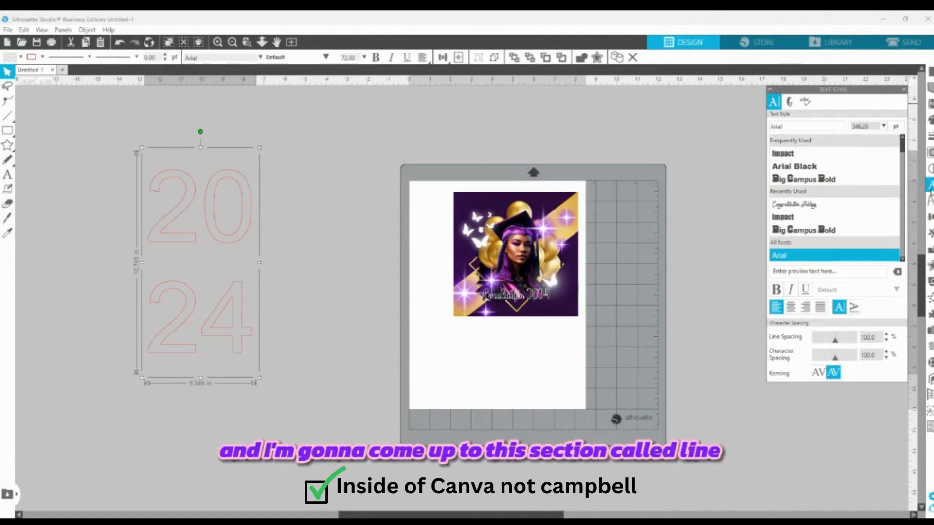
pyautogui.click(838, 344)
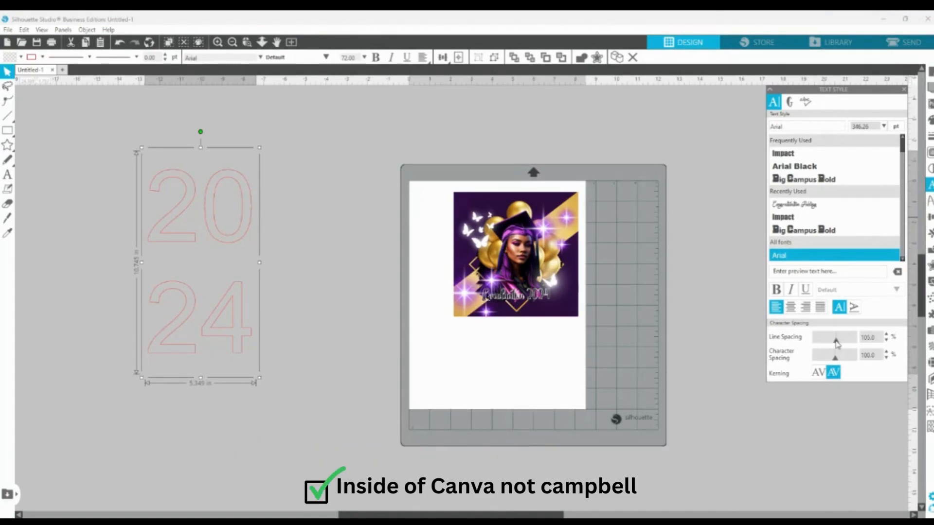
pyautogui.moveTo(837, 344); pyautogui.dragTo(830, 345)
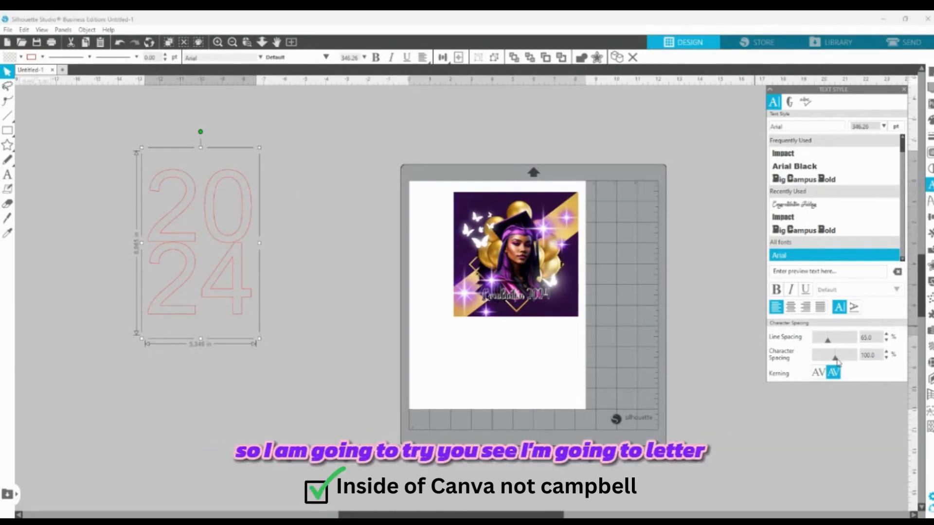
pyautogui.moveTo(835, 359); pyautogui.dragTo(829, 359)
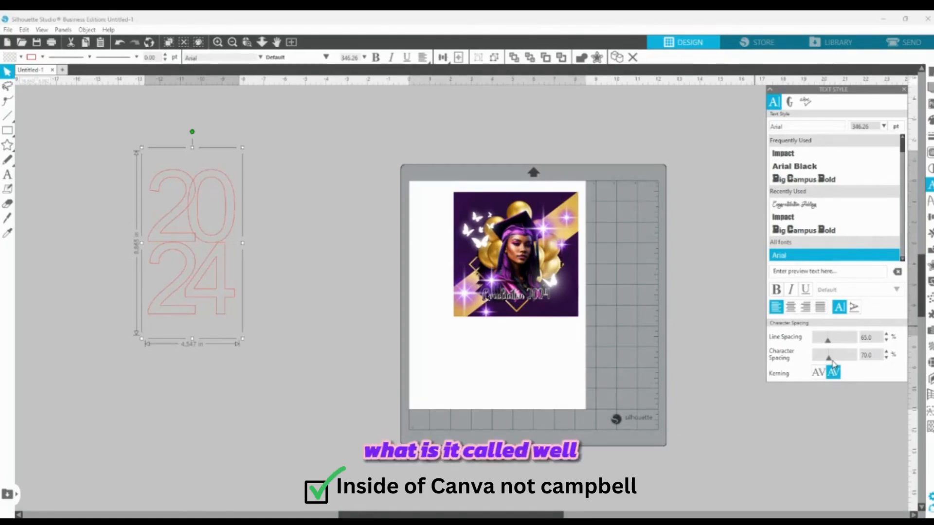
pyautogui.click(833, 360)
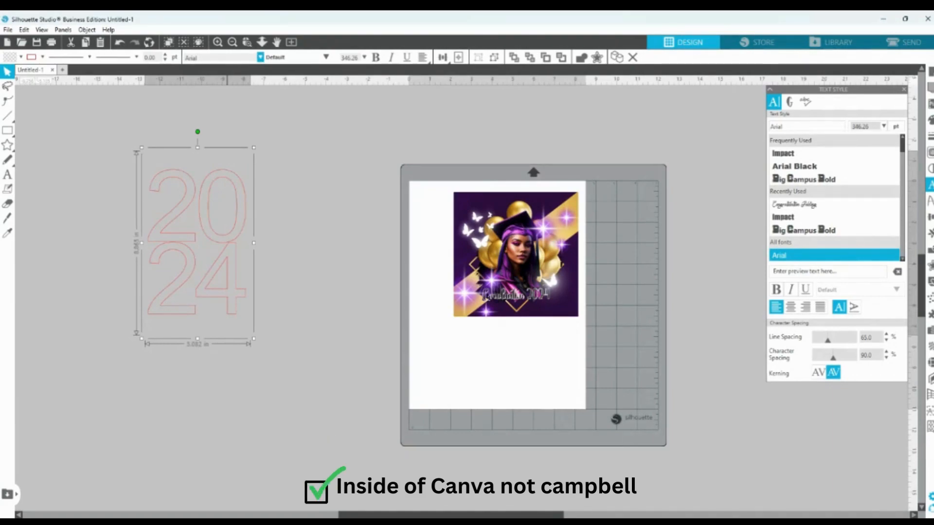
# - Change the 2024 text's font to Impact and set its line spacing to 70%
pyautogui.click(202, 255)
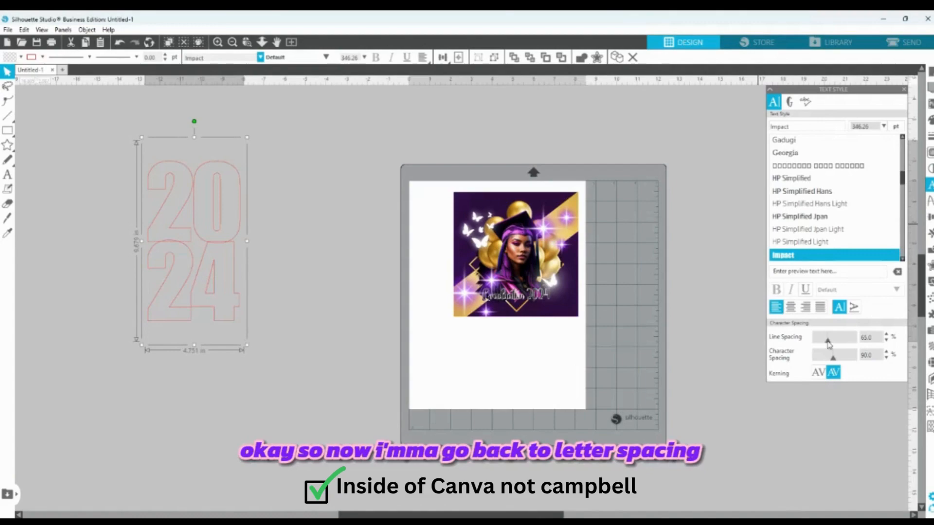
pyautogui.moveTo(829, 344); pyautogui.dragTo(831, 342)
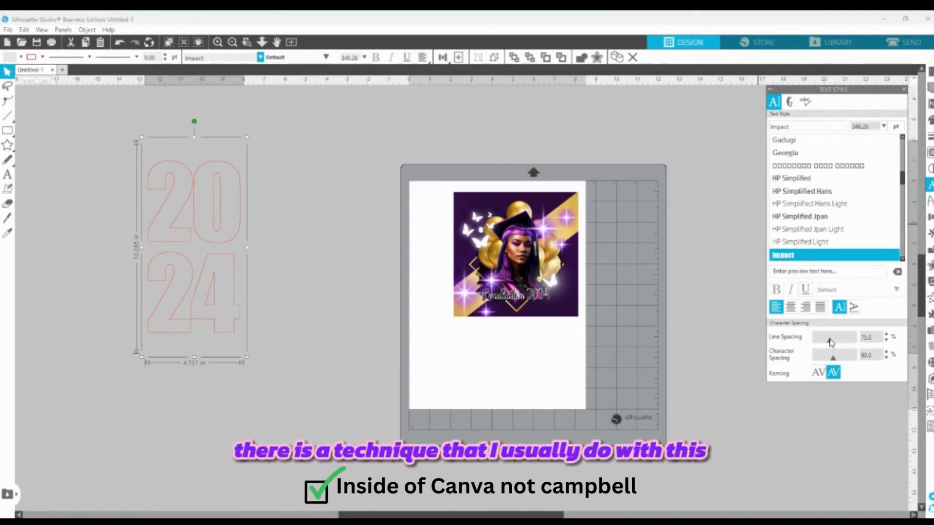
pyautogui.moveTo(831, 342); pyautogui.dragTo(829, 343)
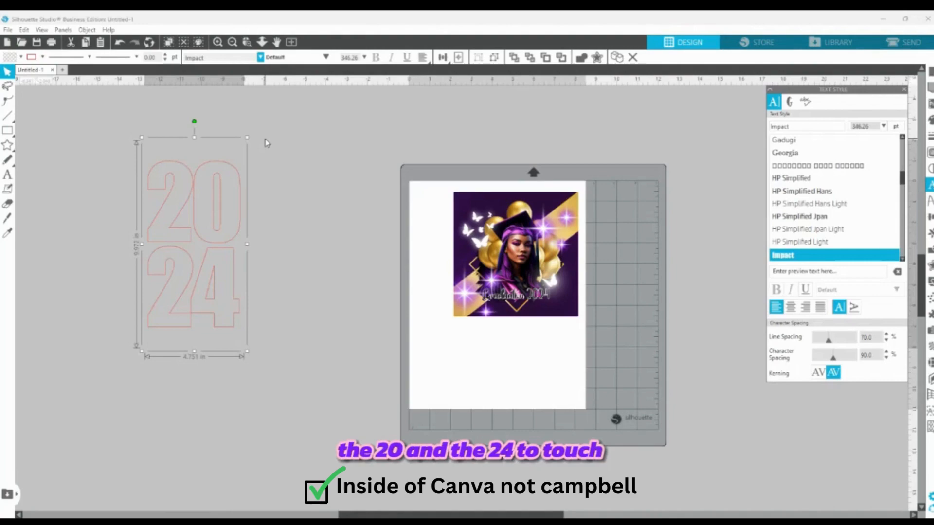
pyautogui.click(266, 188)
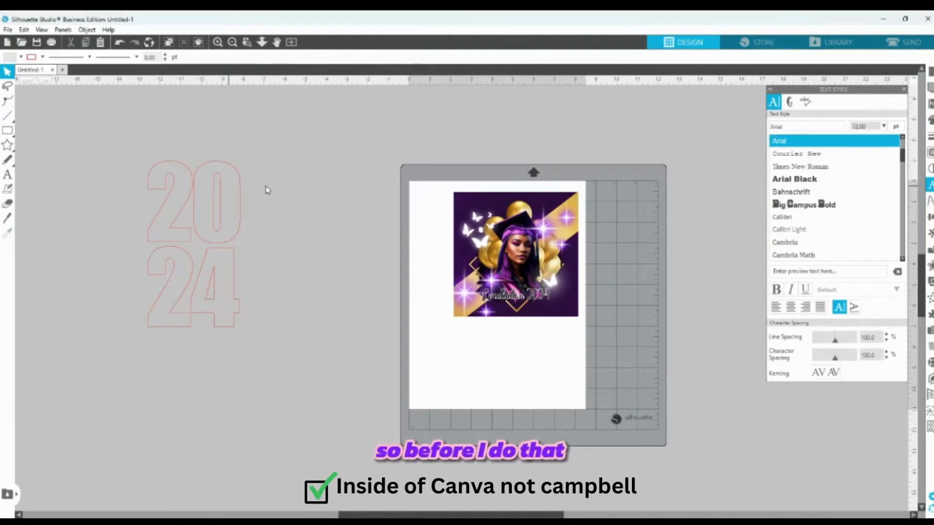
# - Fill the 2024 text with solid black (000000)
pyautogui.click(225, 182)
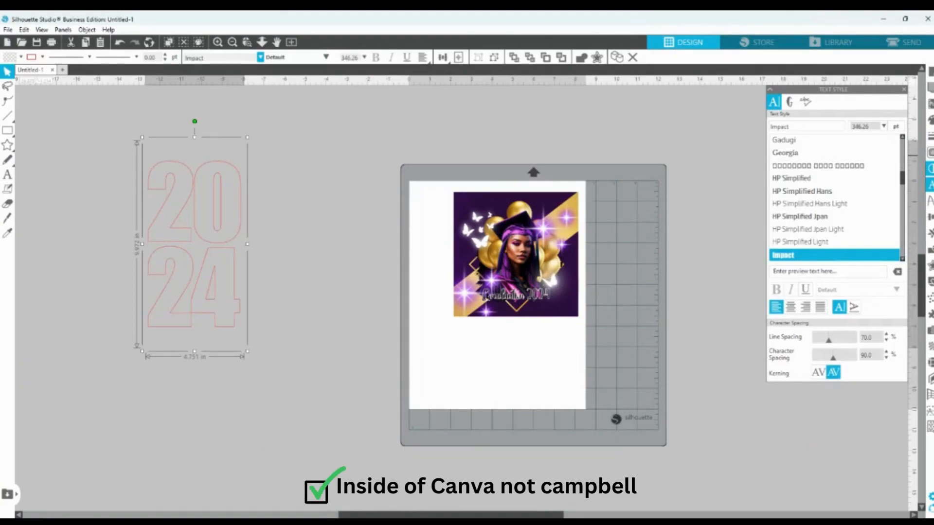
pyautogui.click(930, 120)
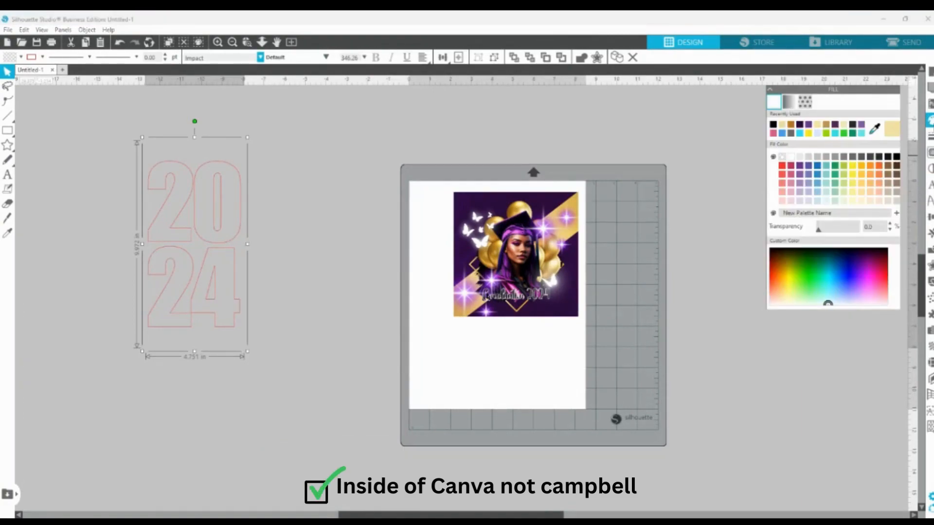
pyautogui.click(774, 125)
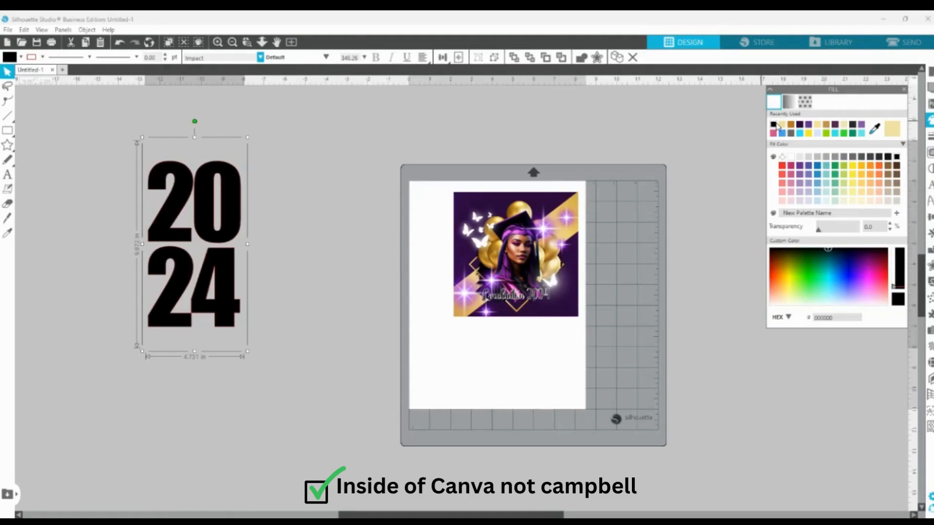
pyautogui.click(345, 135)
pyautogui.click(225, 173)
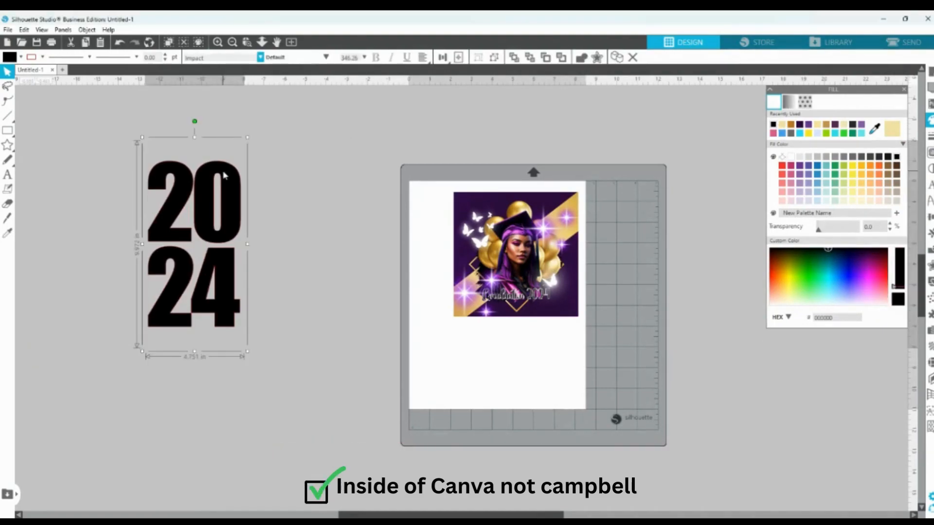
pyautogui.click(316, 158)
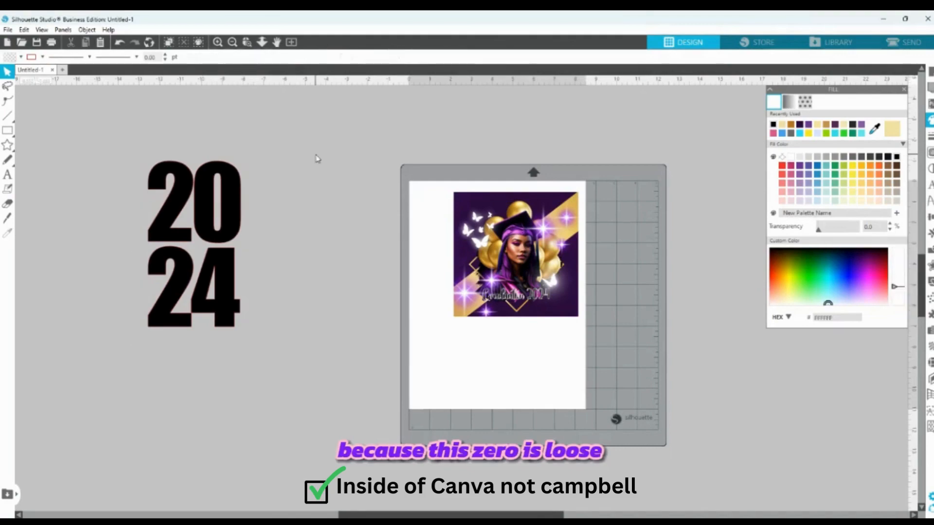
# - Shift the whole black 2024 text slightly to the right
pyautogui.click(227, 175)
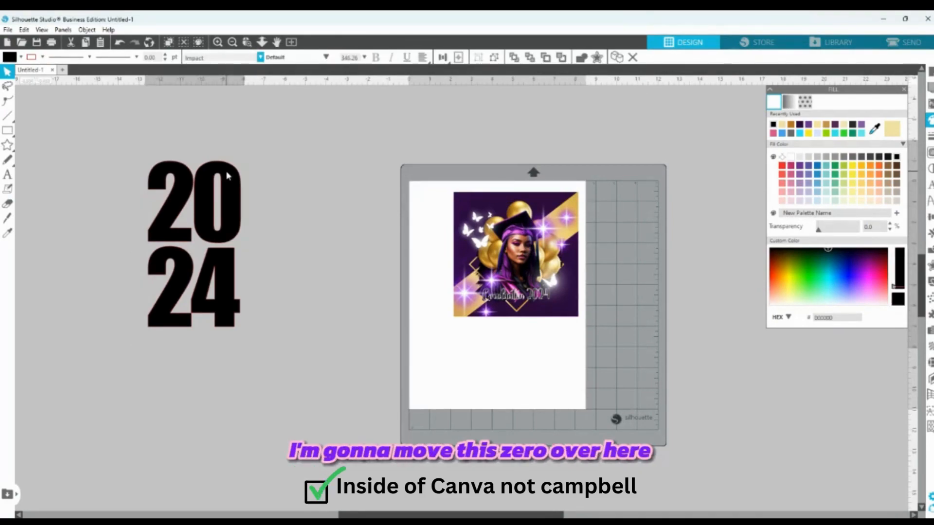
pyautogui.moveTo(226, 175); pyautogui.dragTo(235, 175)
pyautogui.click(316, 165)
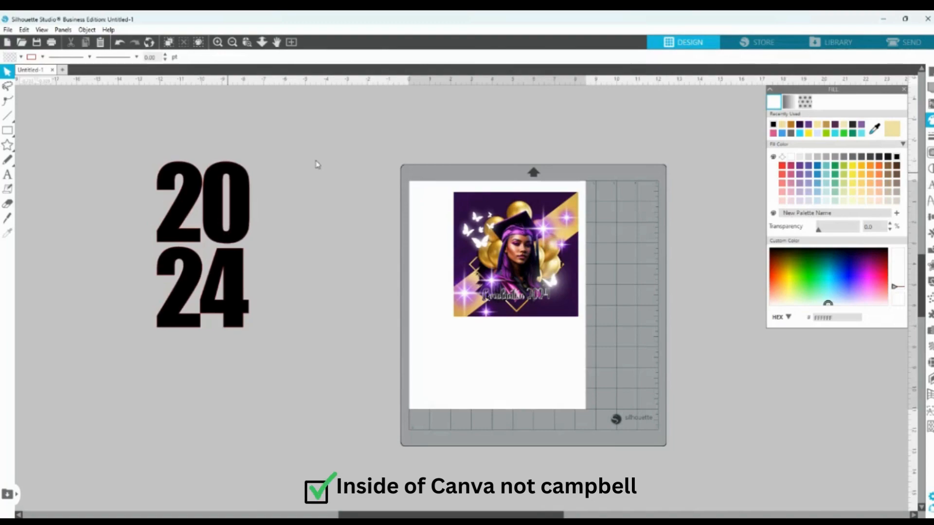
# - Ungroup the 2024 text into separate digits and move the zero closer to the 2 beside it
pyautogui.click(211, 173)
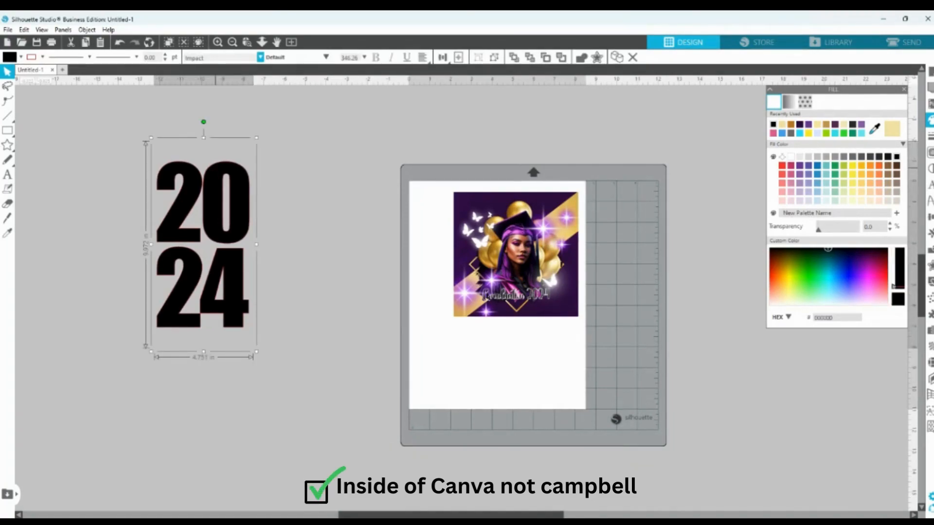
pyautogui.hotkey('ctrl', 'shift', 'g')
pyautogui.click(232, 170)
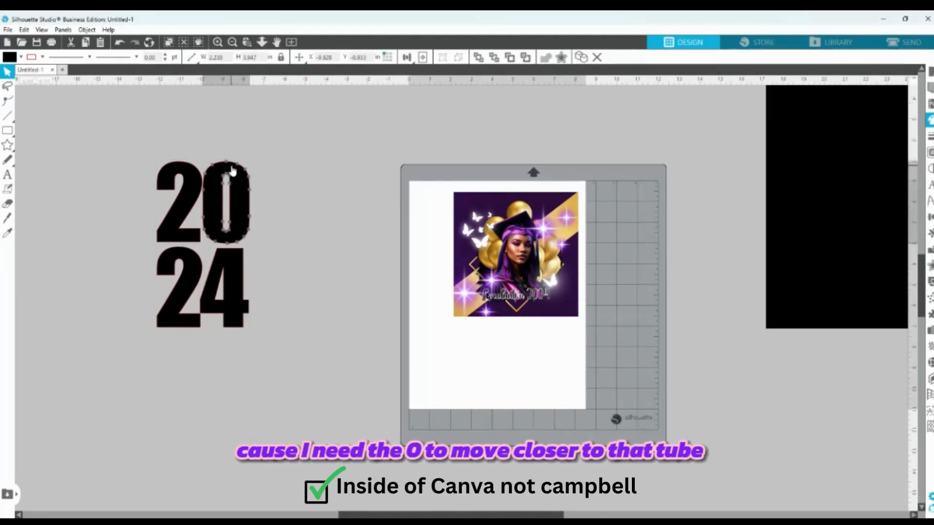
pyautogui.doubleClick(232, 170)
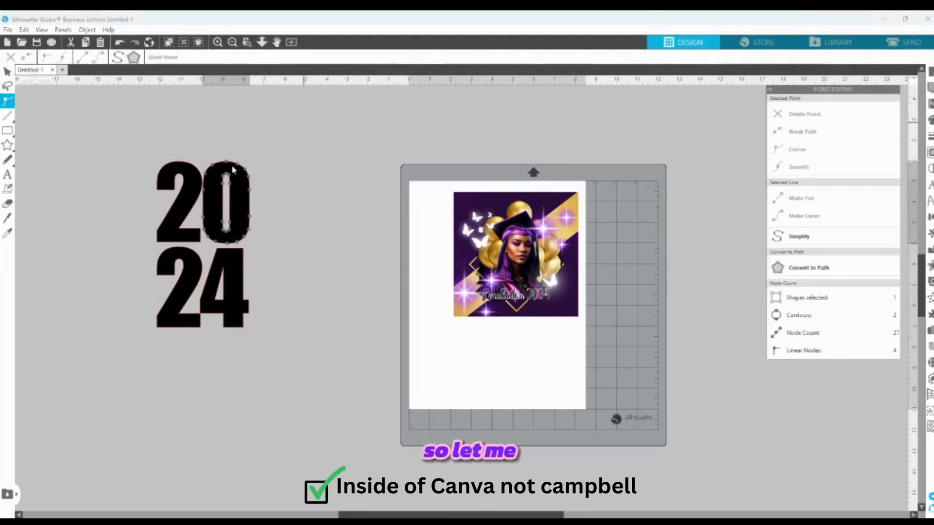
pyautogui.click(8, 72)
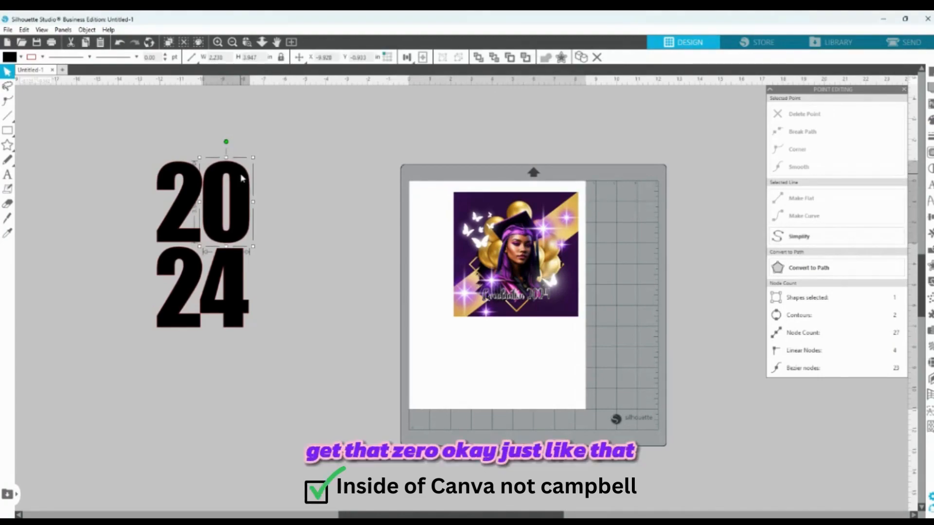
pyautogui.moveTo(242, 179); pyautogui.dragTo(242, 179)
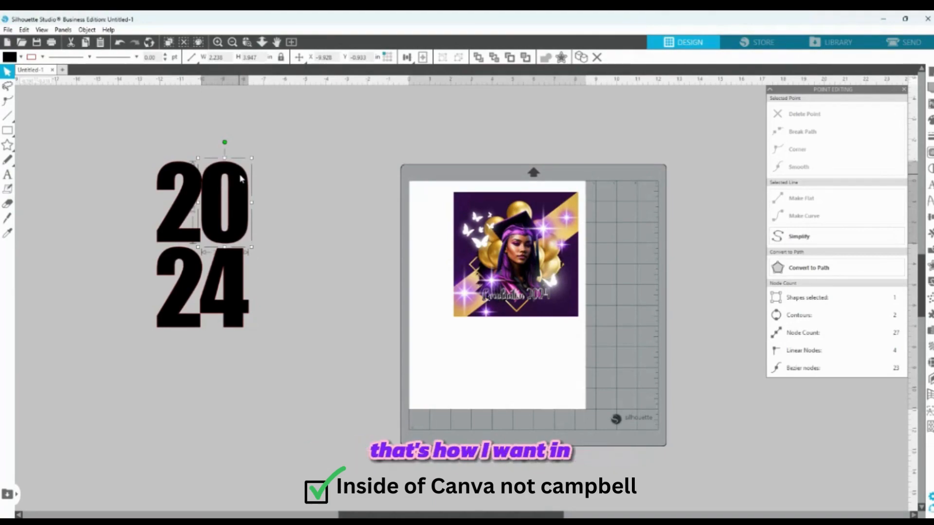
pyautogui.click(372, 171)
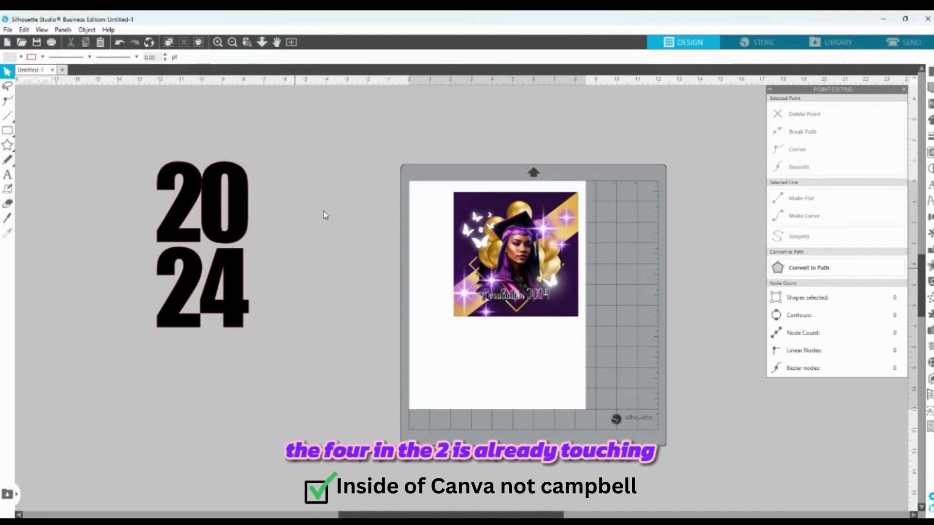
pyautogui.click(244, 291)
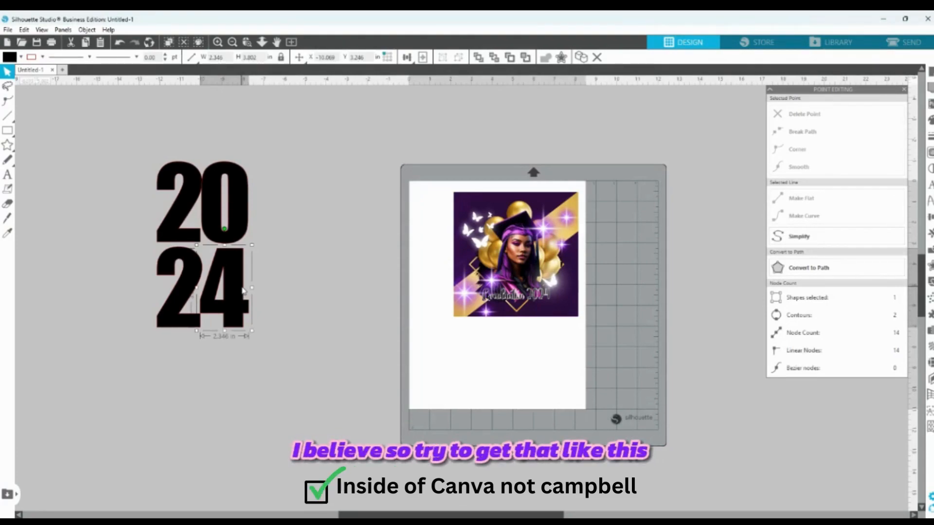
pyautogui.click(271, 282)
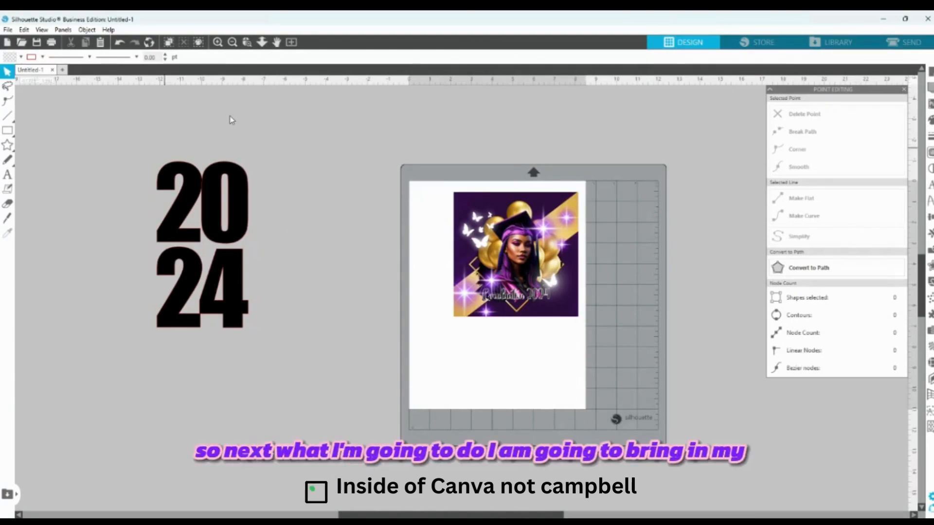
# - Nudge the 4 of the black 2024 slightly down beside the lower 2
pyautogui.moveTo(143, 148); pyautogui.dragTo(266, 158)
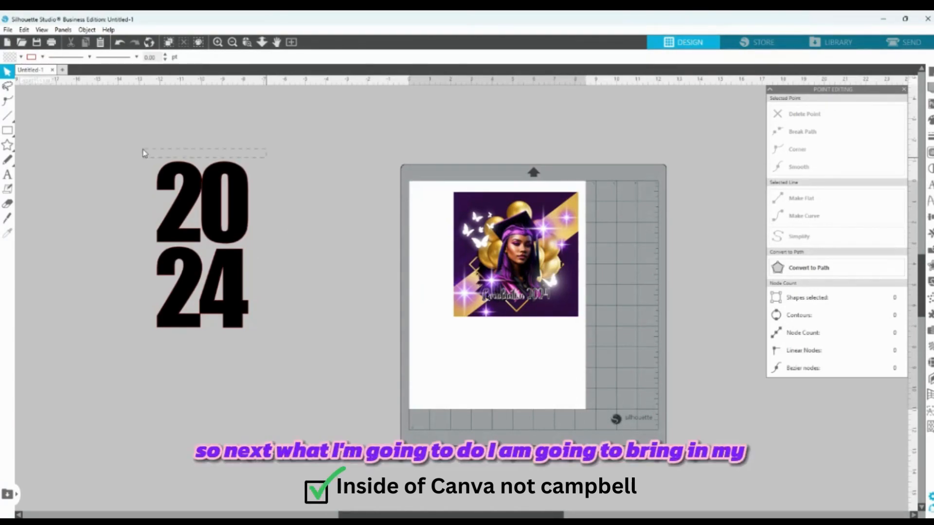
pyautogui.click(546, 243)
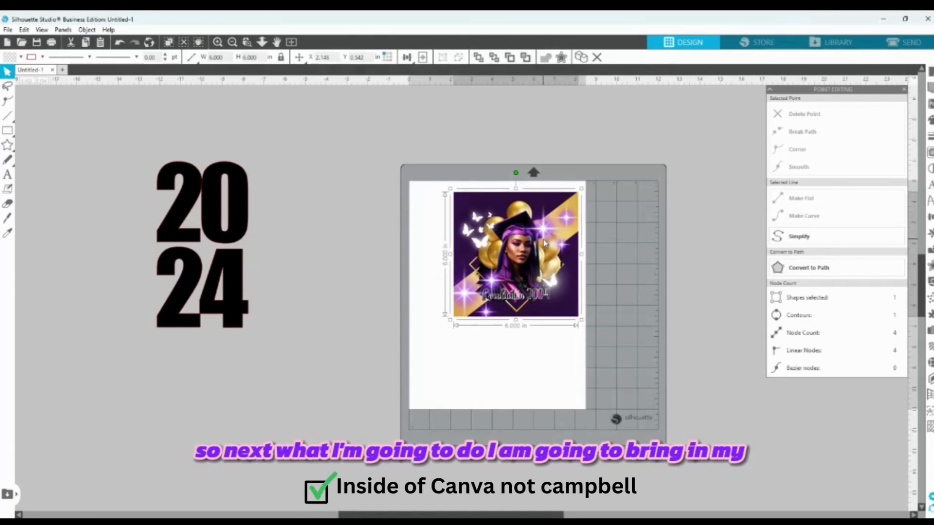
pyautogui.click(234, 262)
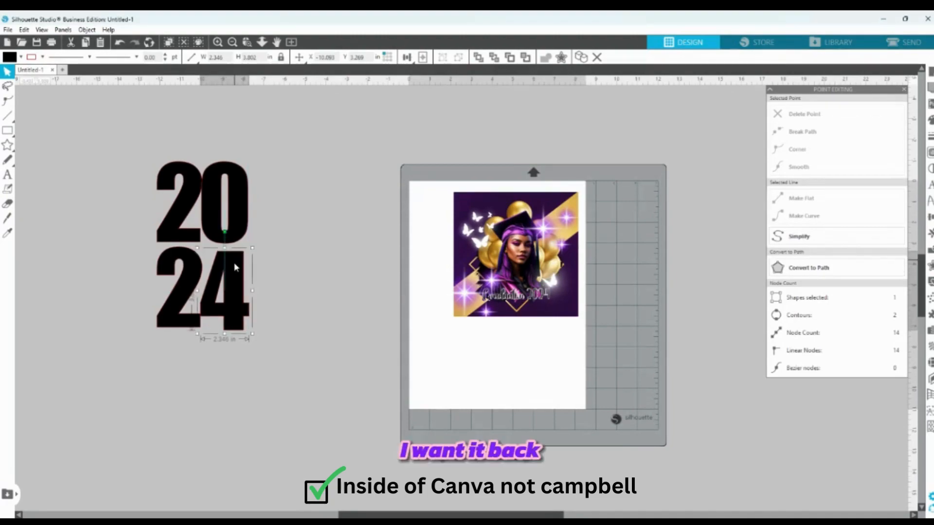
pyautogui.click(327, 225)
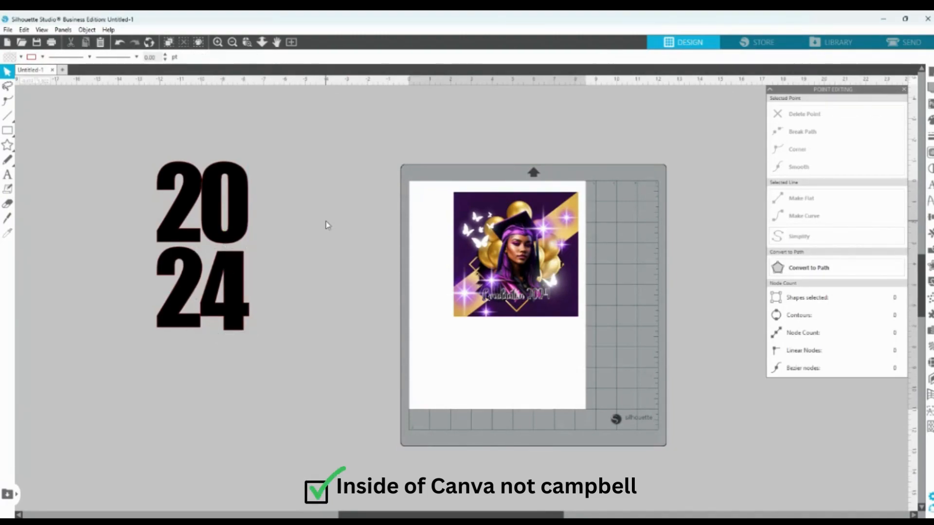
# - Bring the graduation image to the front over the 2024 digits and enlarge it to about 11.2 in square
pyautogui.click(539, 212)
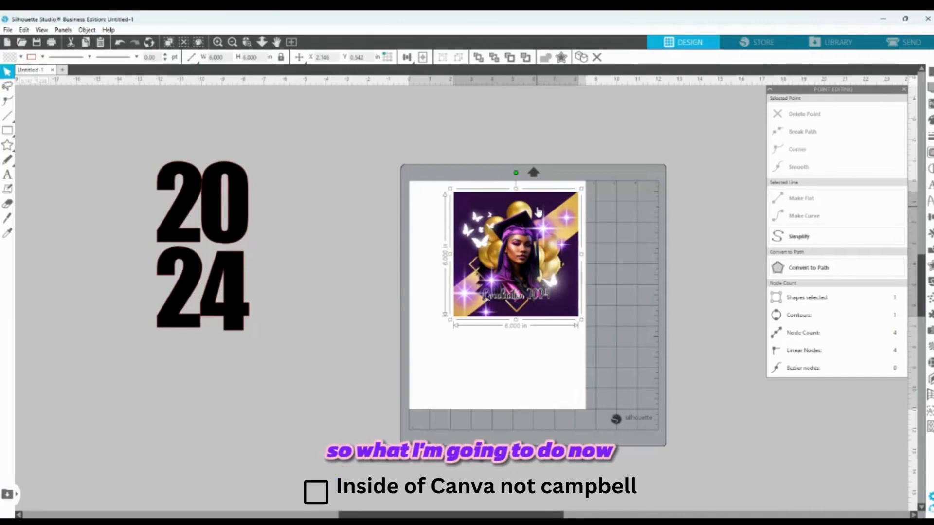
pyautogui.moveTo(538, 212); pyautogui.dragTo(322, 163)
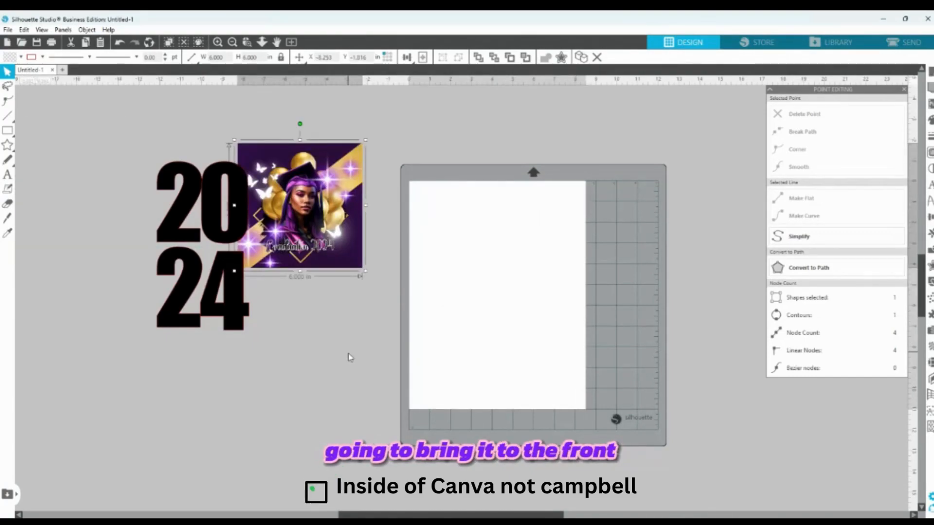
pyautogui.moveTo(325, 245); pyautogui.dragTo(357, 275)
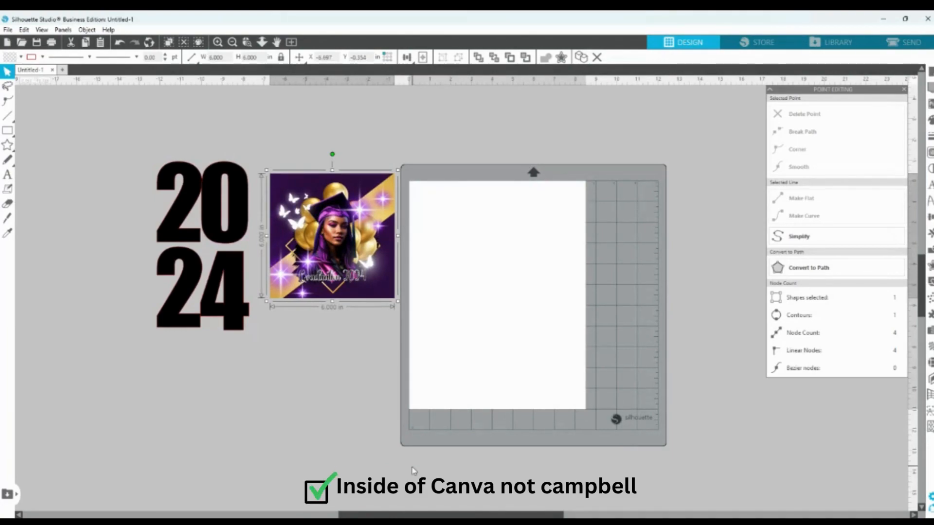
pyautogui.moveTo(375, 239); pyautogui.dragTo(199, 206)
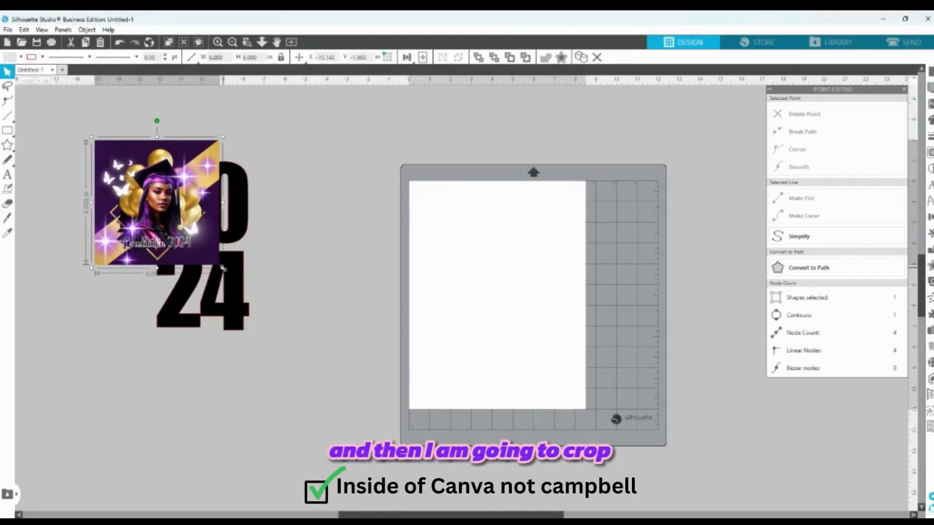
pyautogui.moveTo(222, 268); pyautogui.dragTo(331, 376)
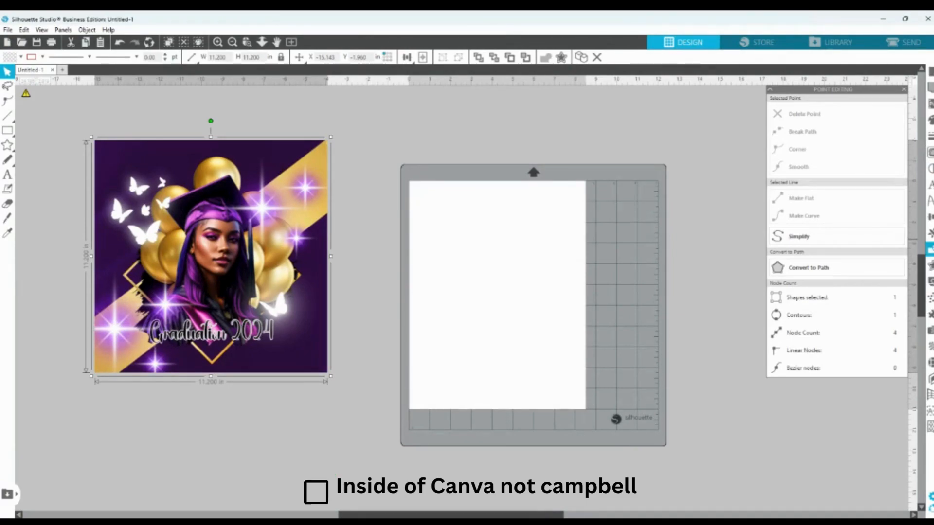
# - Crop the graduation image with the lettering to the shapes of the 2024 digits
pyautogui.click(930, 250)
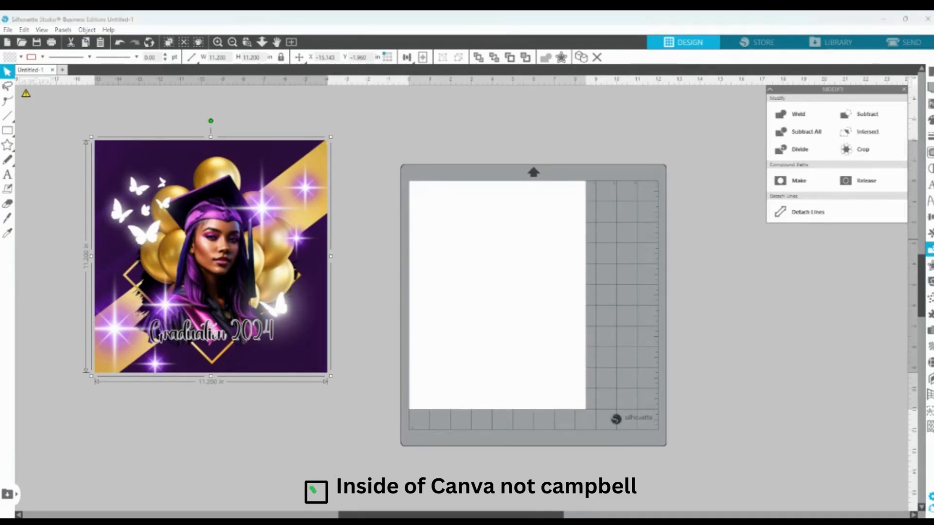
pyautogui.click(870, 150)
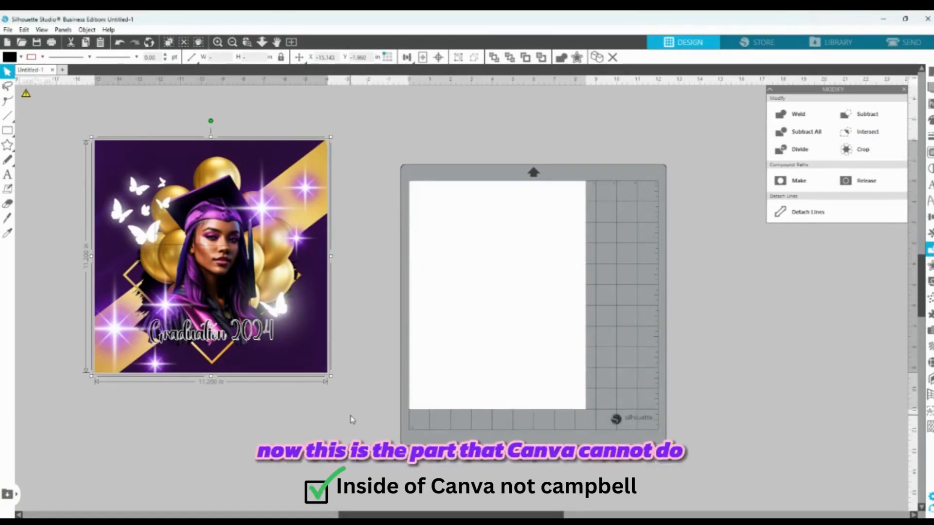
pyautogui.click(856, 150)
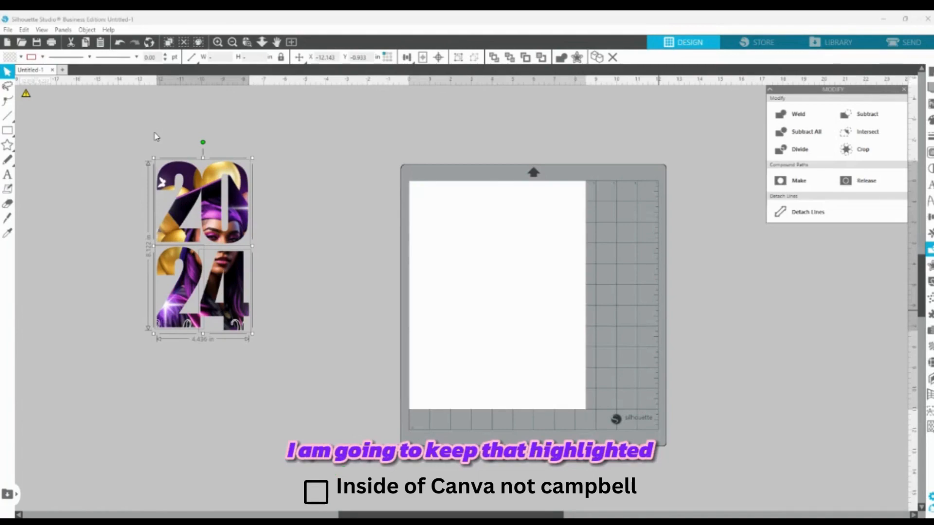
# - Pan the image fill upward inside the cropped 2024 digits so the woman's face sits in the zero
pyautogui.click(930, 121)
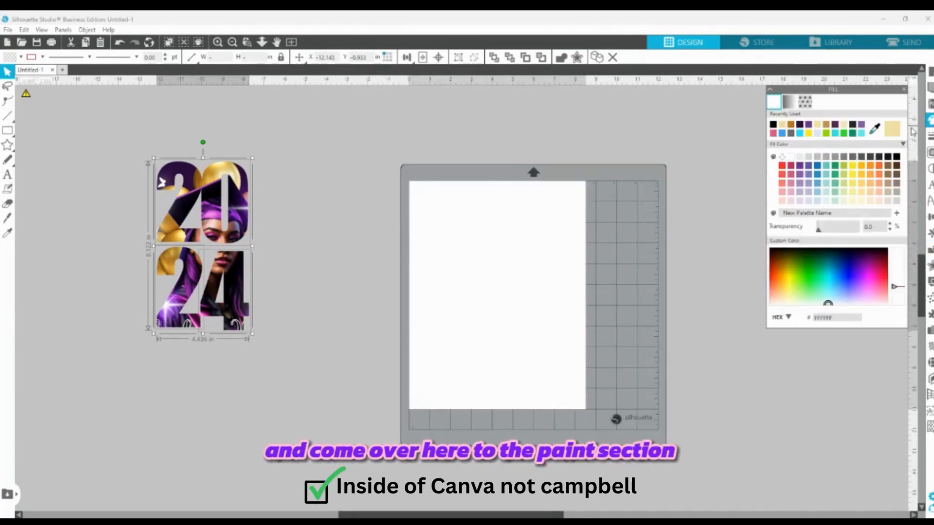
pyautogui.click(805, 101)
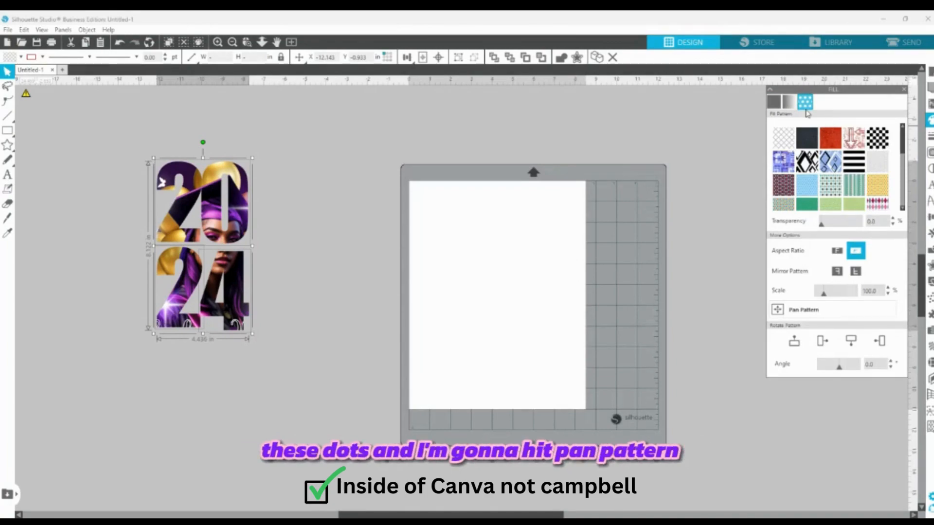
pyautogui.click(818, 310)
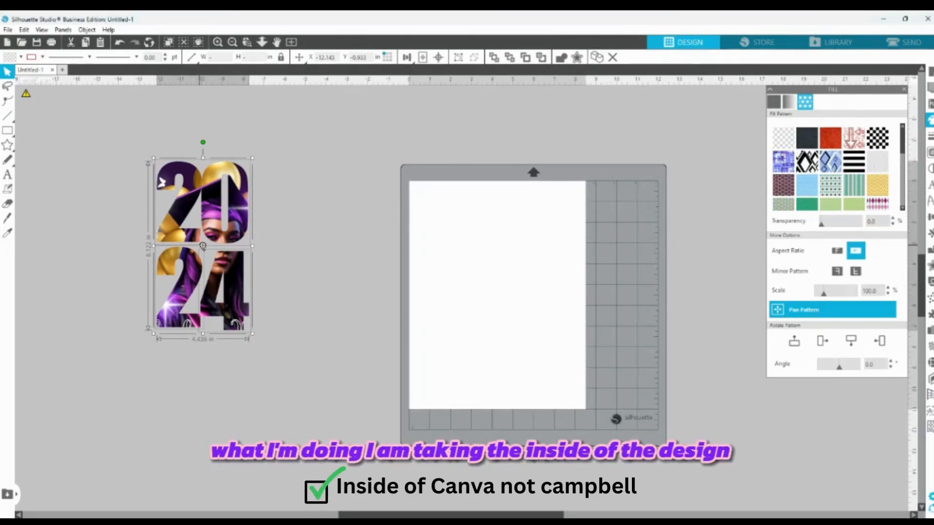
pyautogui.moveTo(203, 247); pyautogui.dragTo(204, 227)
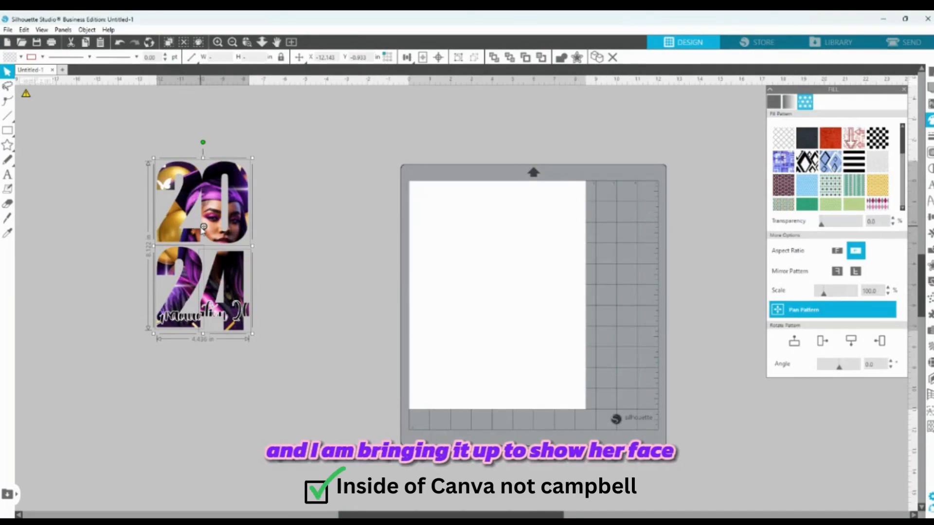
pyautogui.moveTo(203, 228); pyautogui.dragTo(203, 225)
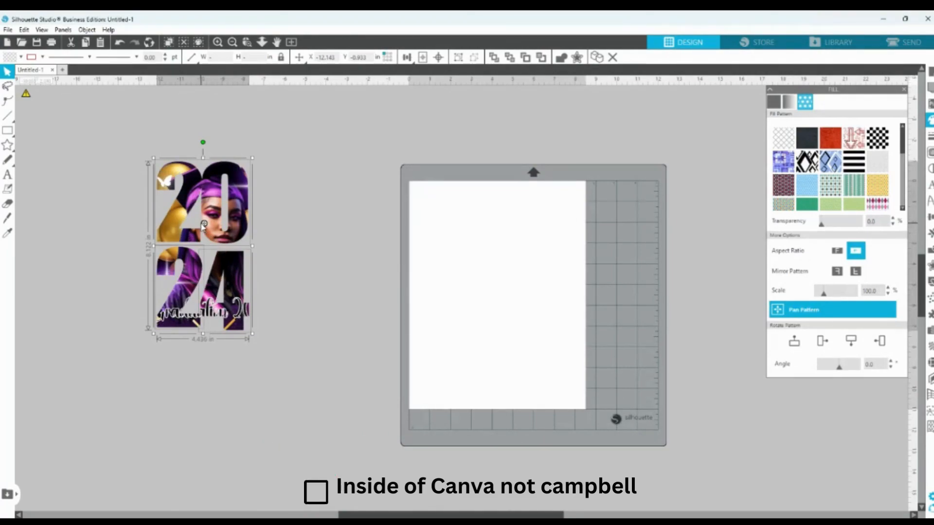
pyautogui.click(329, 171)
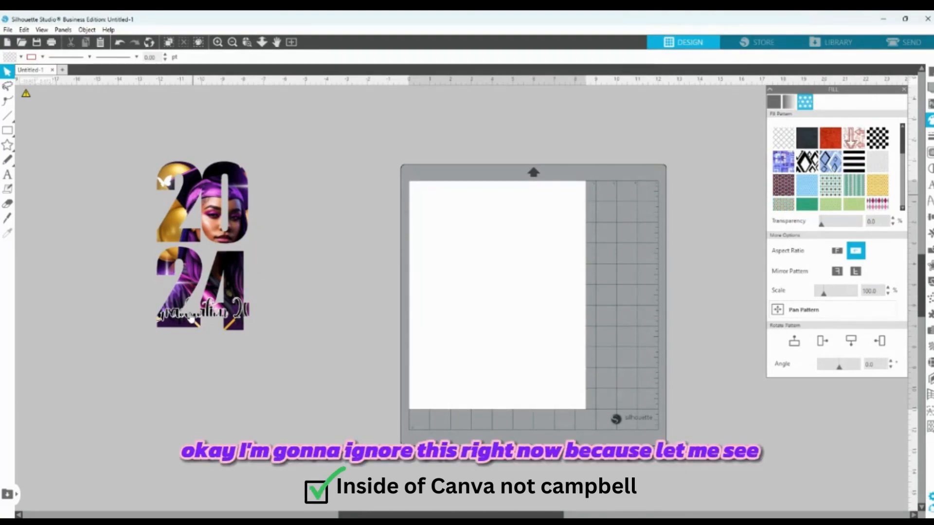
# - Merge the PNG file Graduation 2024 (3) from Downloads into the design
pyautogui.click(8, 30)
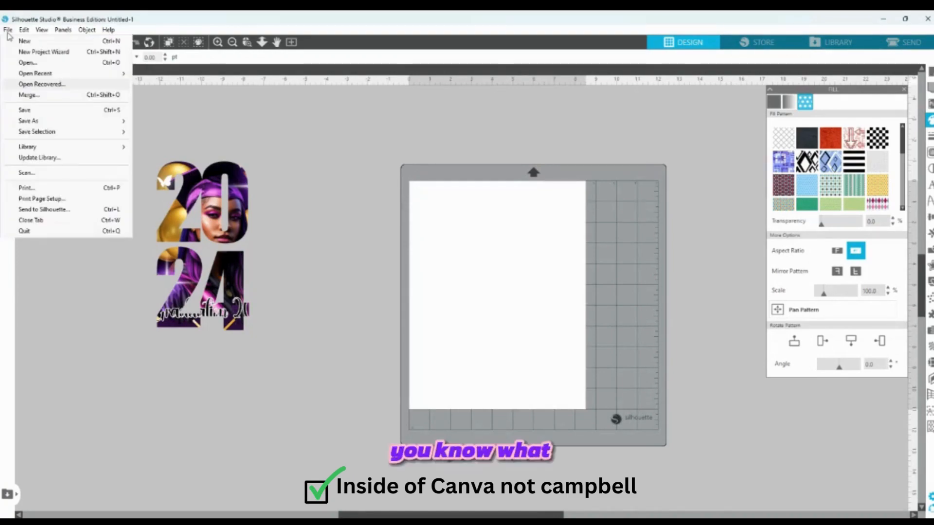
pyautogui.click(18, 97)
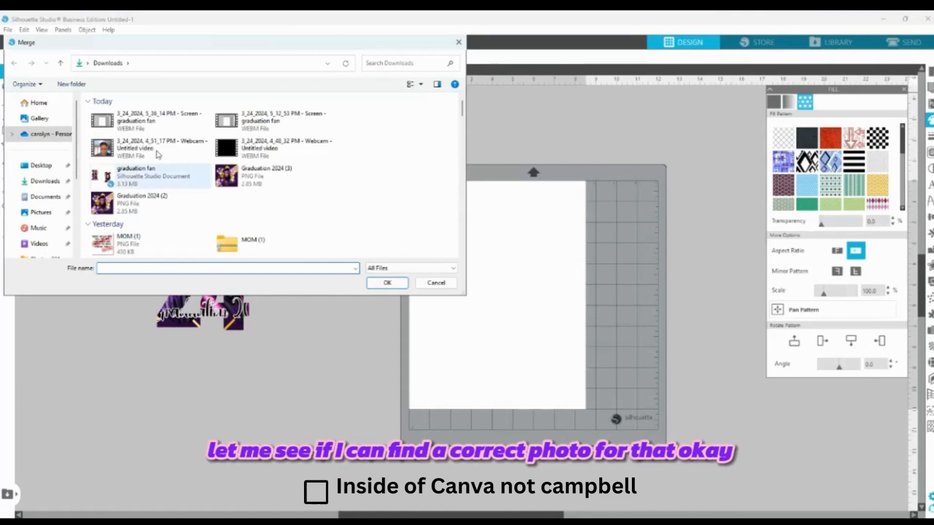
pyautogui.click(228, 184)
pyautogui.doubleClick(228, 185)
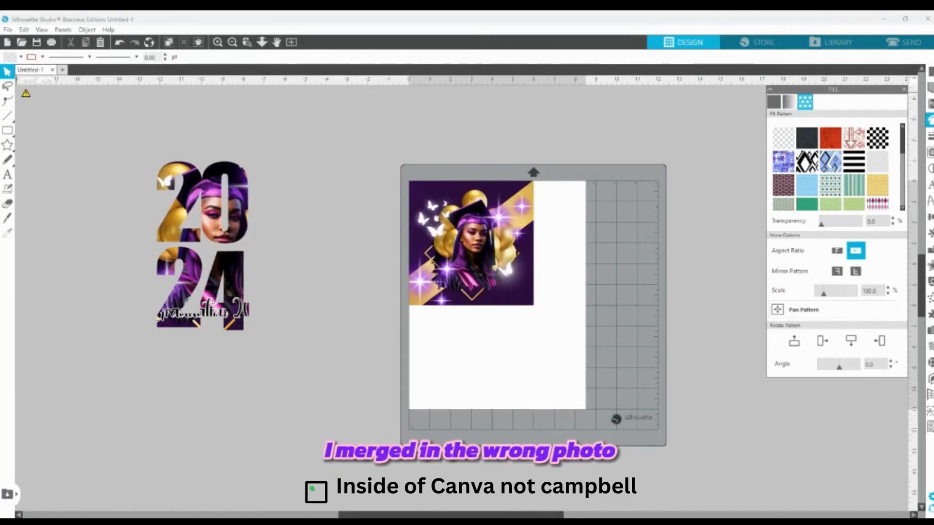
# - Place the newly merged graduation image over the 2024 digits and enlarge it to about 11.9 in square
pyautogui.moveTo(507, 230); pyautogui.dragTo(168, 171)
pyautogui.doubleClick(167, 170)
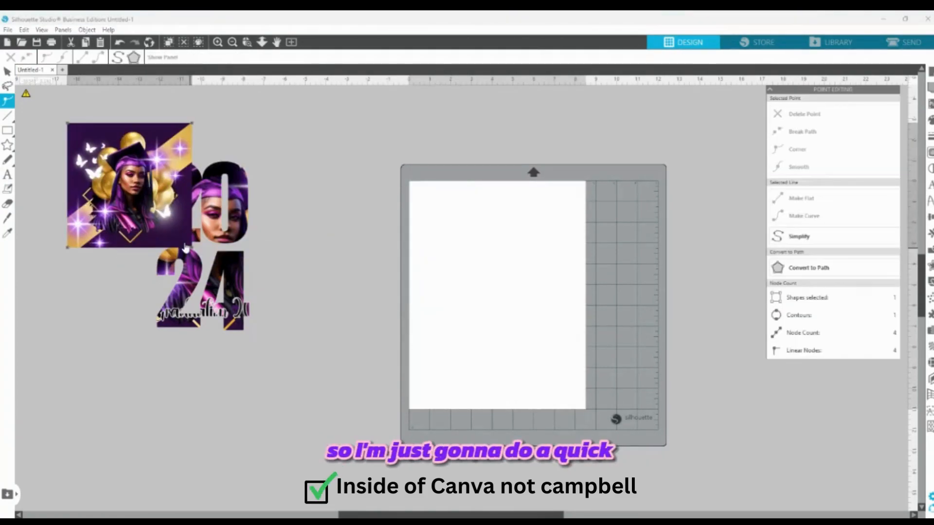
pyautogui.click(191, 251)
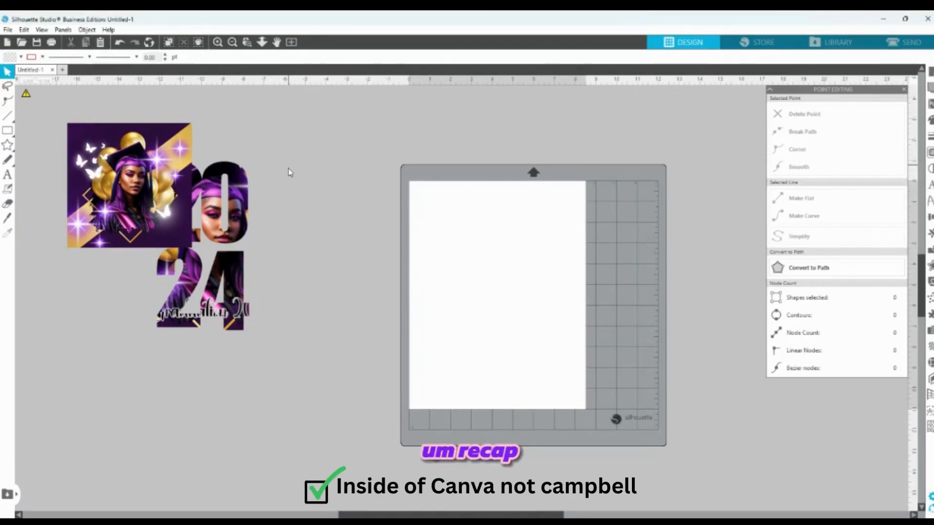
pyautogui.click(173, 221)
pyautogui.moveTo(195, 251); pyautogui.dragTo(237, 361)
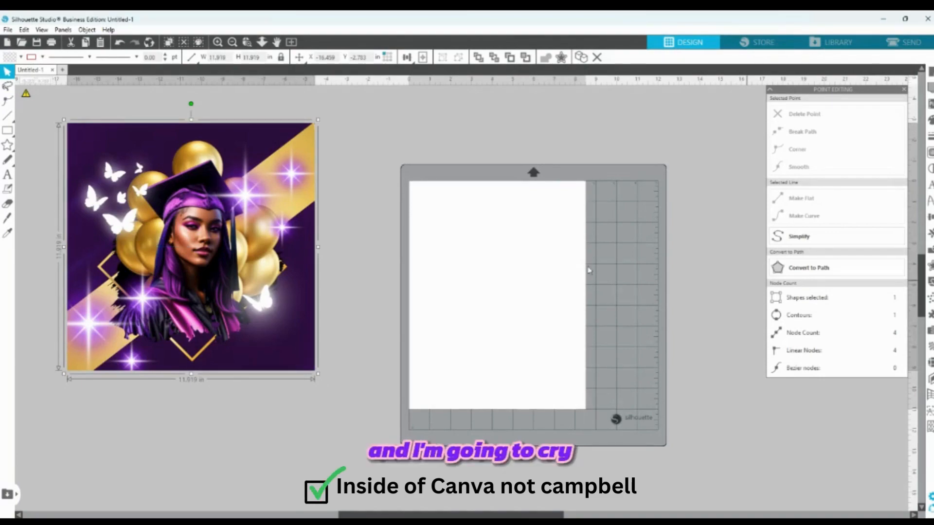
# - Select the new image together with the digits beneath it and crop it to the 2024 shapes
pyautogui.click(930, 250)
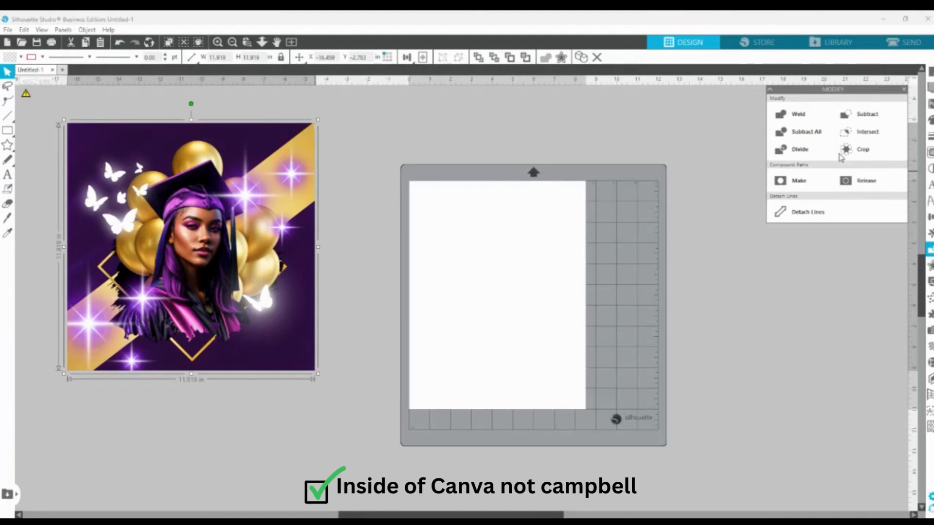
pyautogui.moveTo(57, 110); pyautogui.dragTo(324, 404)
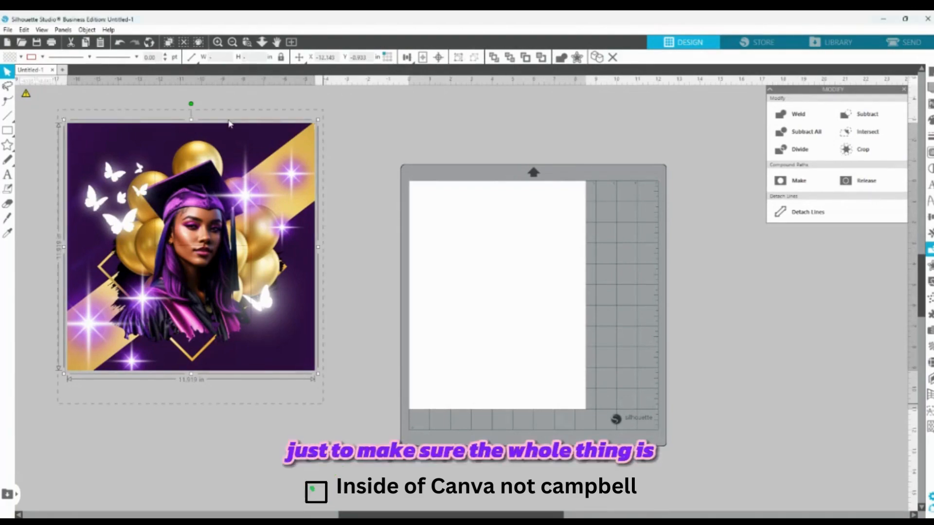
pyautogui.click(854, 155)
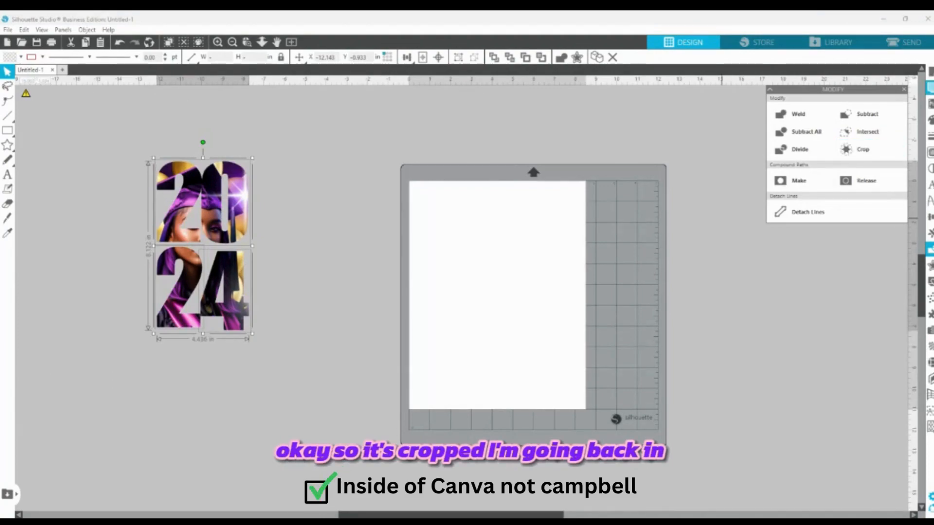
# - Pan the new image fill inside the 2024 digits so the face spans the upper 2 and 0, and move the digits slightly right
pyautogui.click(930, 122)
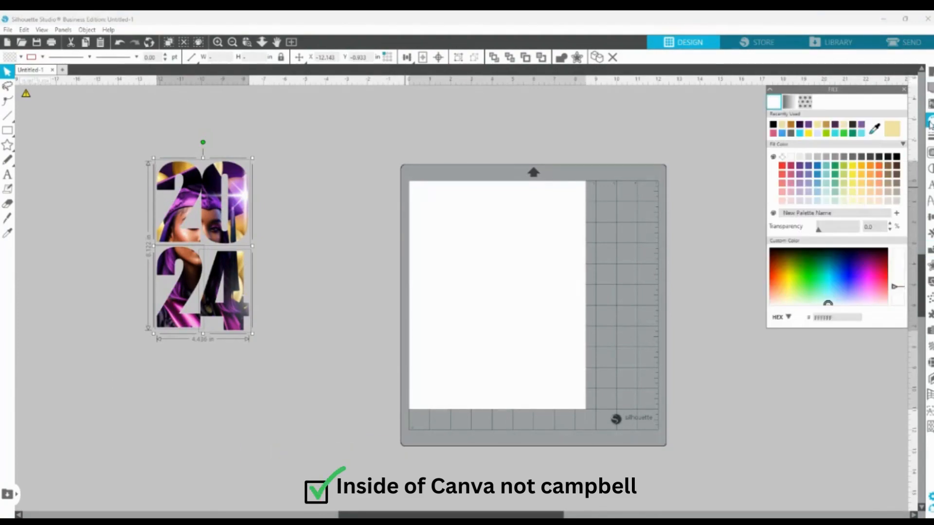
pyautogui.click(806, 104)
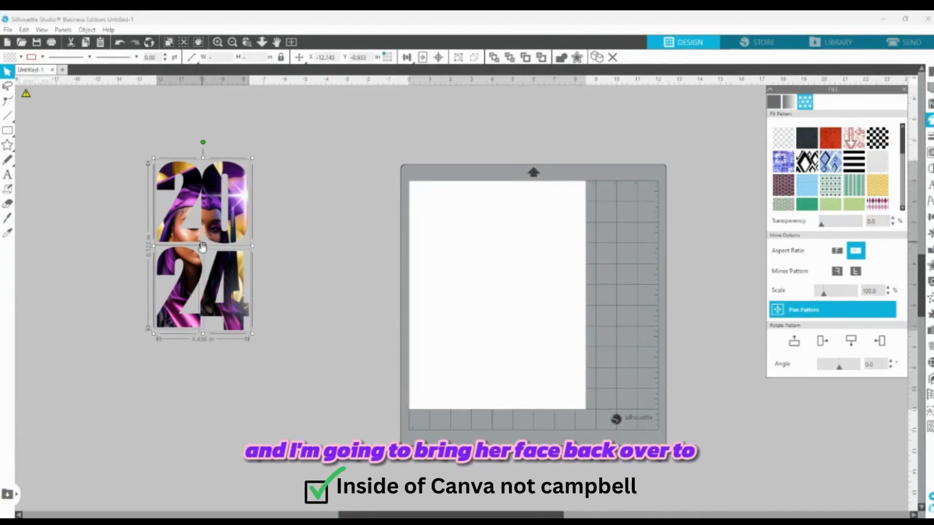
pyautogui.moveTo(203, 247); pyautogui.dragTo(214, 228)
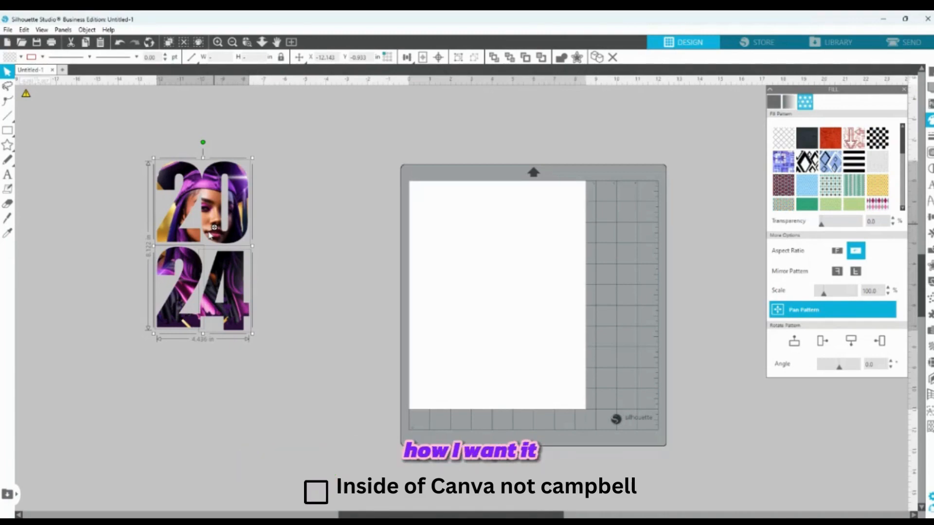
pyautogui.moveTo(214, 228); pyautogui.dragTo(238, 225)
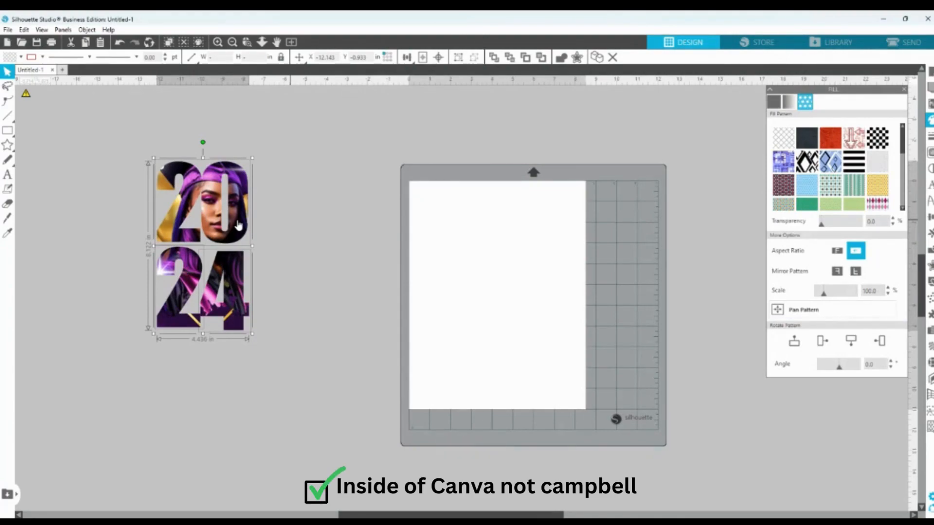
pyautogui.moveTo(219, 226); pyautogui.dragTo(214, 227)
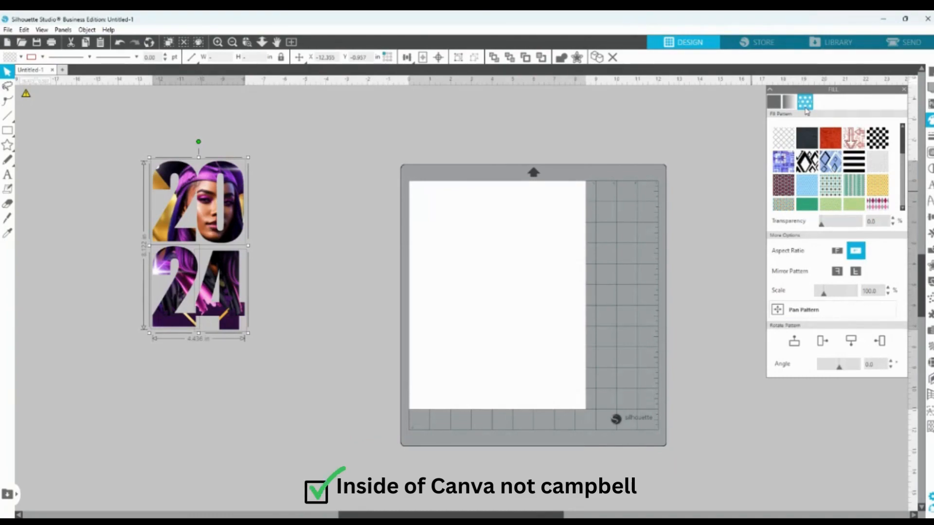
pyautogui.click(803, 310)
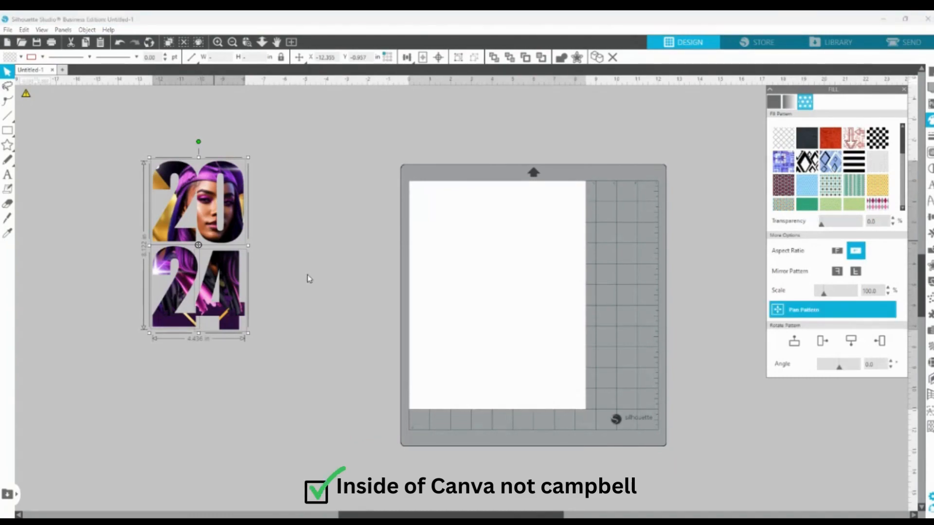
pyautogui.moveTo(198, 245)
pyautogui.mouseDown()
pyautogui.moveTo(209, 250)
pyautogui.moveTo(207, 239)
pyautogui.mouseUp()
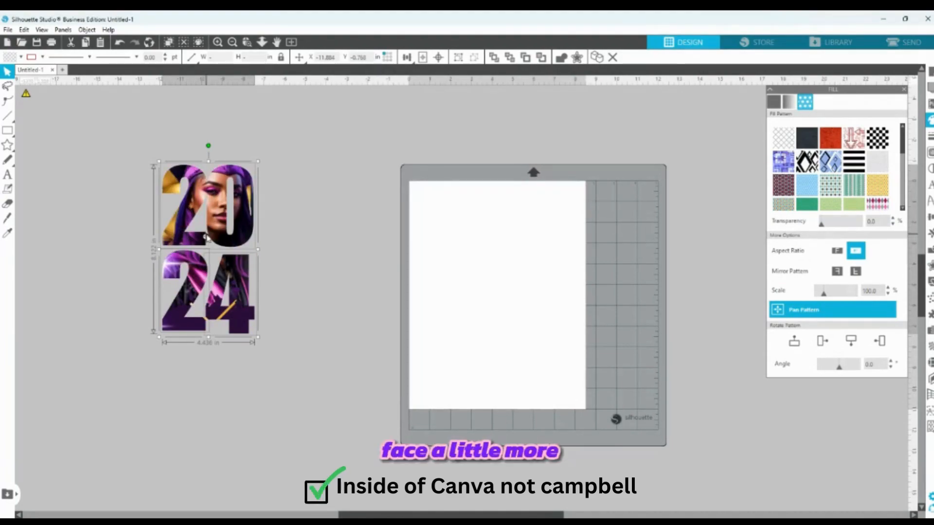
pyautogui.moveTo(206, 239)
pyautogui.mouseDown()
pyautogui.moveTo(231, 242)
pyautogui.moveTo(204, 242)
pyautogui.mouseUp()
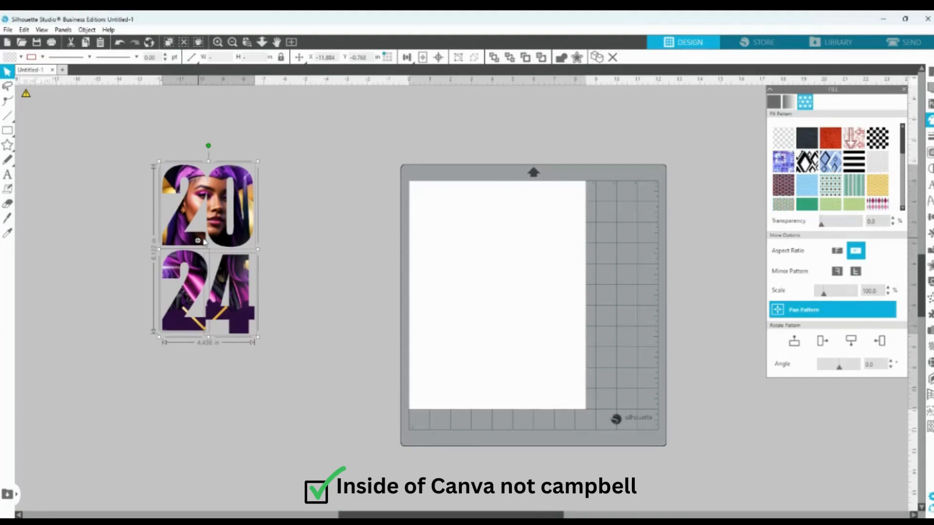
# - Pan the image fill inside the 2024 digits slightly up and to the left, and end the pattern panning
pyautogui.moveTo(204, 242); pyautogui.dragTo(196, 235)
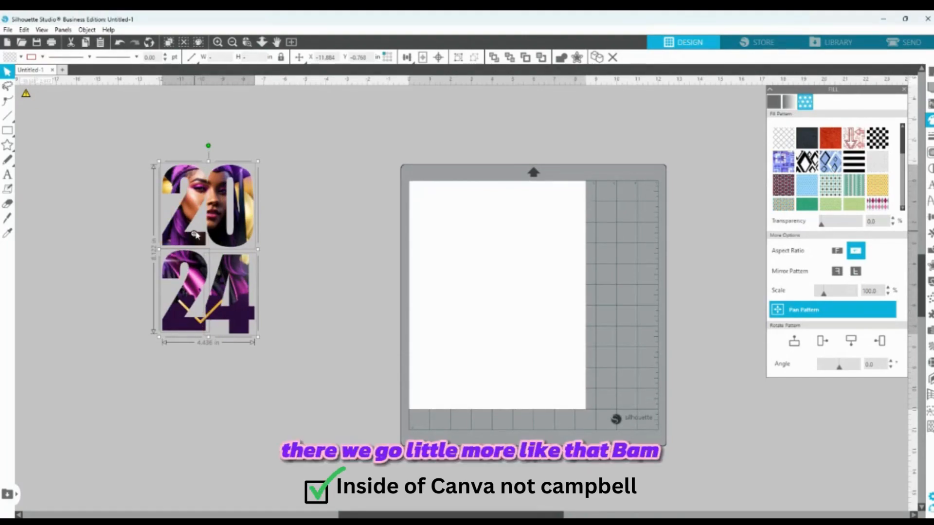
pyautogui.press('Escape')
pyautogui.click(344, 234)
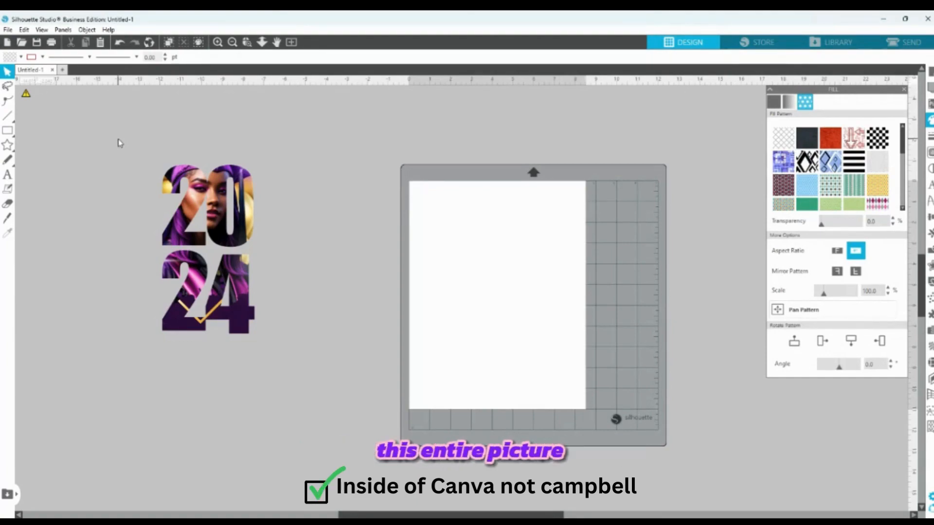
# - Try an outward offset with rounded corners around all 2024 digits at distances up to 0.205 in, and undo it
pyautogui.click(194, 168)
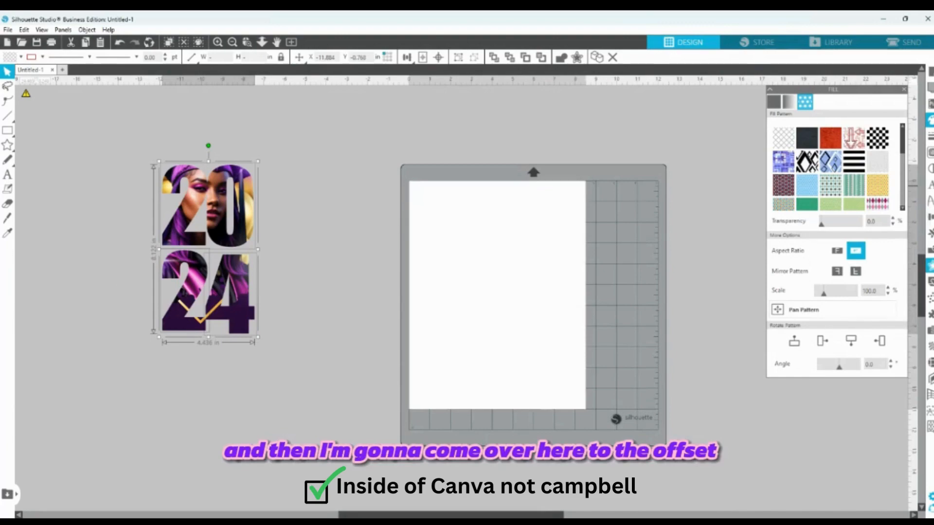
pyautogui.click(930, 265)
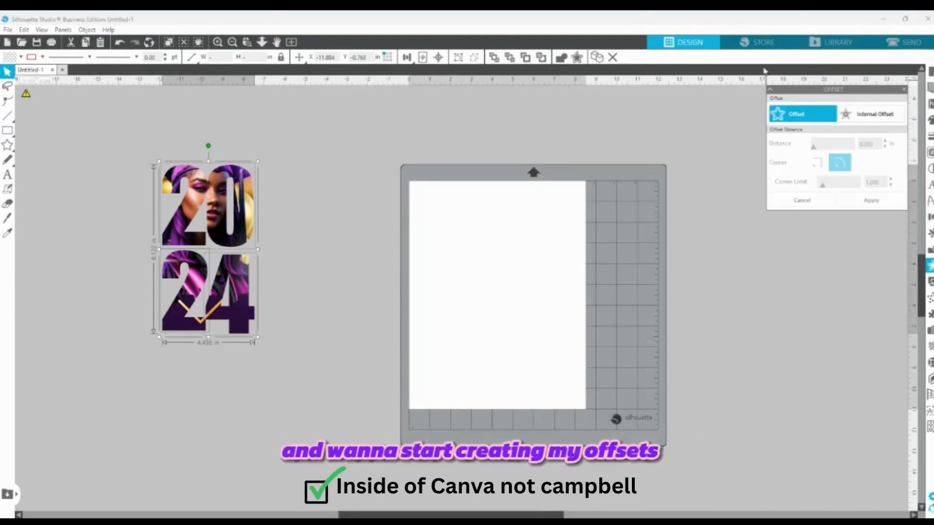
pyautogui.click(794, 115)
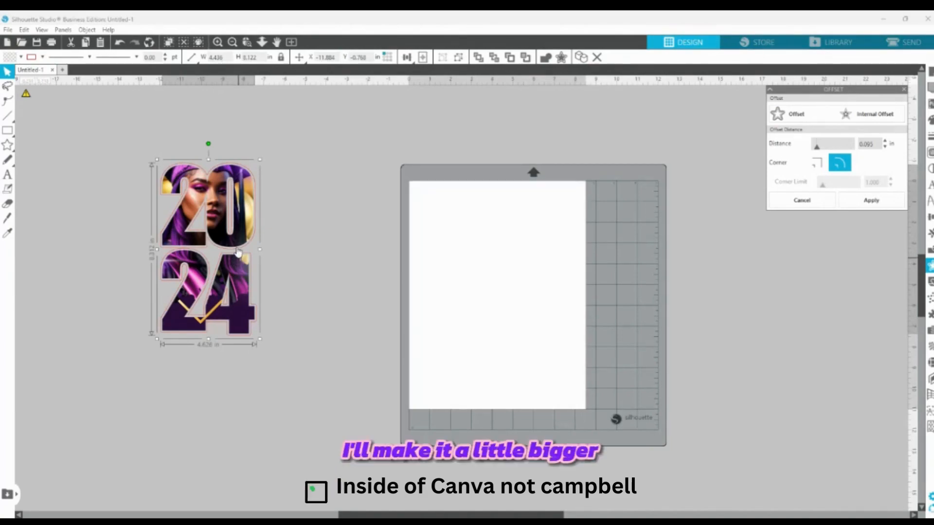
pyautogui.click(822, 151)
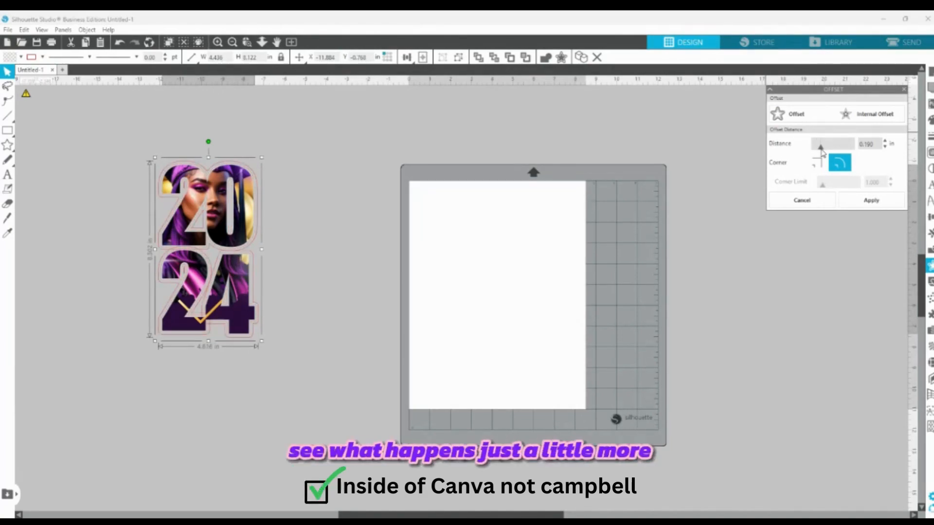
pyautogui.moveTo(822, 152); pyautogui.dragTo(819, 155)
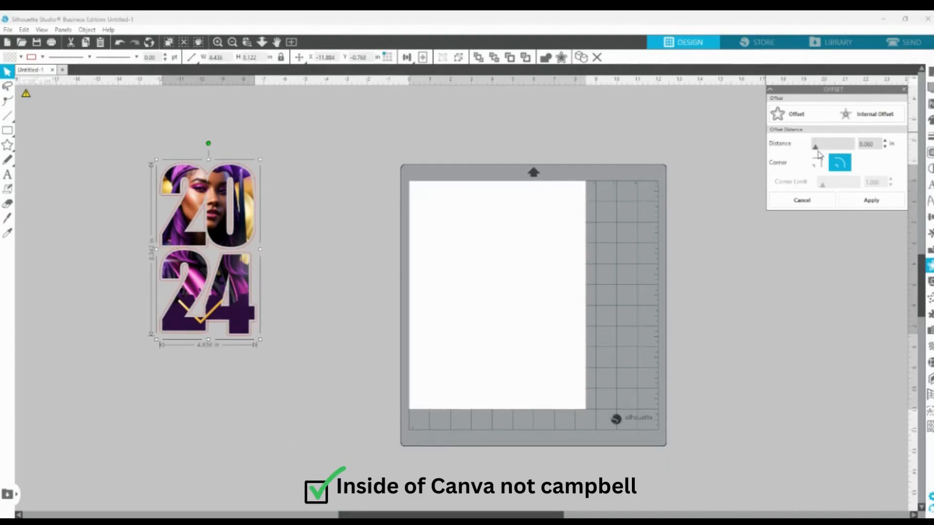
pyautogui.moveTo(820, 155); pyautogui.dragTo(820, 152)
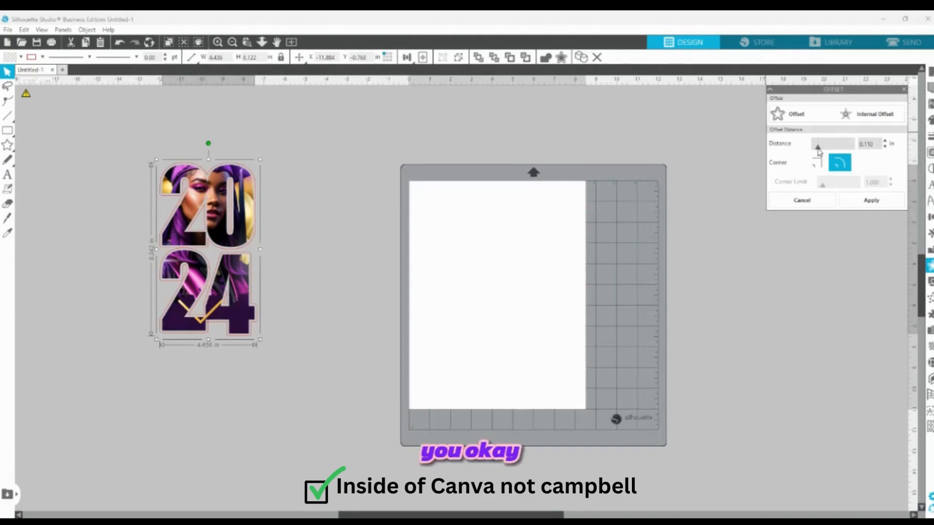
pyautogui.moveTo(820, 152); pyautogui.dragTo(821, 152)
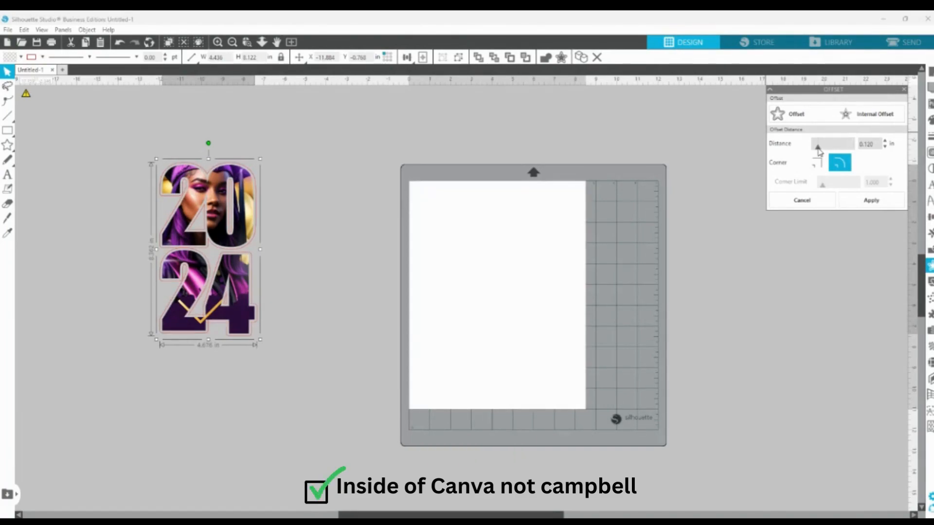
pyautogui.moveTo(821, 153); pyautogui.dragTo(823, 150)
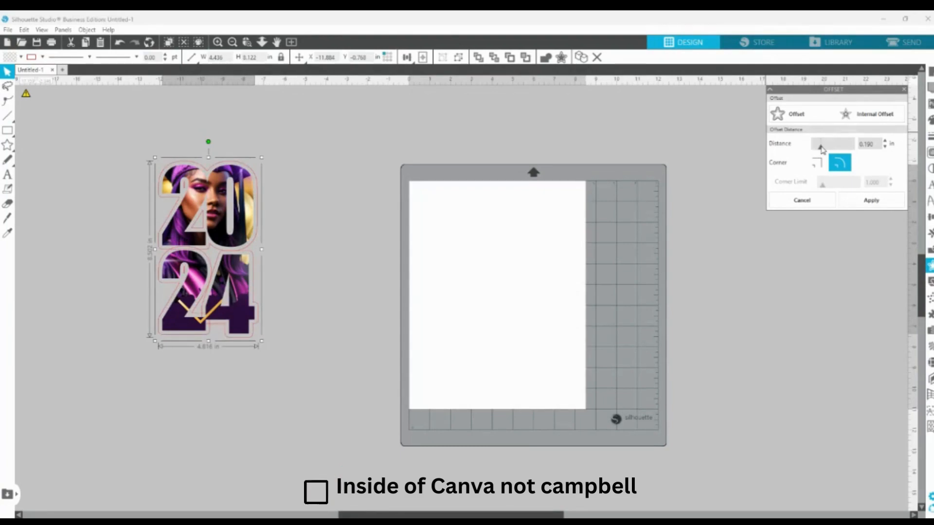
pyautogui.moveTo(821, 147); pyautogui.dragTo(818, 147)
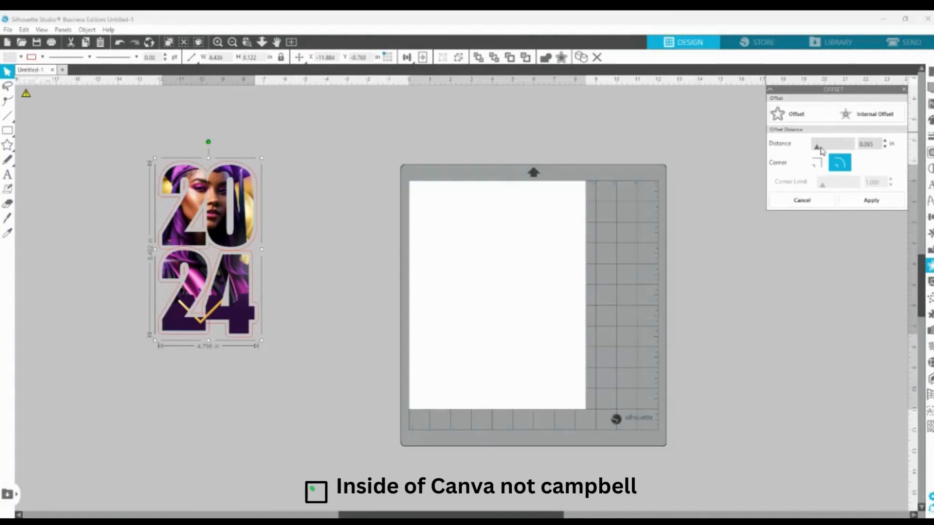
pyautogui.moveTo(821, 150); pyautogui.dragTo(820, 151)
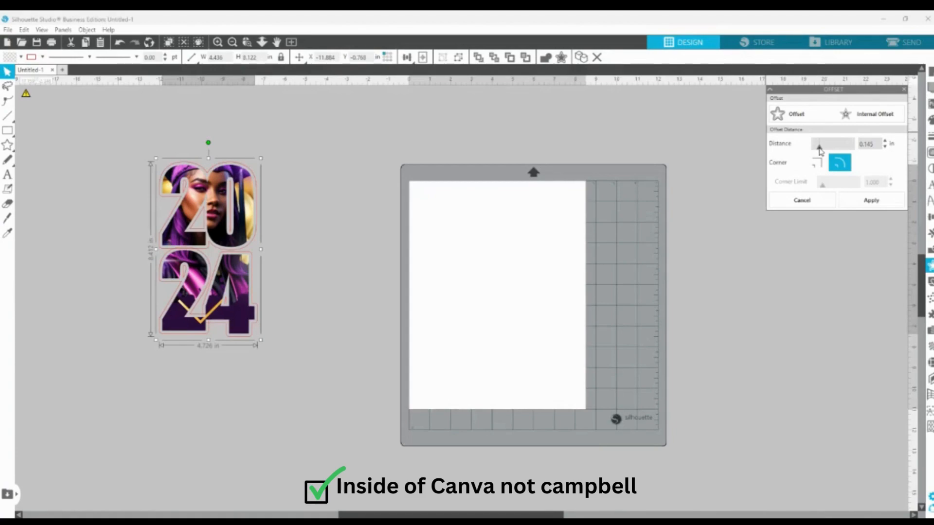
pyautogui.moveTo(821, 151); pyautogui.dragTo(822, 149)
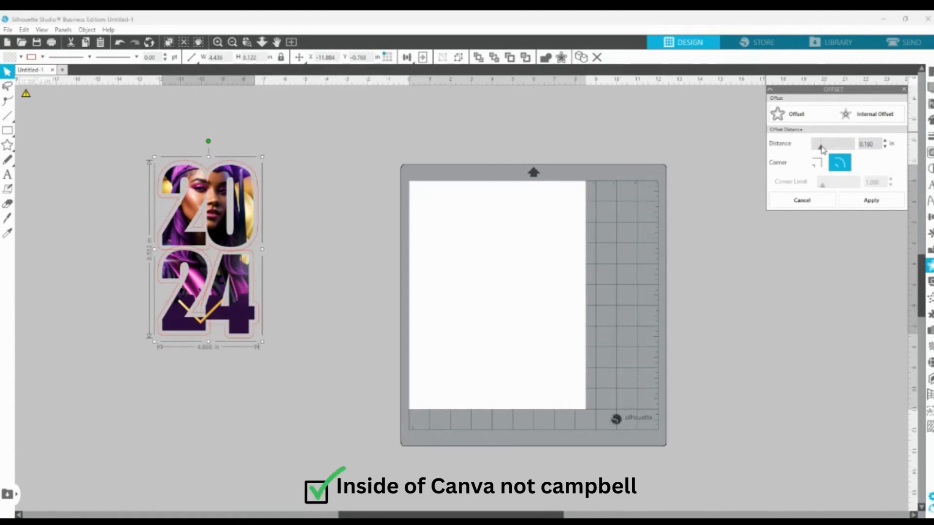
pyautogui.moveTo(823, 151); pyautogui.dragTo(821, 153)
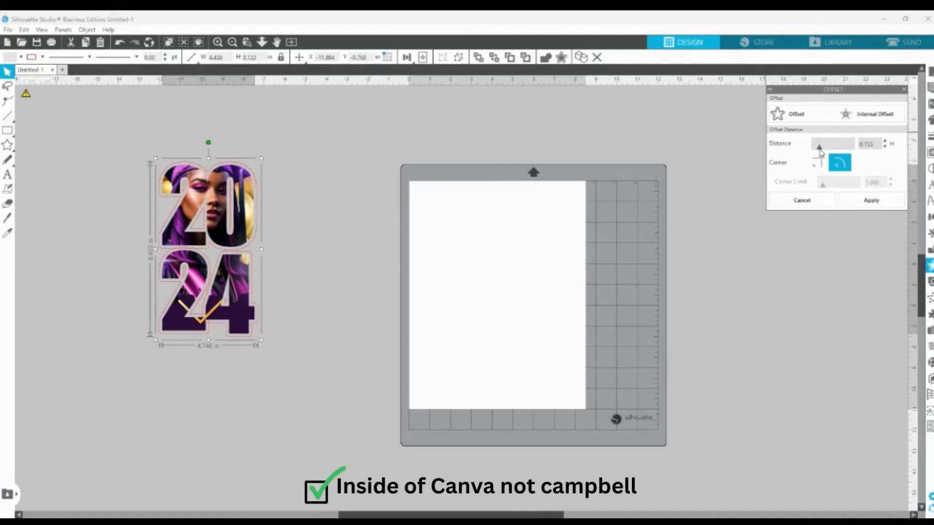
pyautogui.moveTo(820, 152); pyautogui.dragTo(822, 151)
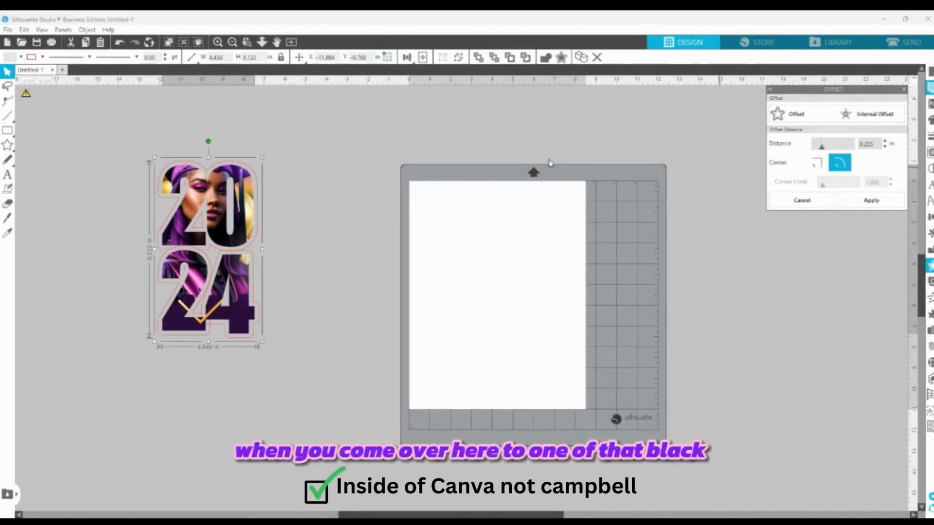
pyautogui.click(128, 45)
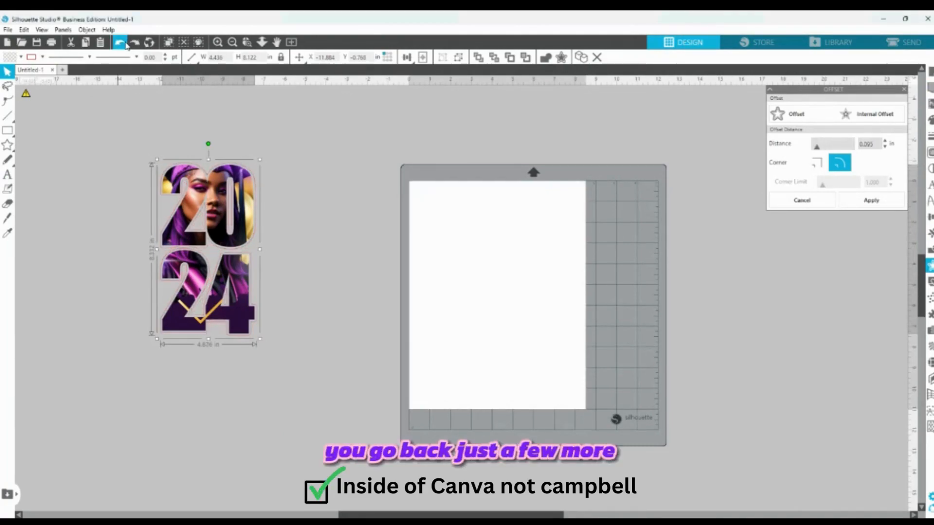
pyautogui.click(128, 45)
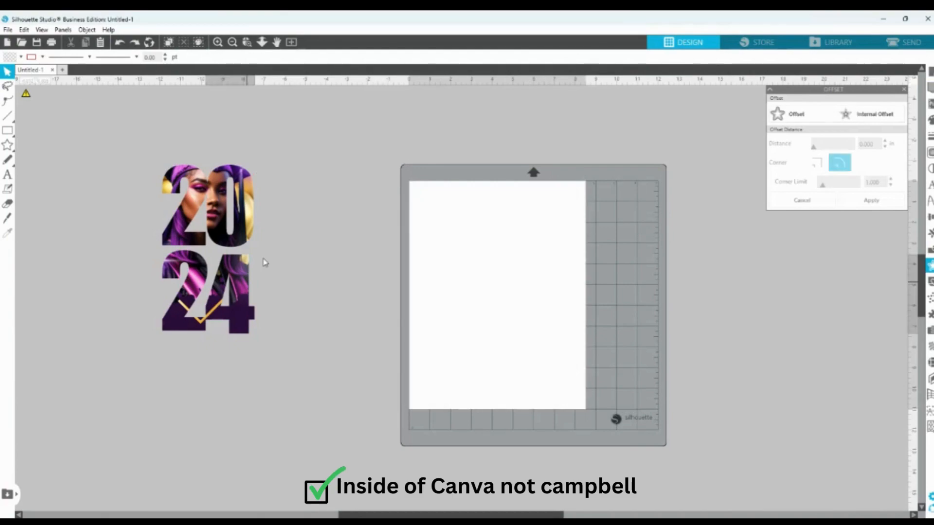
# - Move the lower 4 and the lower 2 up so that they touch the digits of the upper row
pyautogui.click(248, 286)
pyautogui.moveTo(248, 287); pyautogui.dragTo(247, 279)
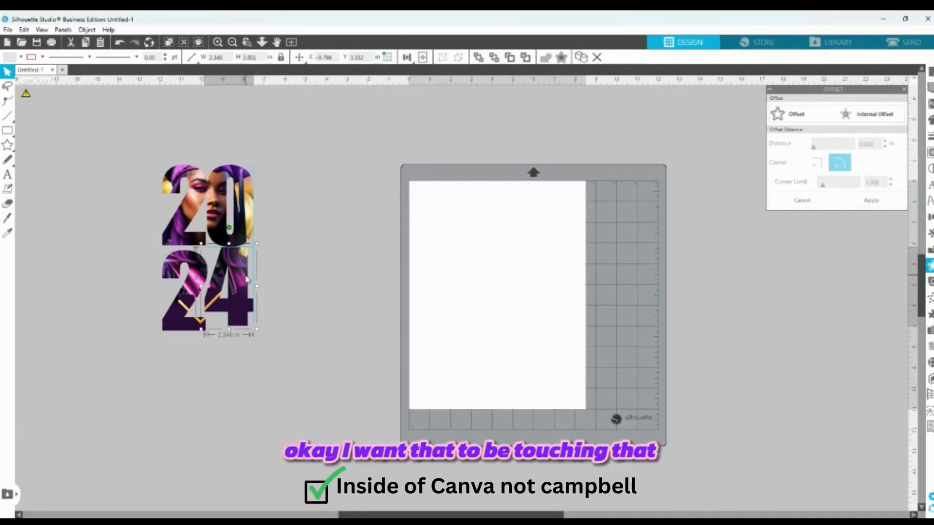
pyautogui.moveTo(197, 284); pyautogui.dragTo(228, 283)
pyautogui.click(347, 295)
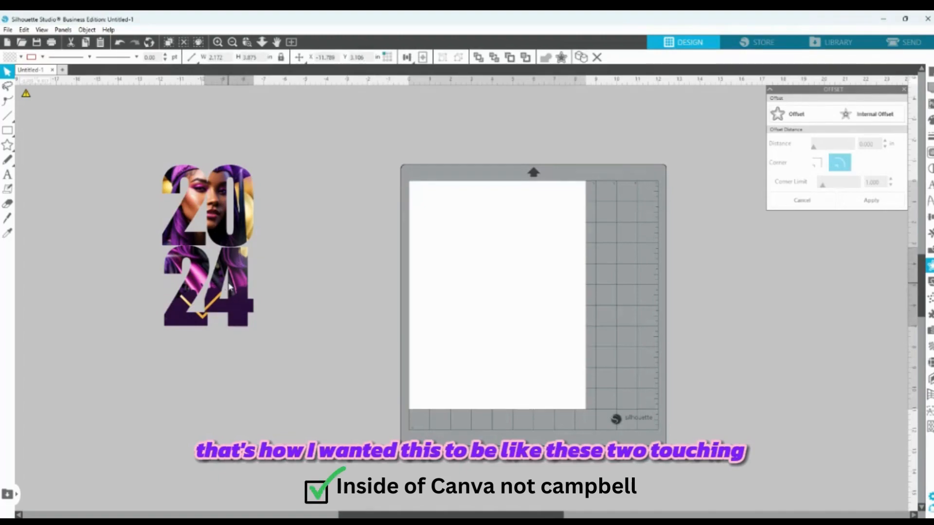
pyautogui.click(264, 271)
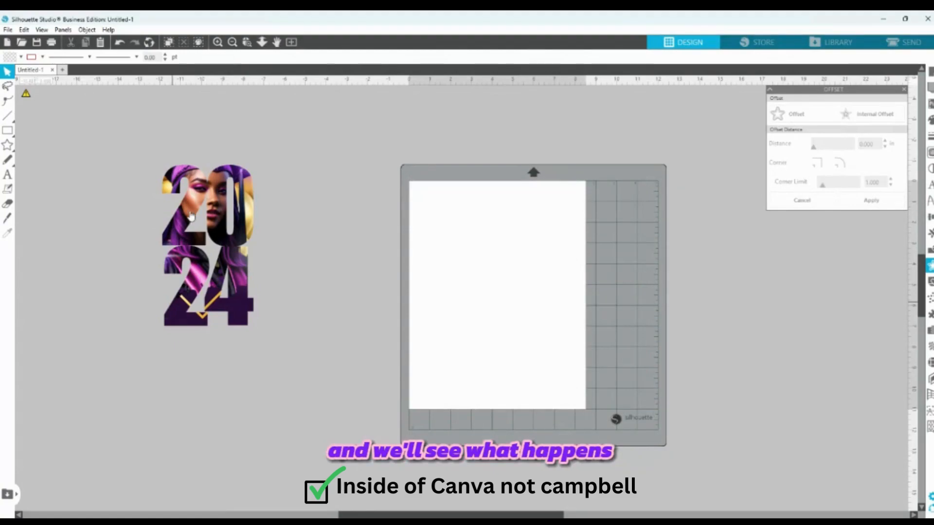
pyautogui.click(182, 291)
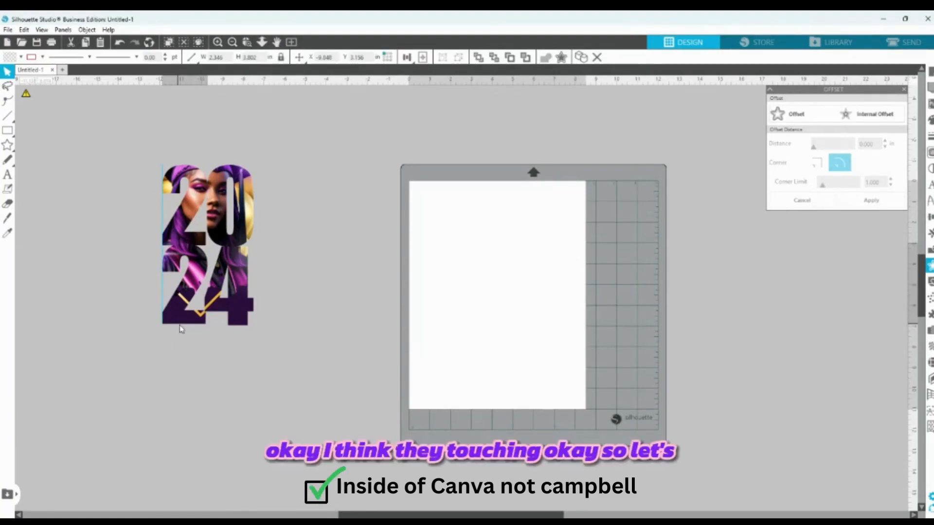
pyautogui.click(287, 321)
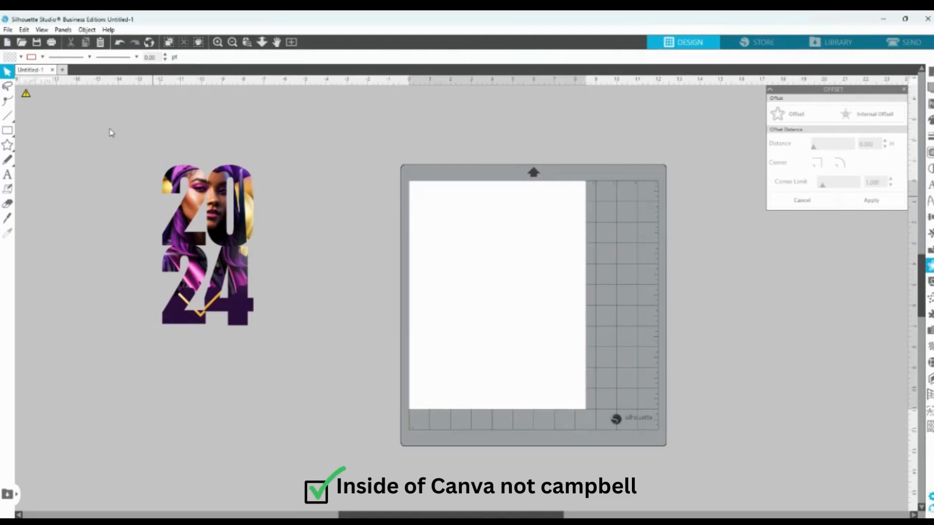
# - Nudge the lower 2 and 4 slightly left to fine-tune their contact with the upper digits
pyautogui.click(186, 256)
pyautogui.moveTo(186, 256); pyautogui.dragTo(185, 255)
pyautogui.click(239, 287)
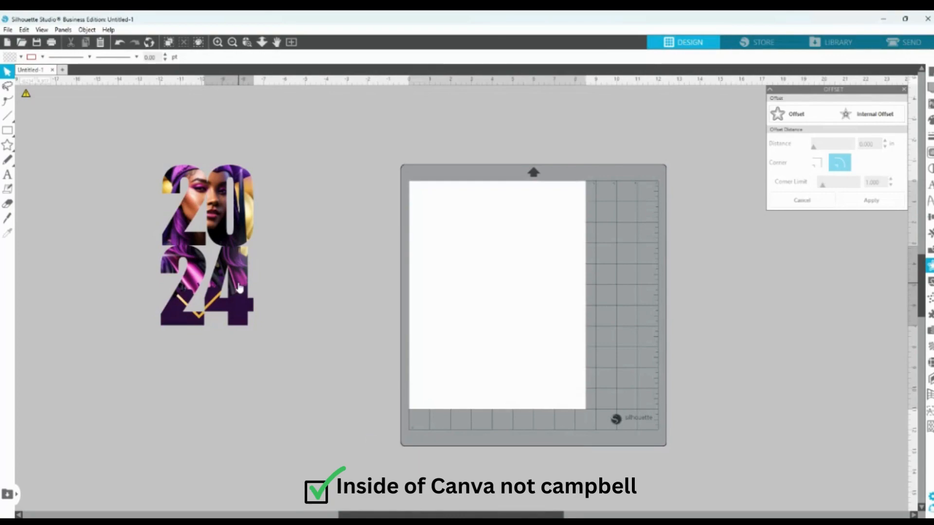
pyautogui.click(238, 287)
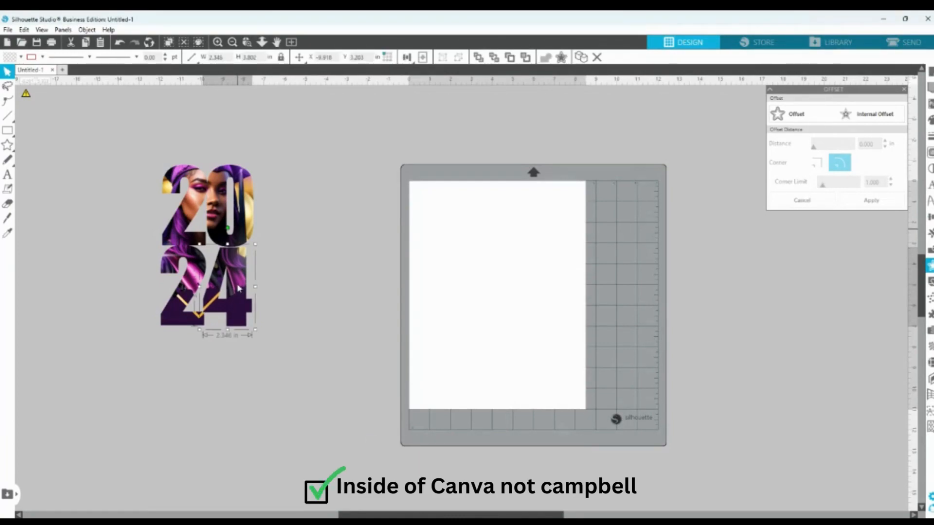
pyautogui.moveTo(244, 196); pyautogui.dragTo(245, 196)
pyautogui.click(326, 173)
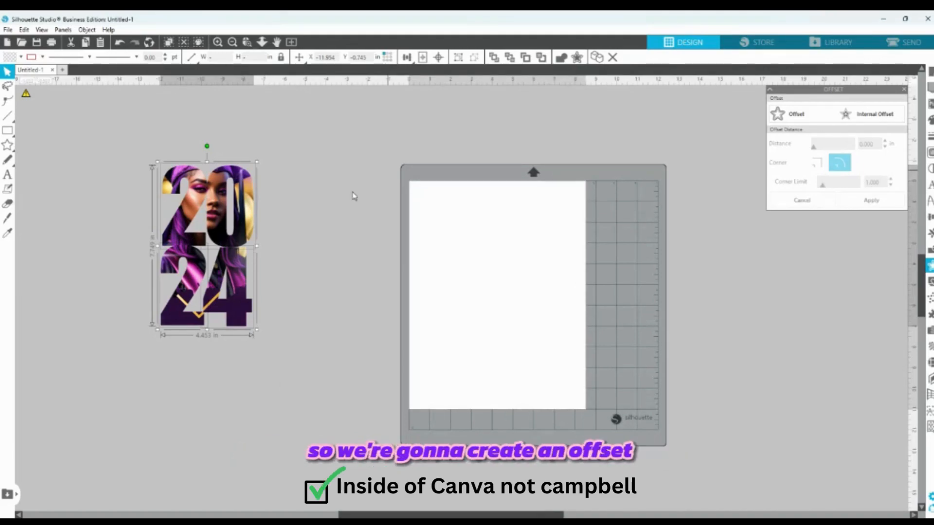
# - Create an outward offset of 0.05 in with rounded corners around all the 2024 digits
pyautogui.click(817, 118)
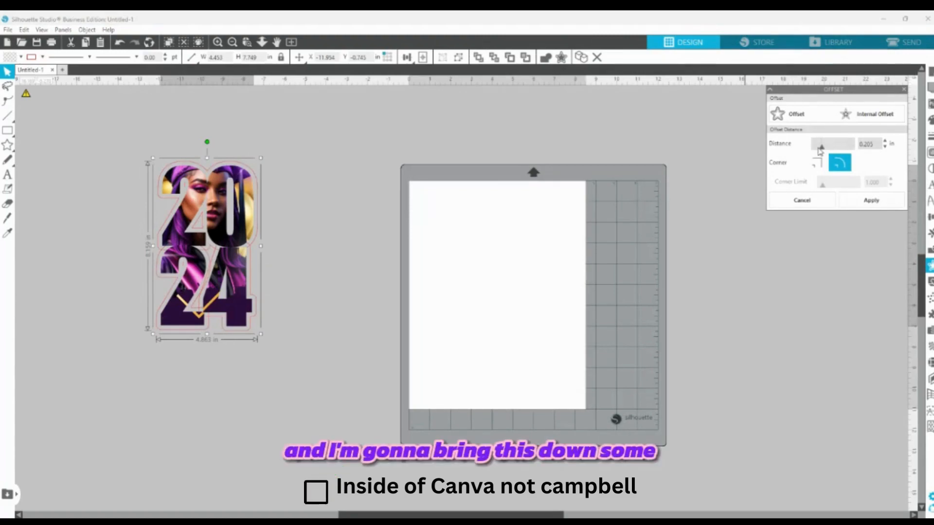
pyautogui.moveTo(822, 146); pyautogui.dragTo(817, 149)
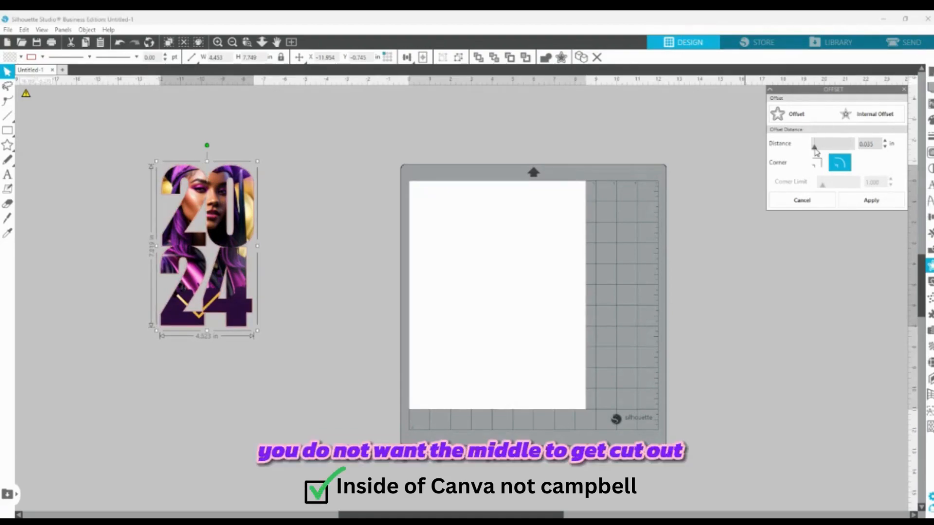
pyautogui.moveTo(816, 149); pyautogui.dragTo(817, 149)
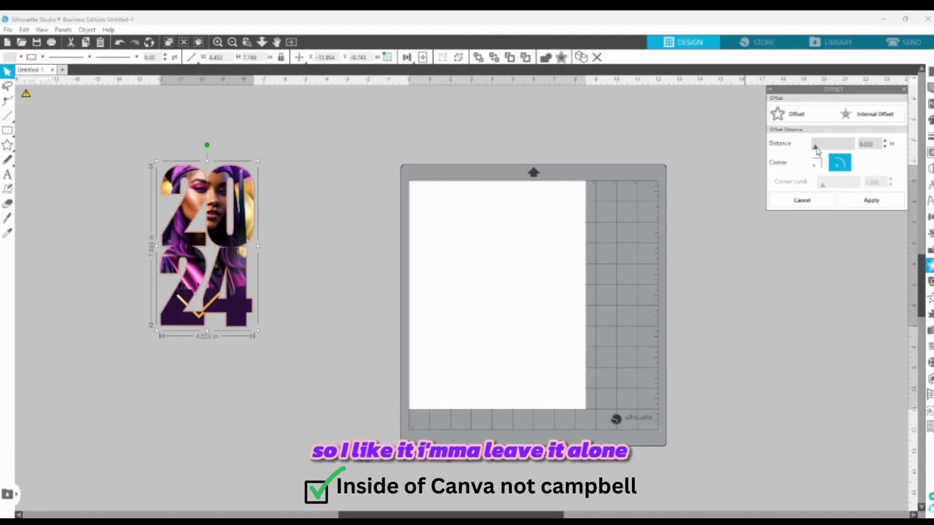
# - Fill the offset shape with black and group it with the image-filled 2024 digits
pyautogui.click(929, 121)
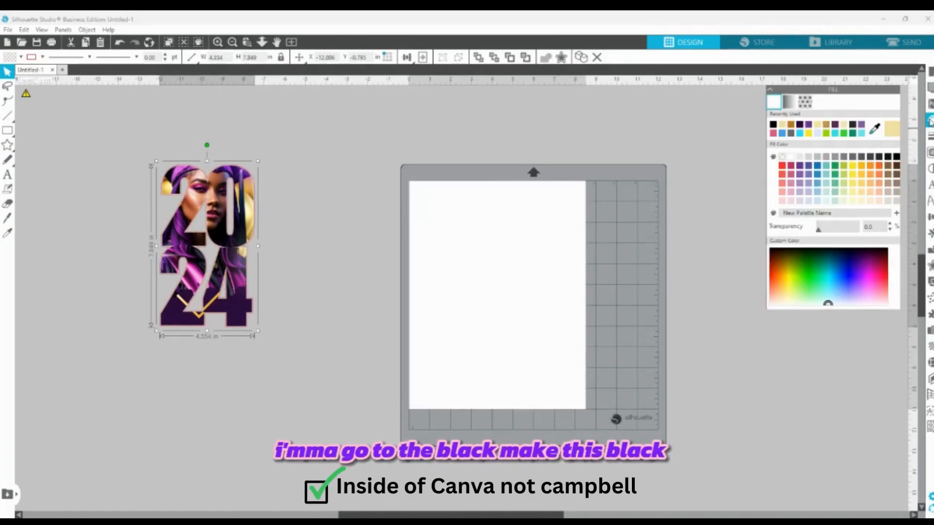
pyautogui.click(774, 125)
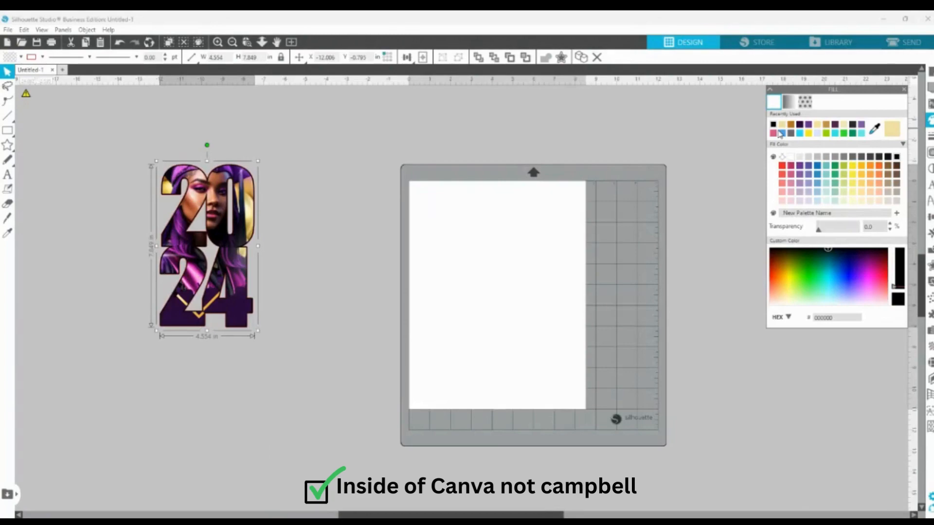
pyautogui.click(773, 125)
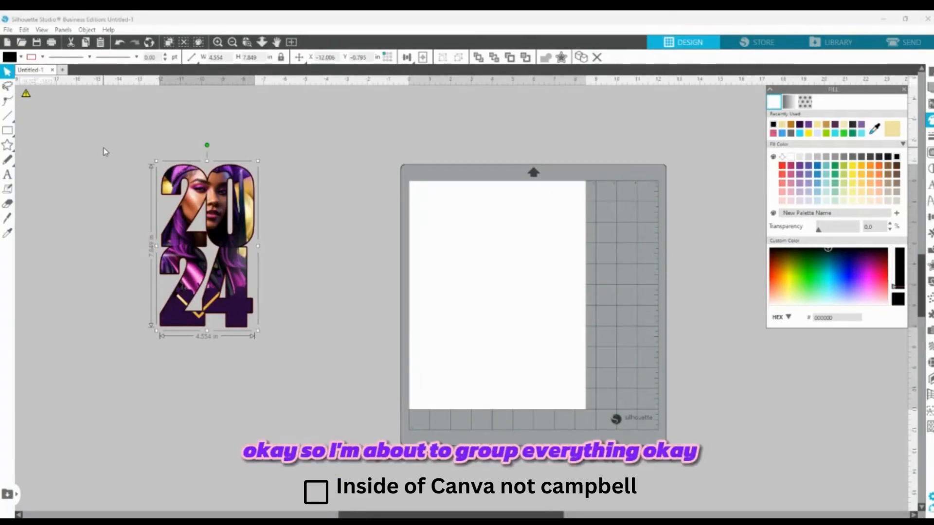
pyautogui.moveTo(104, 148); pyautogui.dragTo(280, 350)
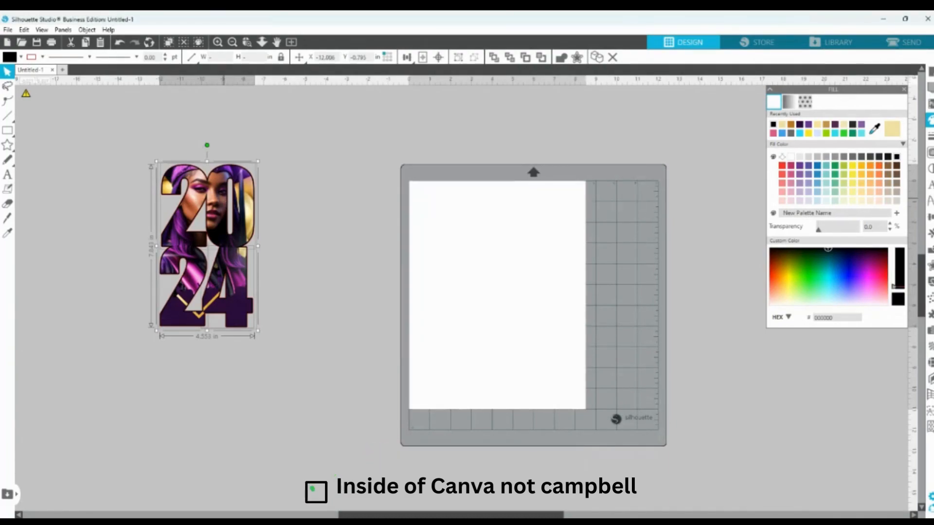
pyautogui.hotkey('ctrl', 'g')
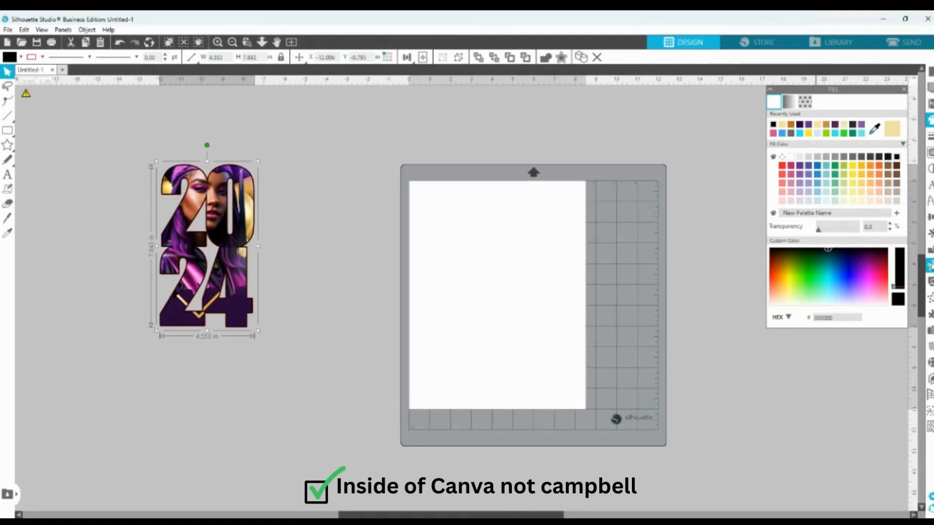
# - Add another rounded outward offset of 0.05 in around the grouped 2024 design
pyautogui.click(929, 265)
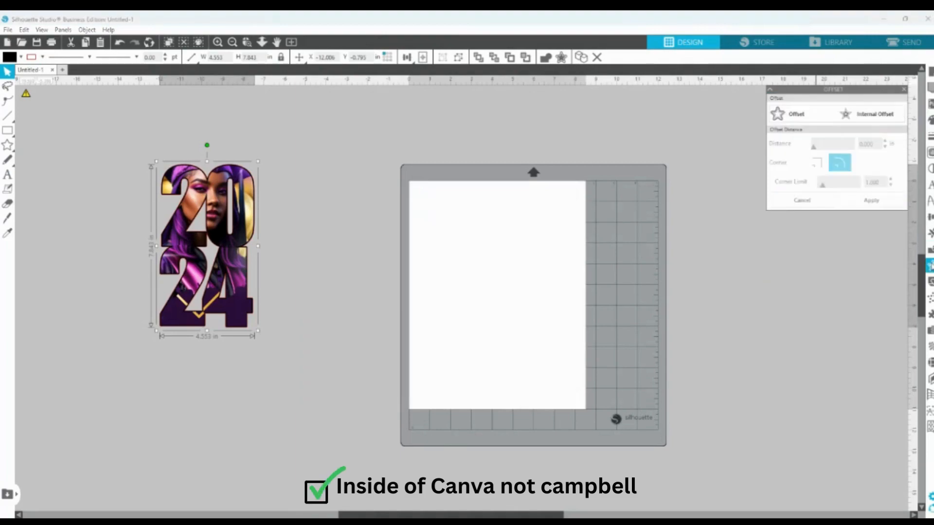
pyautogui.click(801, 121)
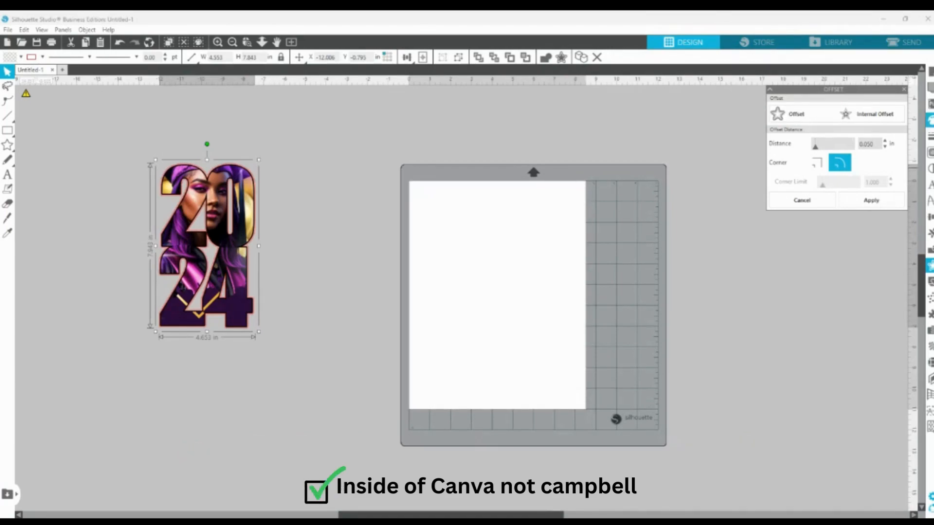
# - Fill the newest offset around the 2024 digits with purple
pyautogui.click(931, 121)
pyautogui.click(808, 125)
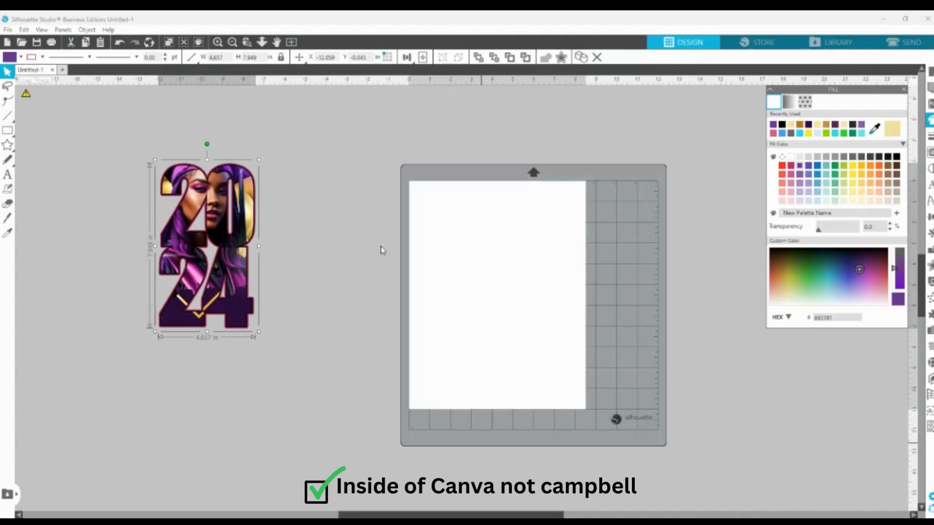
pyautogui.click(218, 42)
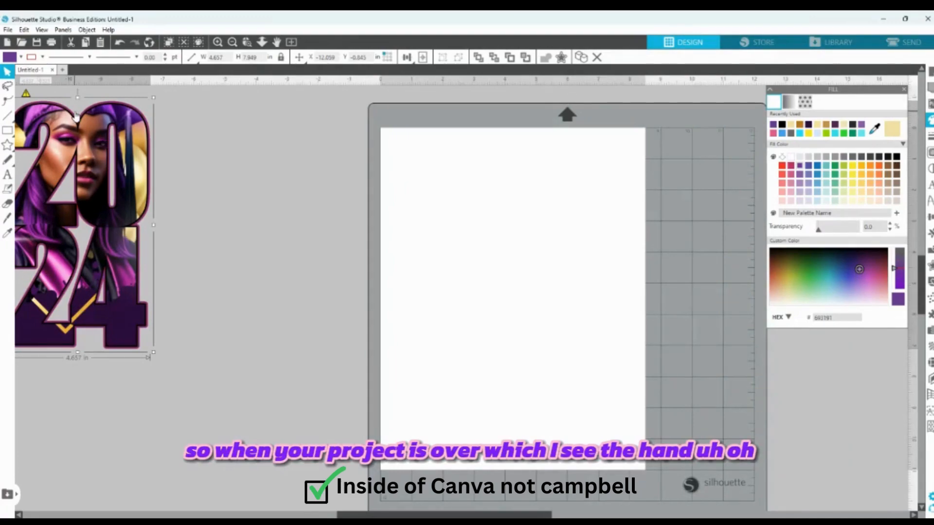
pyautogui.moveTo(76, 116); pyautogui.dragTo(89, 118)
pyautogui.click(68, 91)
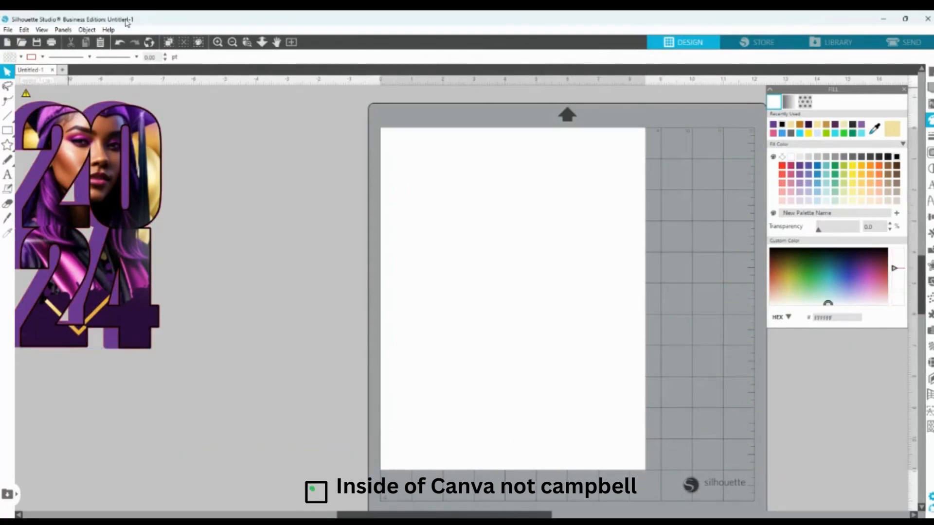
pyautogui.click(119, 43)
pyautogui.click(81, 112)
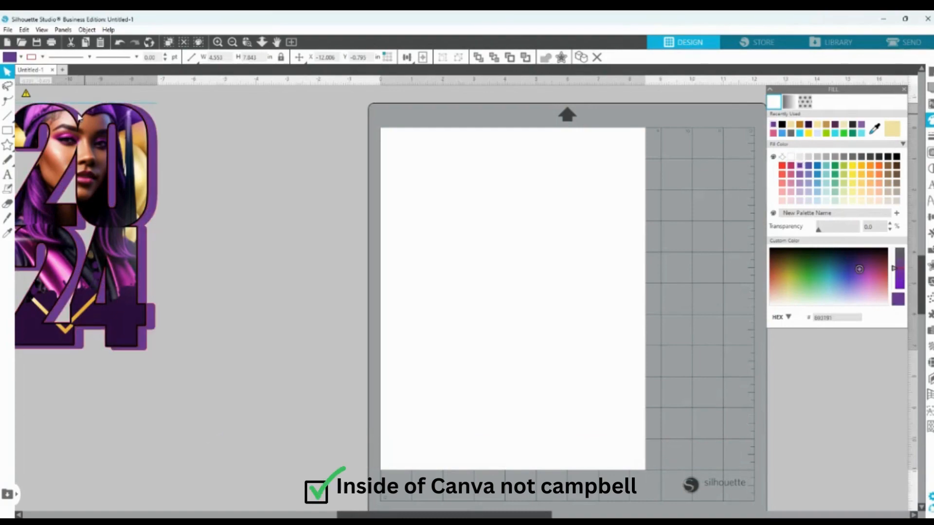
pyautogui.click(122, 44)
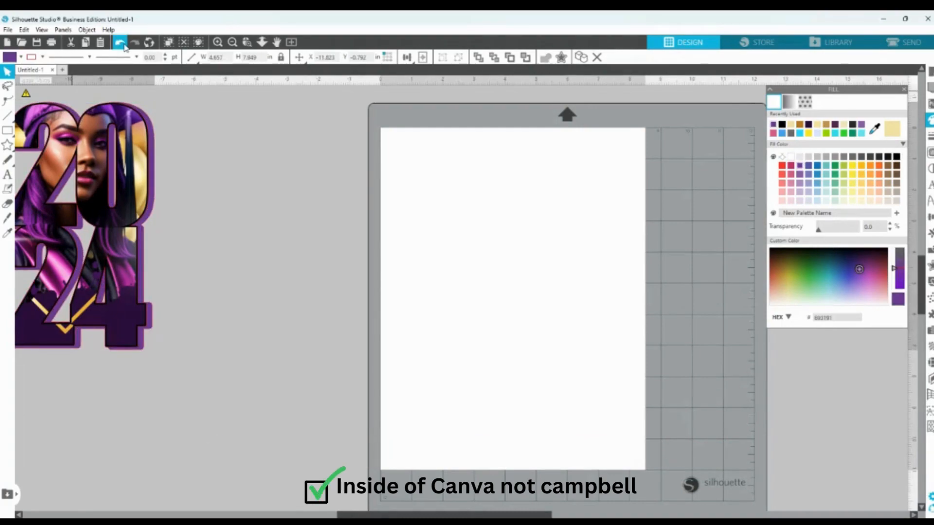
pyautogui.click(121, 44)
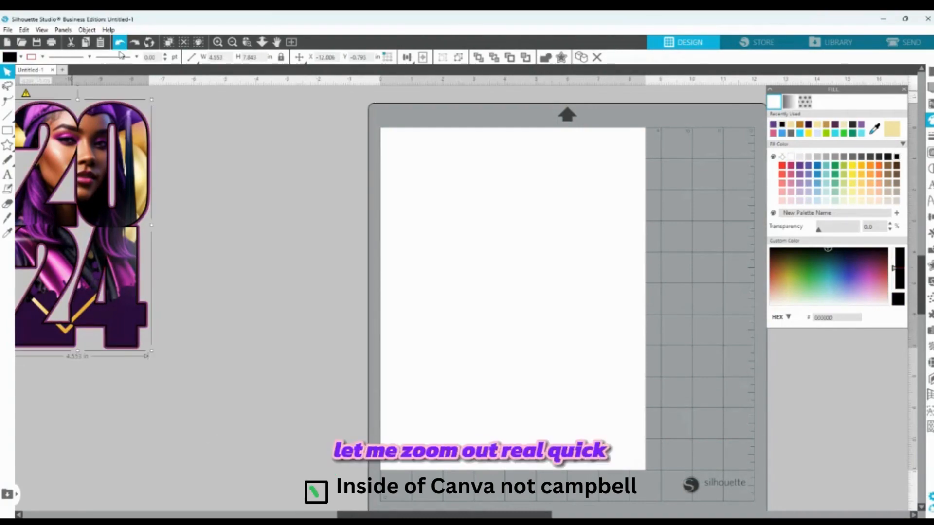
# - Move the 2024 design and its purple offset together closer to the cutting mat and group them
pyautogui.click(232, 43)
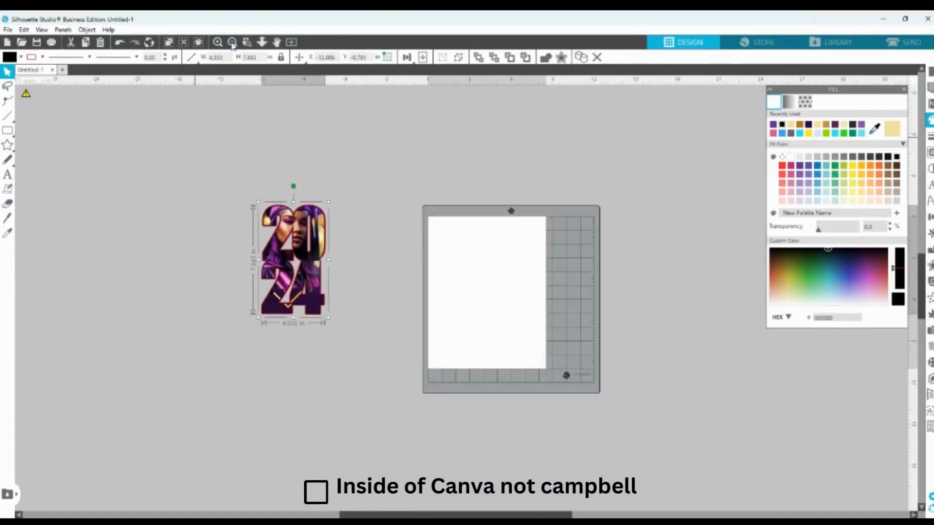
pyautogui.click(313, 287)
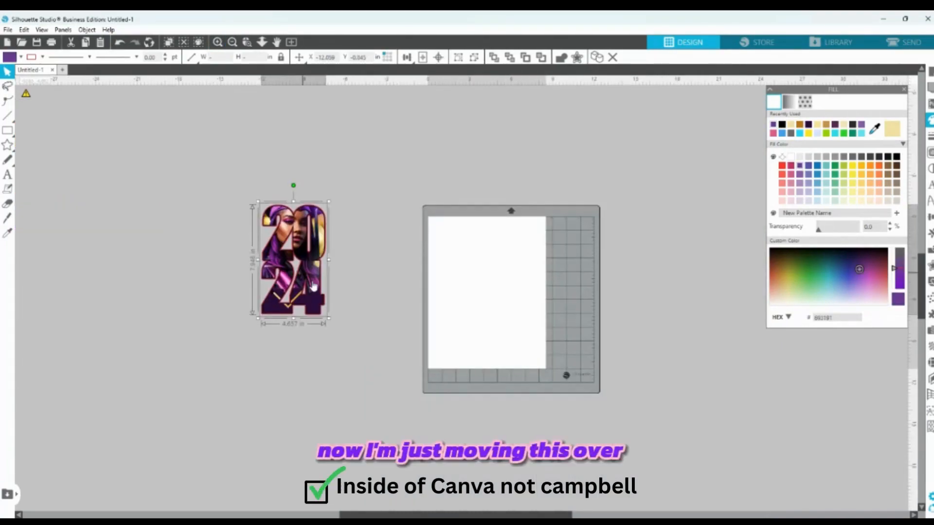
pyautogui.moveTo(314, 287); pyautogui.dragTo(384, 287)
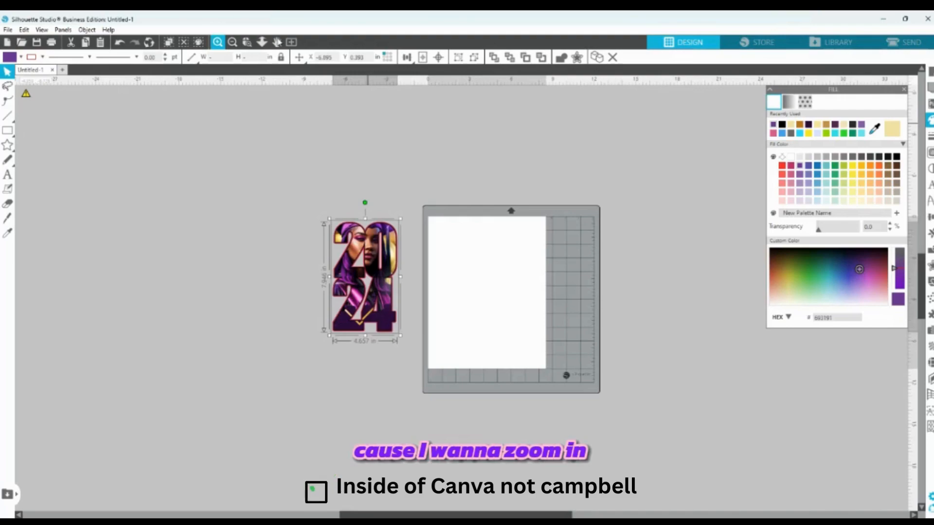
pyautogui.click(218, 43)
pyautogui.click(217, 43)
pyautogui.click(218, 43)
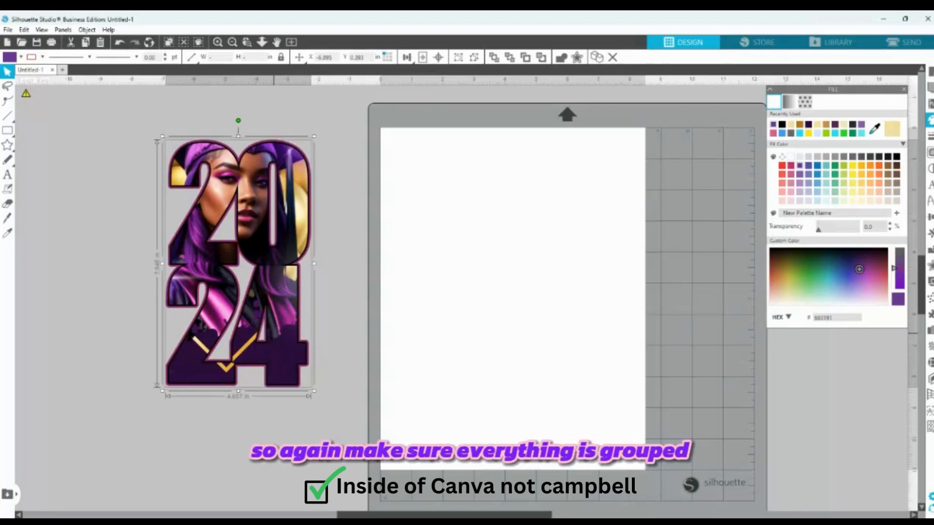
pyautogui.click(338, 214)
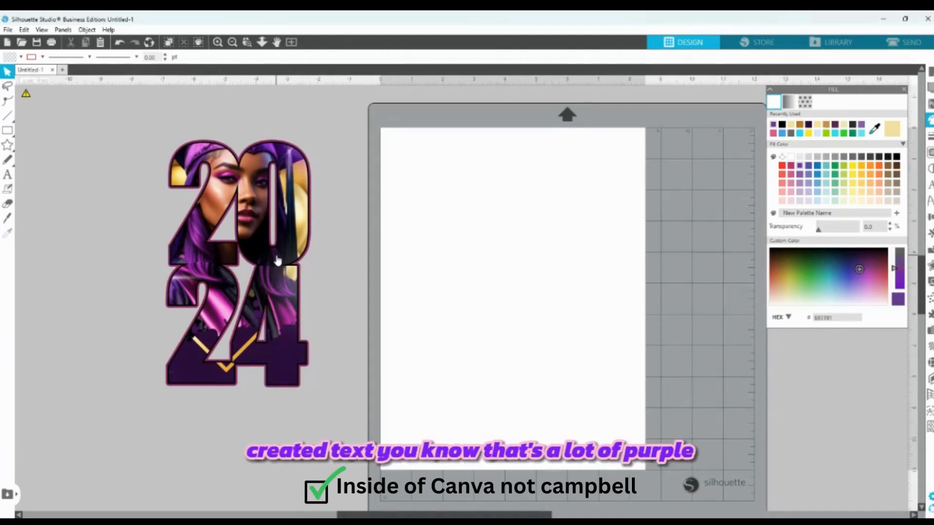
pyautogui.click(280, 253)
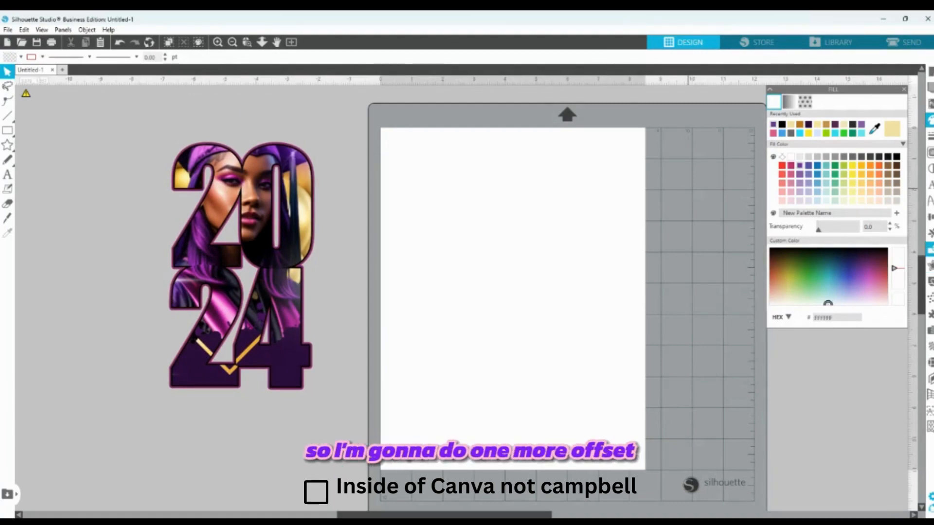
# - Create a third outward offset of 0.05 in with rounded corners around the purple-edged 2024 group
pyautogui.click(930, 265)
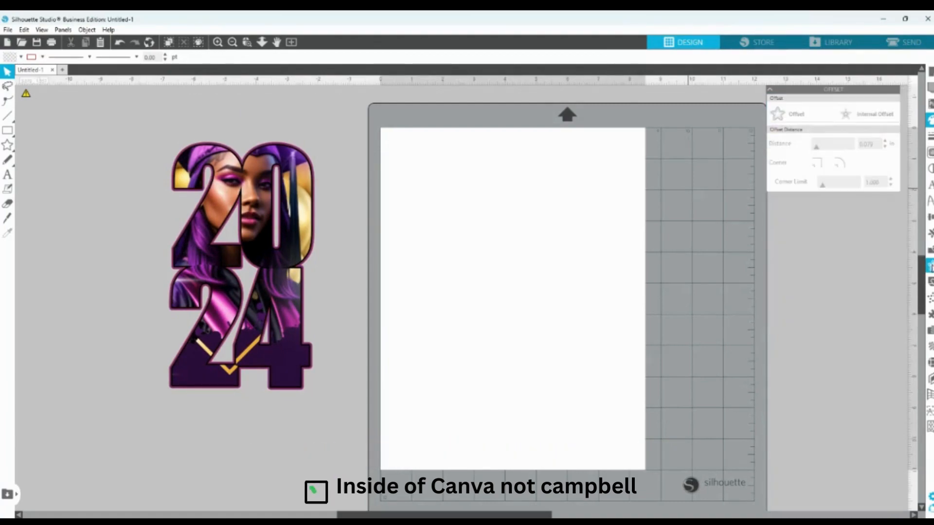
pyautogui.click(244, 224)
pyautogui.click(812, 117)
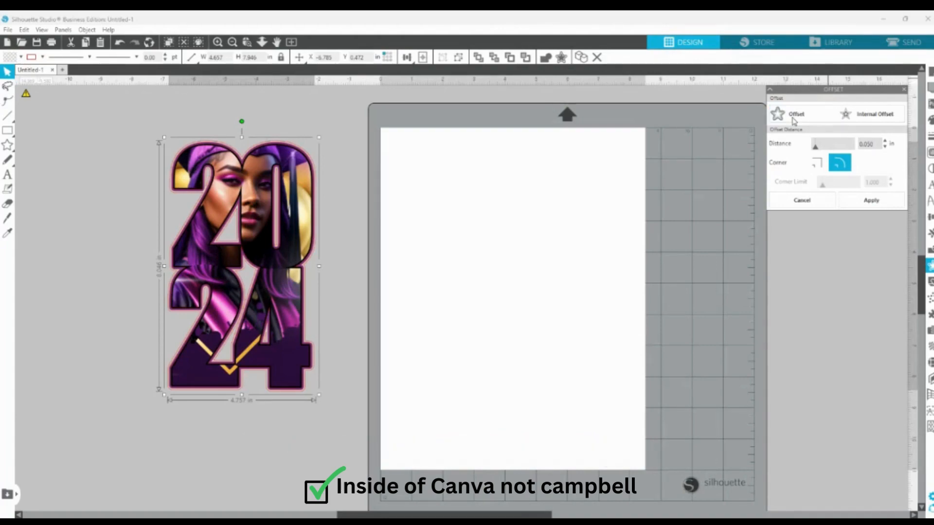
# - Fill the outermost offset with gold sampled from the image and group it with the 2024 design
pyautogui.click(931, 122)
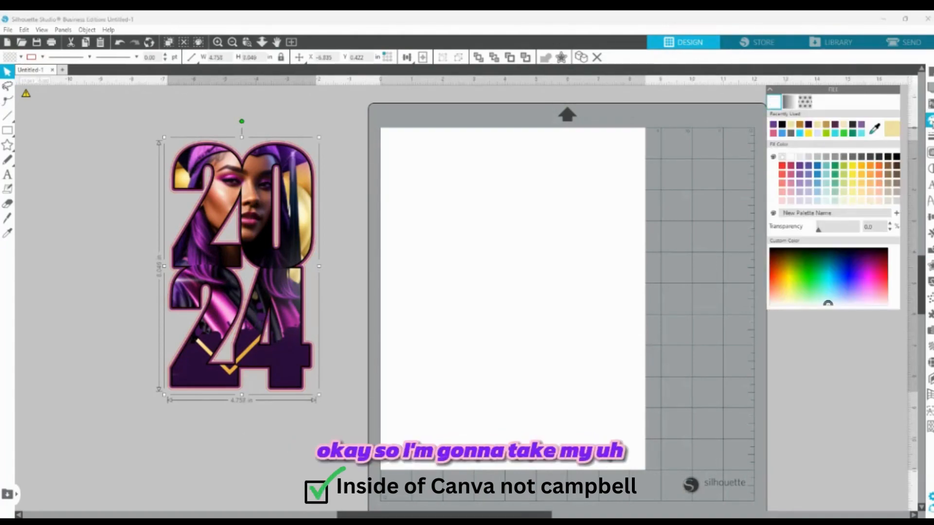
pyautogui.click(875, 131)
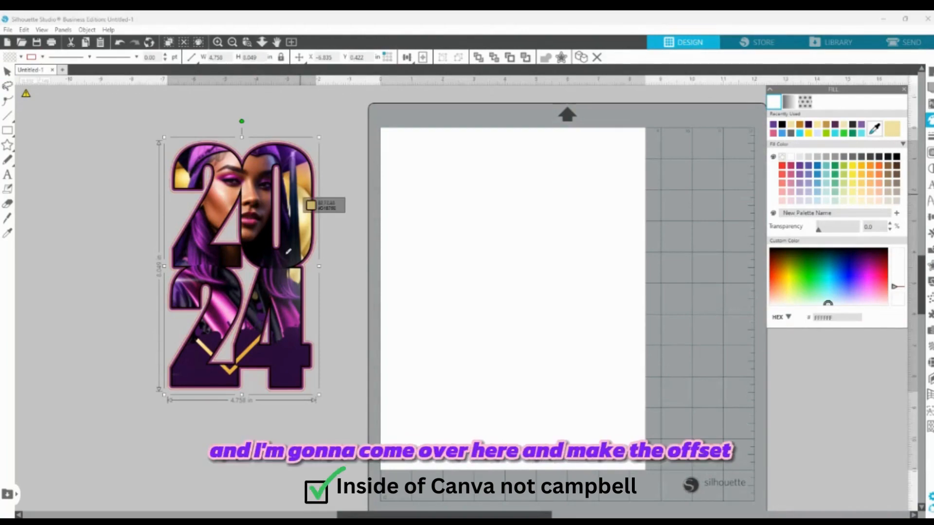
pyautogui.click(306, 197)
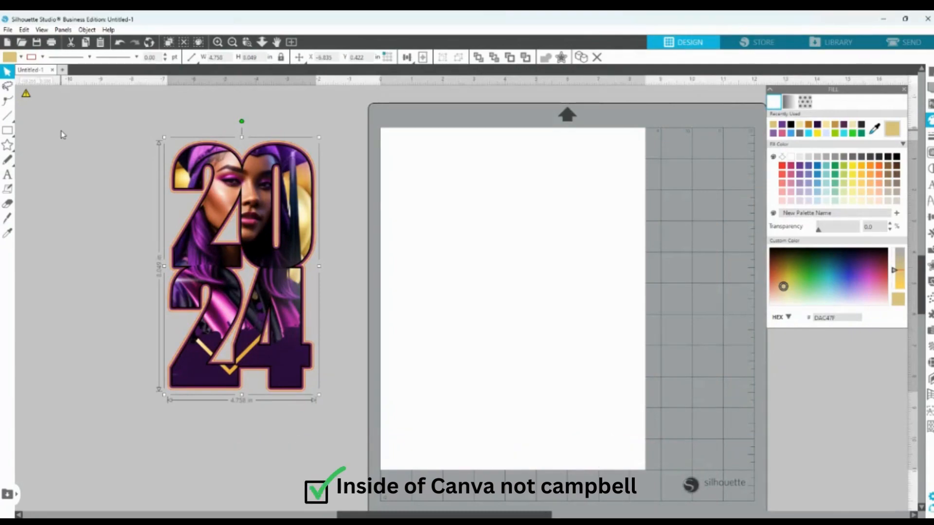
pyautogui.moveTo(60, 131); pyautogui.dragTo(351, 435)
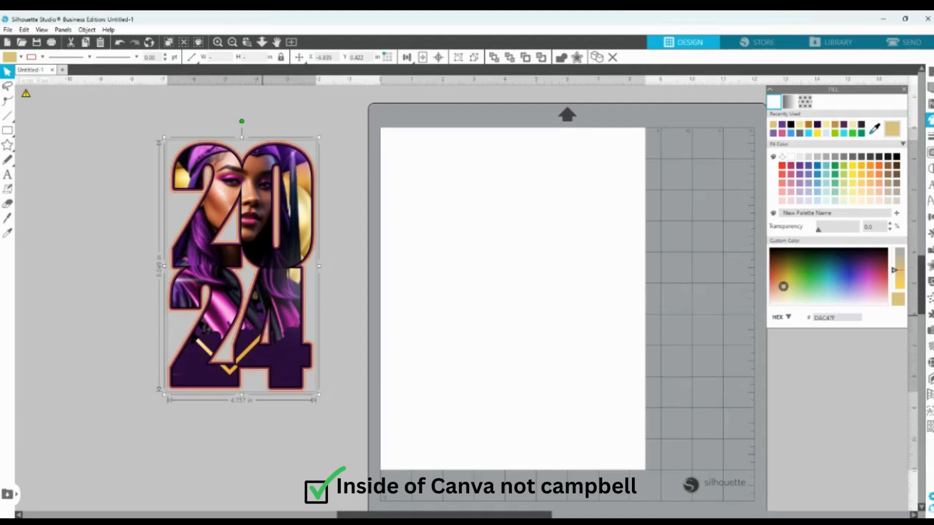
pyautogui.hotkey('ctrl', 'g')
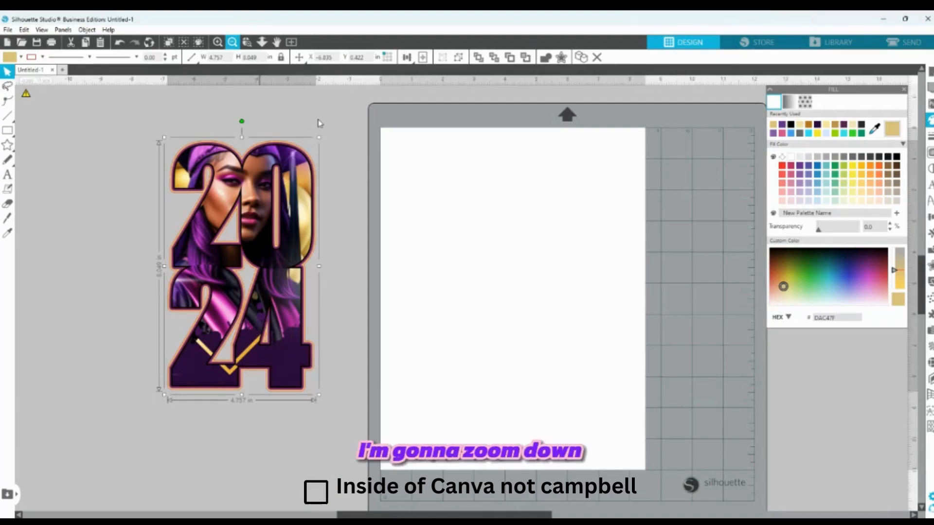
# - Add the text "Congratulations" below the 2024 design and enlarge it to about 8.3 in wide
pyautogui.scroll(-3, 319, 123)
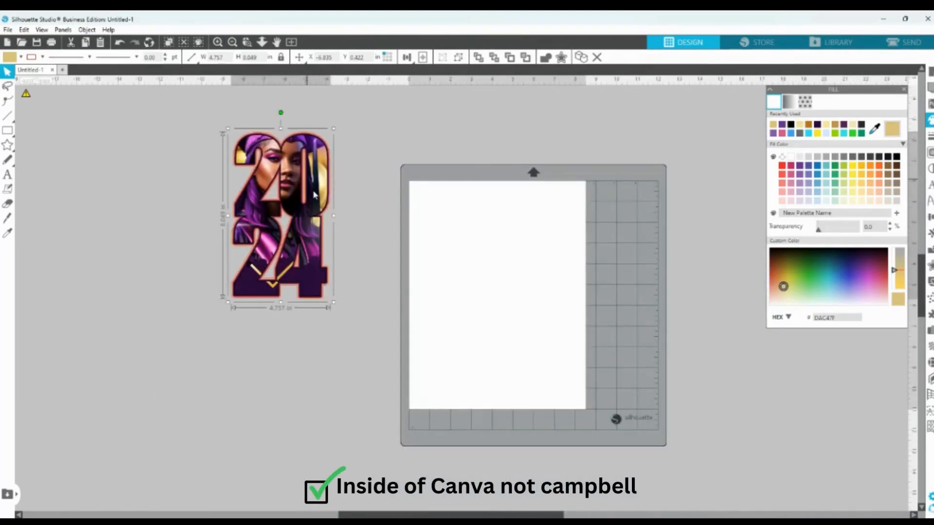
pyautogui.click(7, 175)
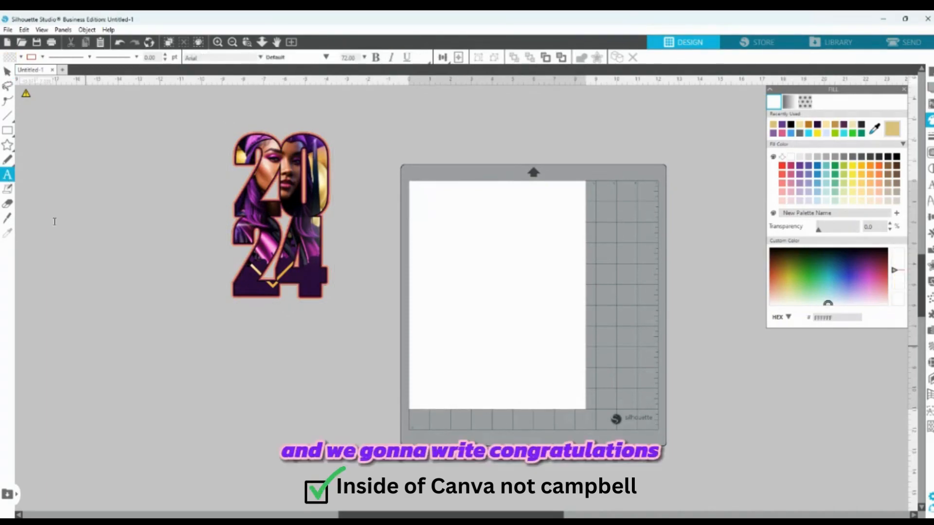
pyautogui.click(111, 370)
pyautogui.write('C')
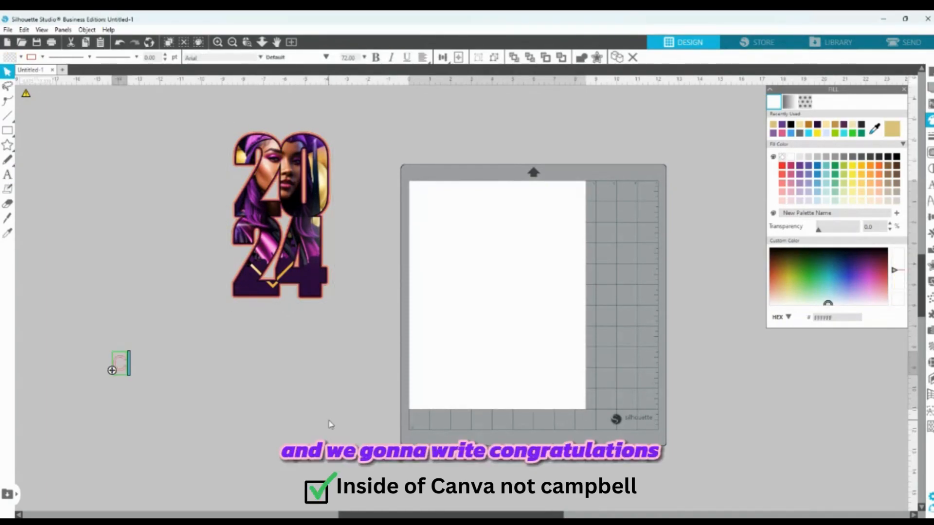
pyautogui.write('ongrat')
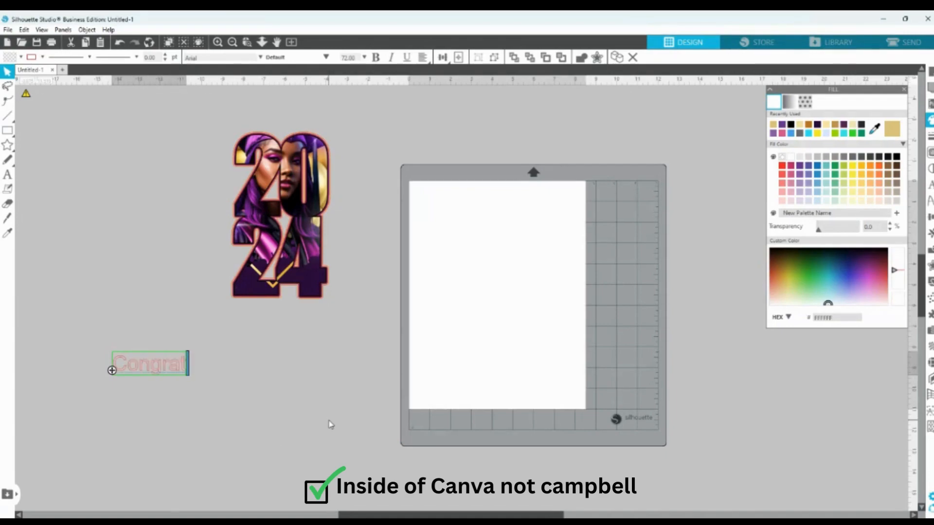
pyautogui.write('ulati')
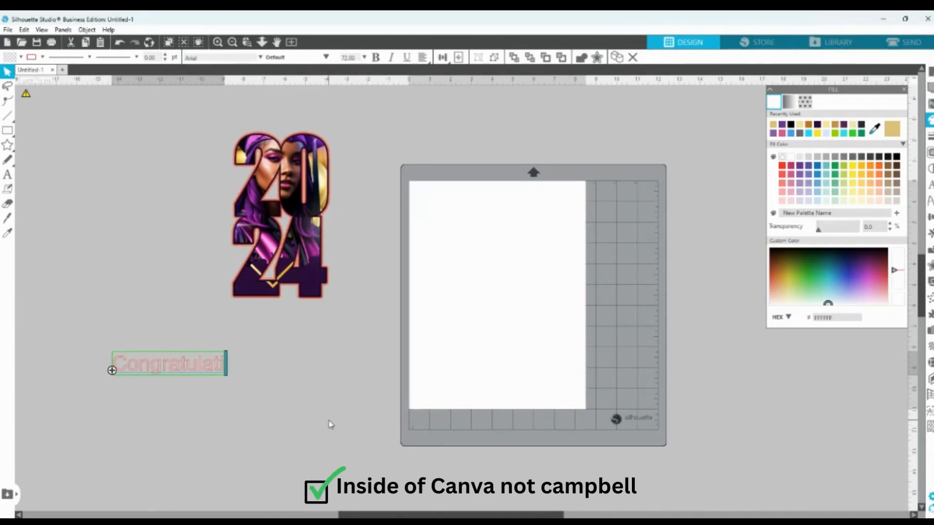
pyautogui.write('ons')
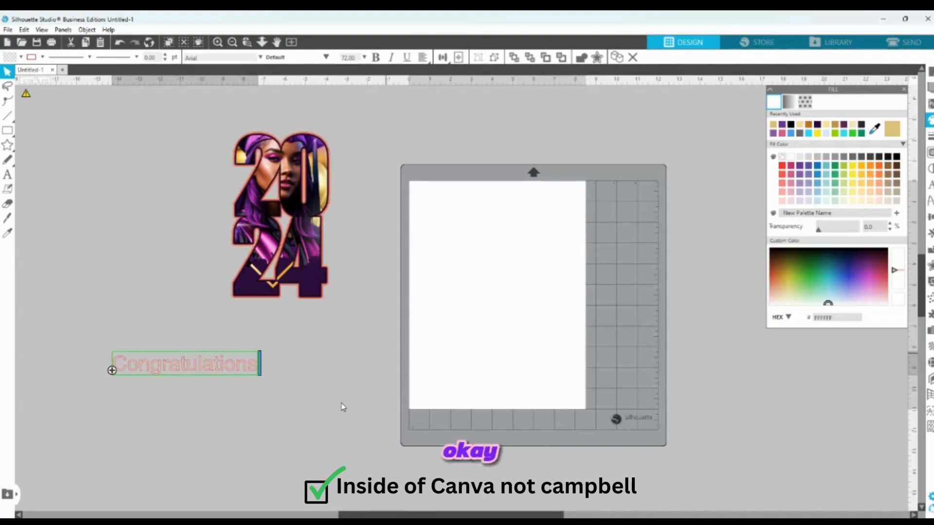
pyautogui.click(343, 407)
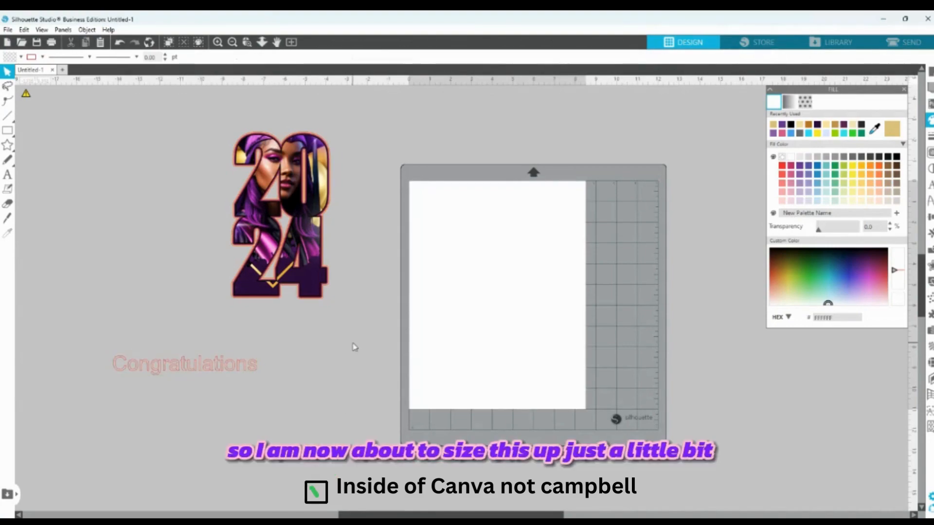
pyautogui.click(259, 368)
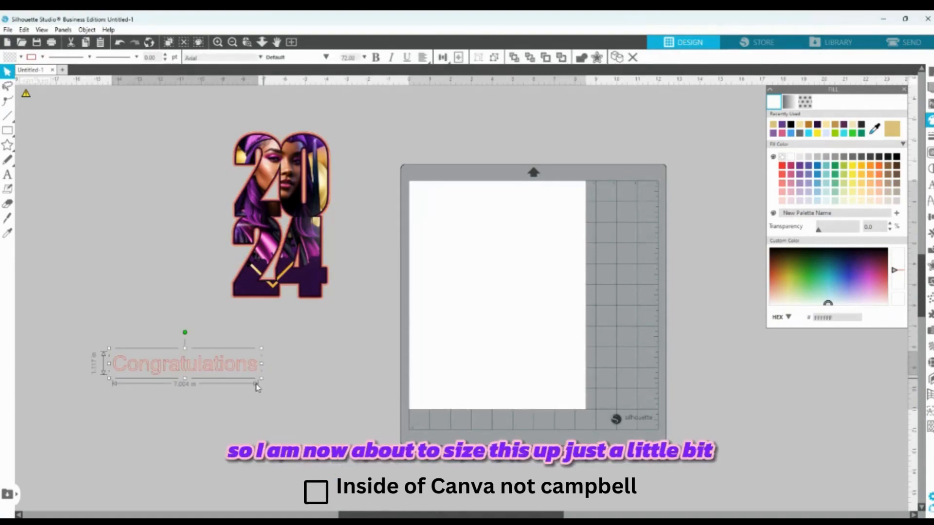
pyautogui.moveTo(257, 385); pyautogui.dragTo(286, 389)
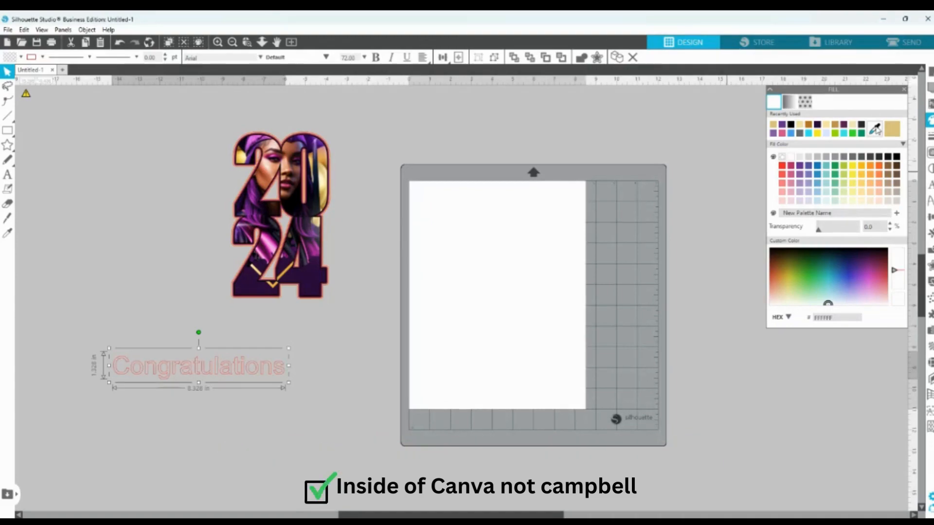
# - Fill the text with purple sampled from the 2024 image and set its font to Congratulation Folding
pyautogui.click(876, 130)
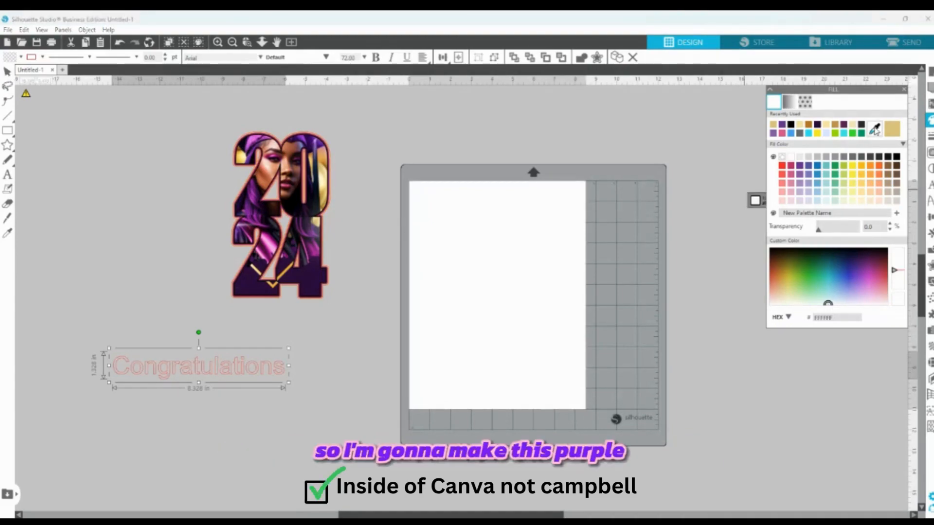
pyautogui.click(304, 146)
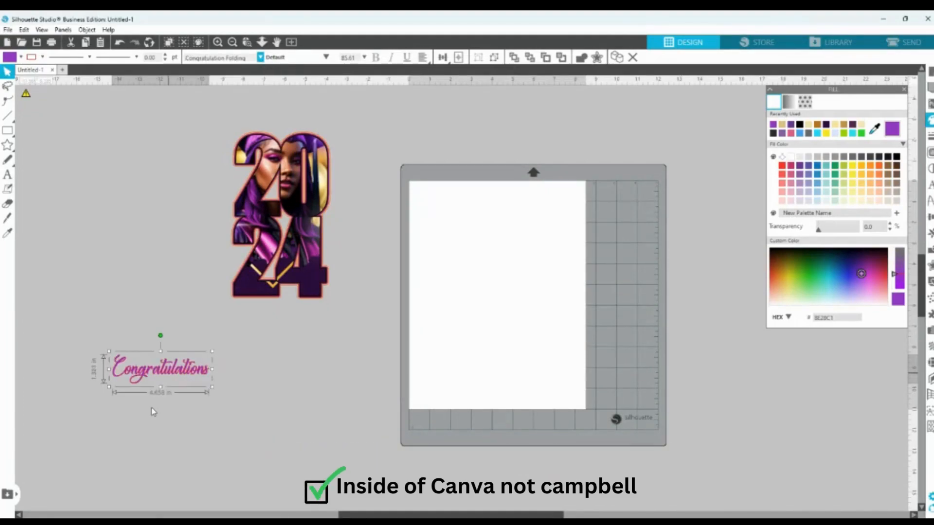
# - Enlarge the Congratulations text to about 8.1 in wide beneath the 2024 design and add a rounded 0.05 in outward offset
pyautogui.moveTo(156, 369); pyautogui.dragTo(239, 360)
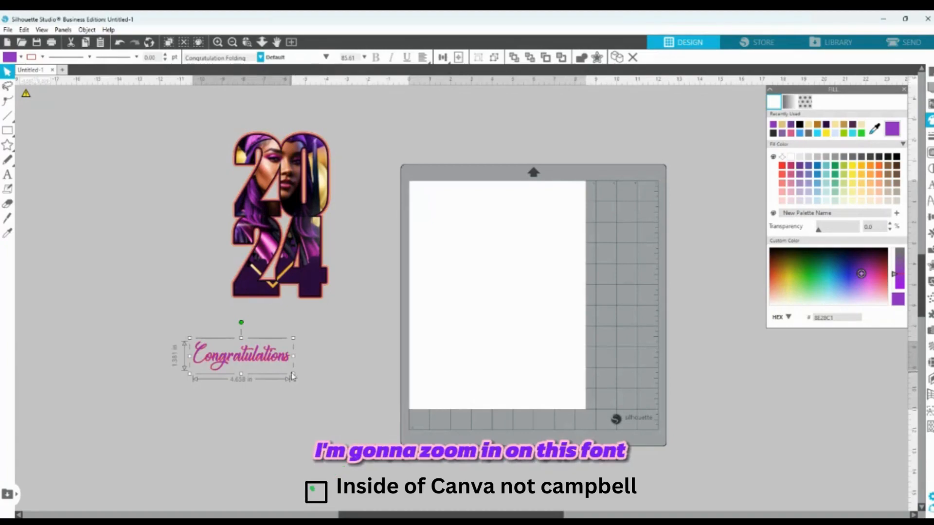
pyautogui.moveTo(293, 376); pyautogui.dragTo(365, 395)
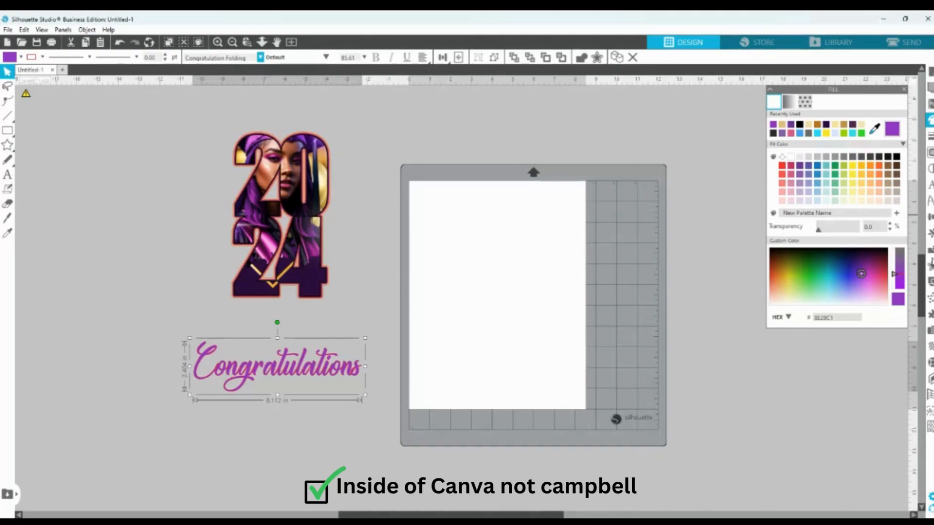
pyautogui.click(930, 265)
pyautogui.click(803, 115)
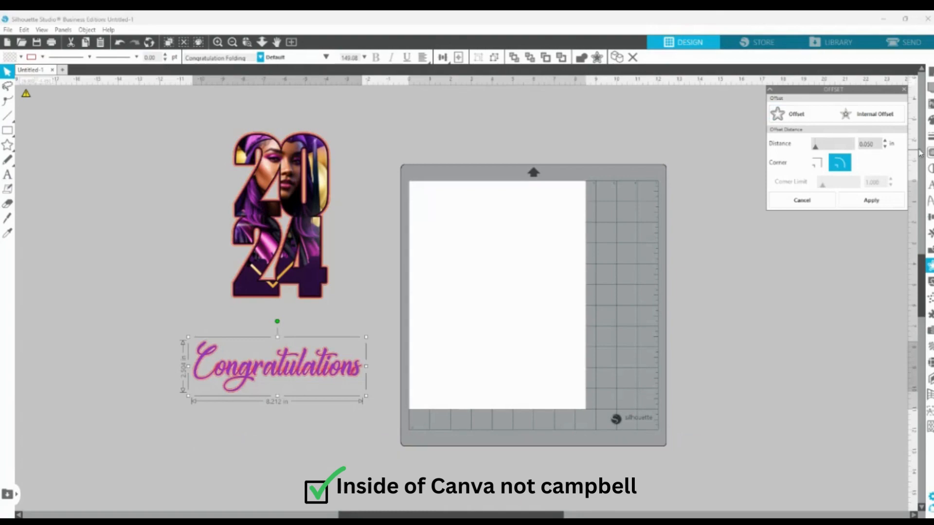
# - Fill the Congratulations offset with a pale gold sampled from the 2024 image
pyautogui.click(930, 121)
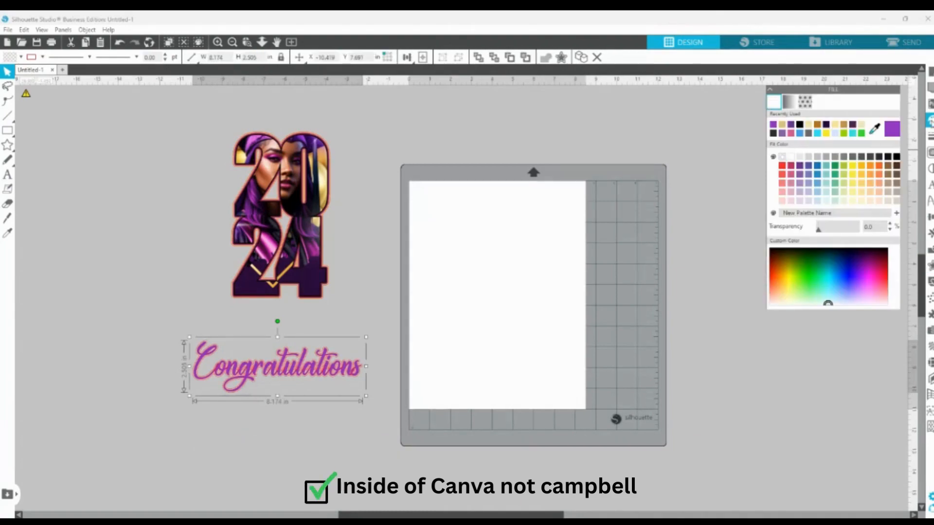
pyautogui.click(875, 130)
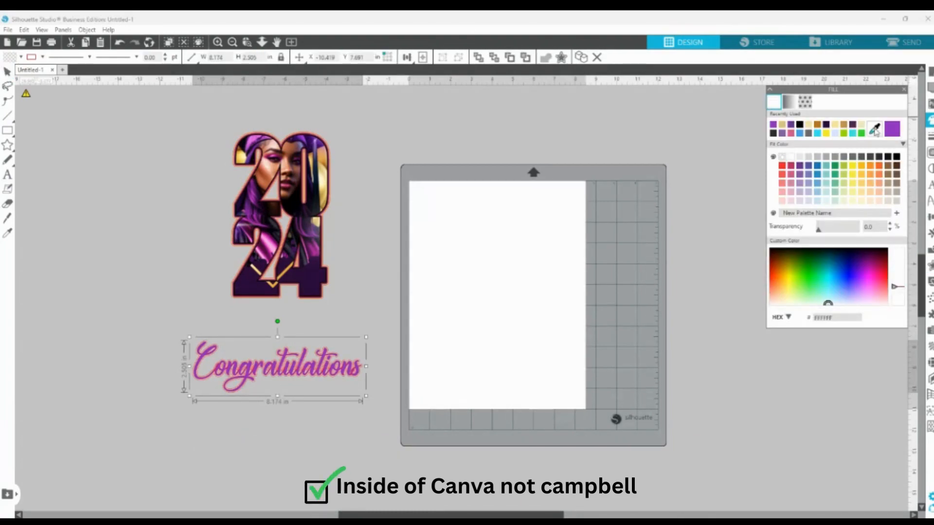
pyautogui.click(325, 172)
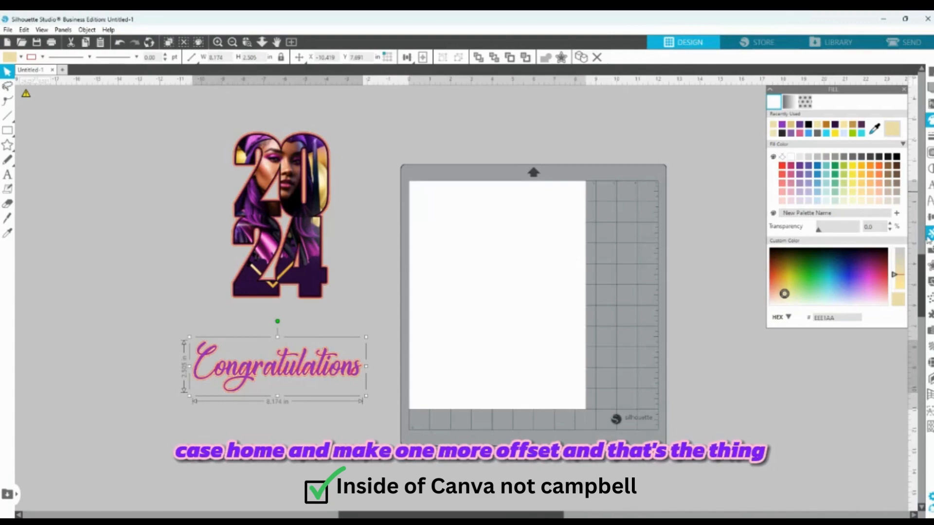
# - Add a second rounded 0.05 in outward offset around Congratulations and fill it with black
pyautogui.click(930, 267)
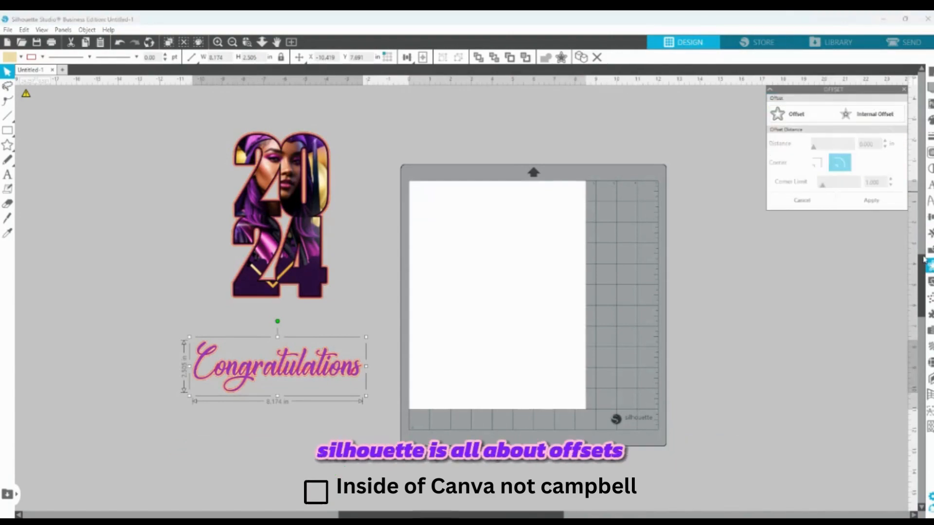
pyautogui.click(788, 114)
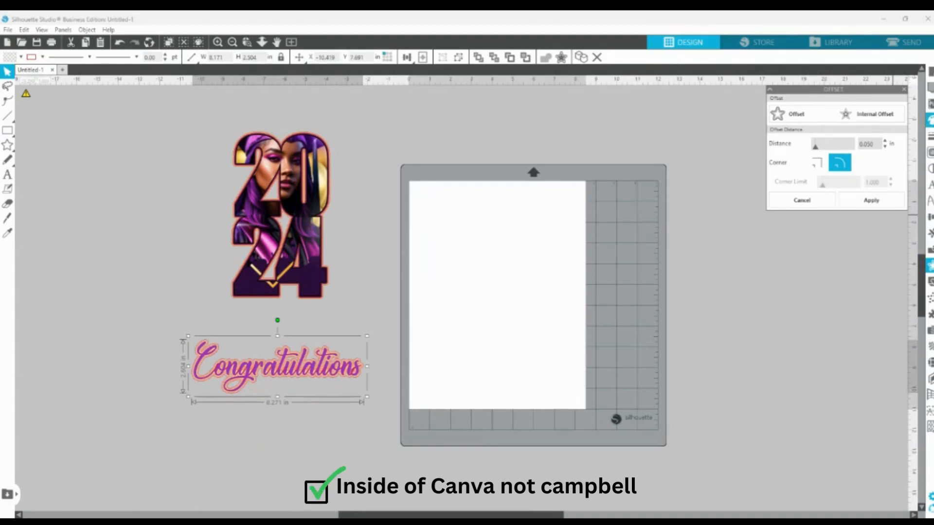
pyautogui.click(929, 119)
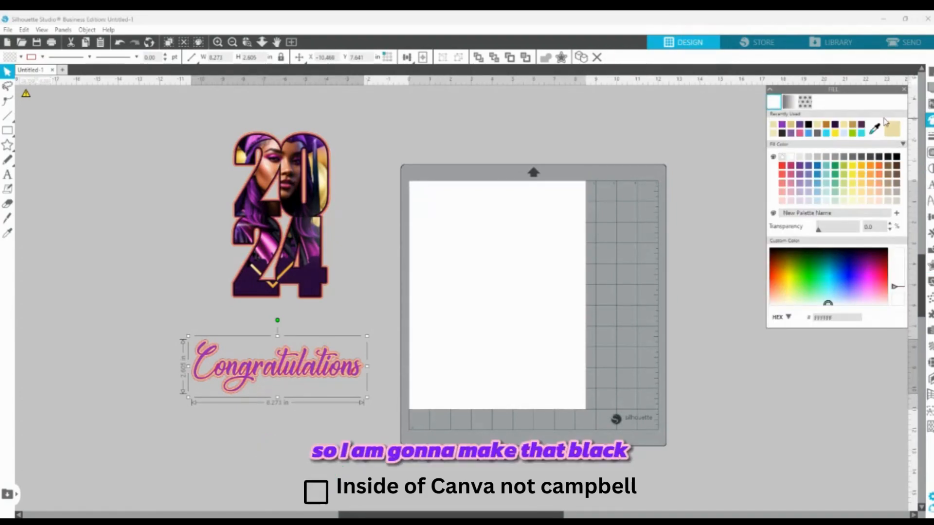
pyautogui.click(809, 126)
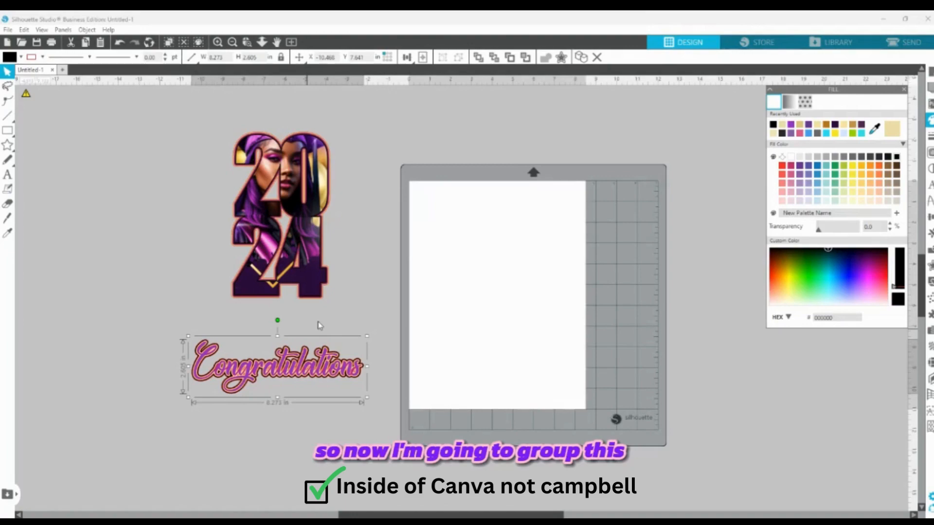
# - Group the Congratulations text together with its gold and black offsets
pyautogui.click(203, 326)
pyautogui.click(343, 371)
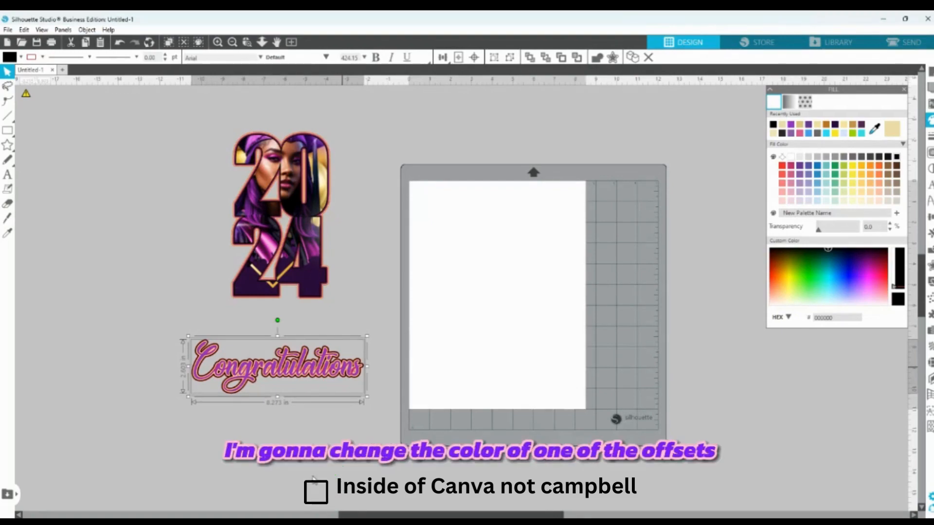
pyautogui.click(302, 441)
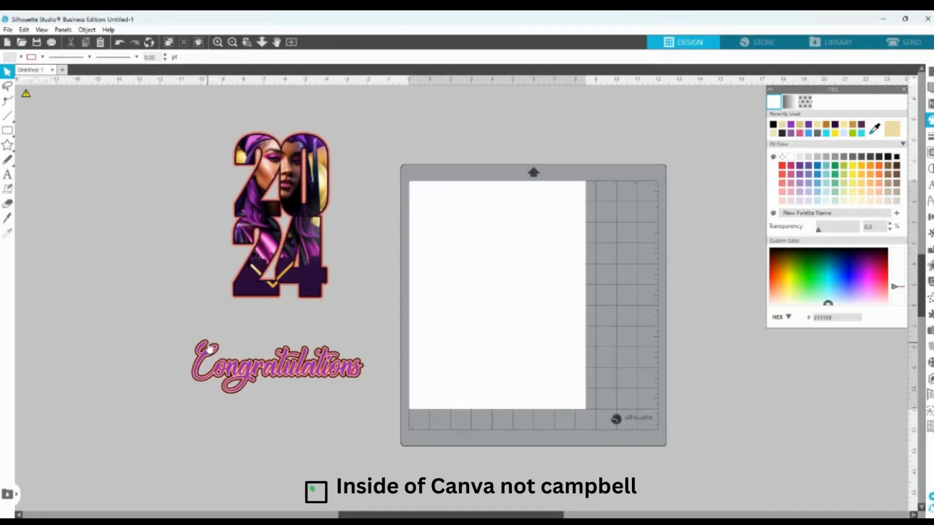
pyautogui.click(209, 349)
pyautogui.click(208, 348)
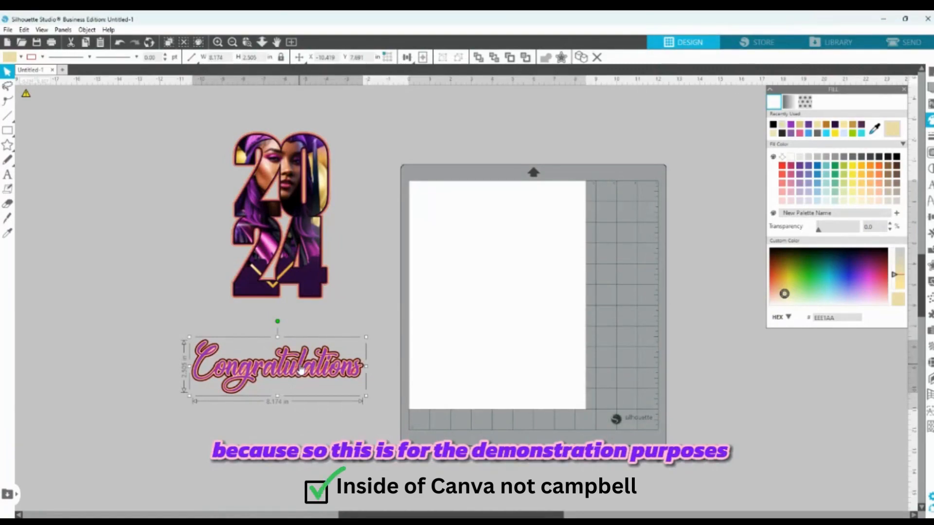
pyautogui.click(286, 375)
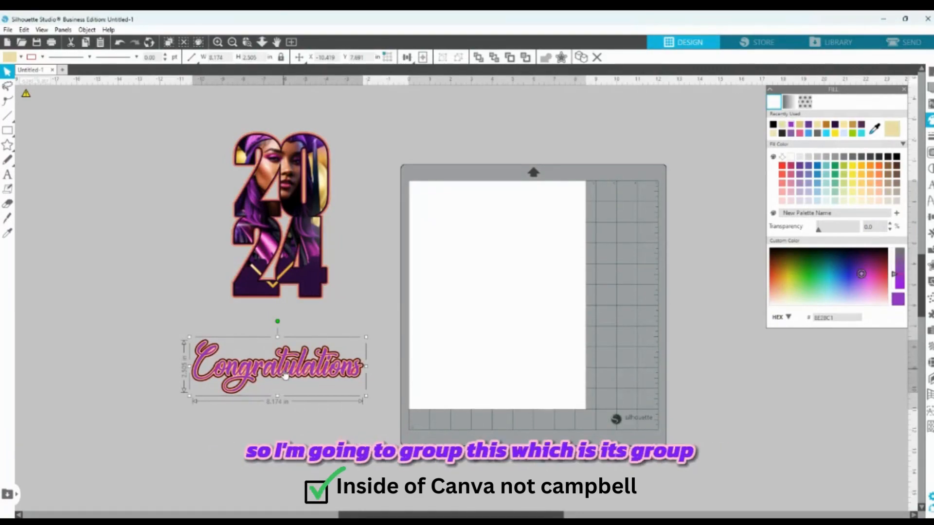
pyautogui.click(285, 375)
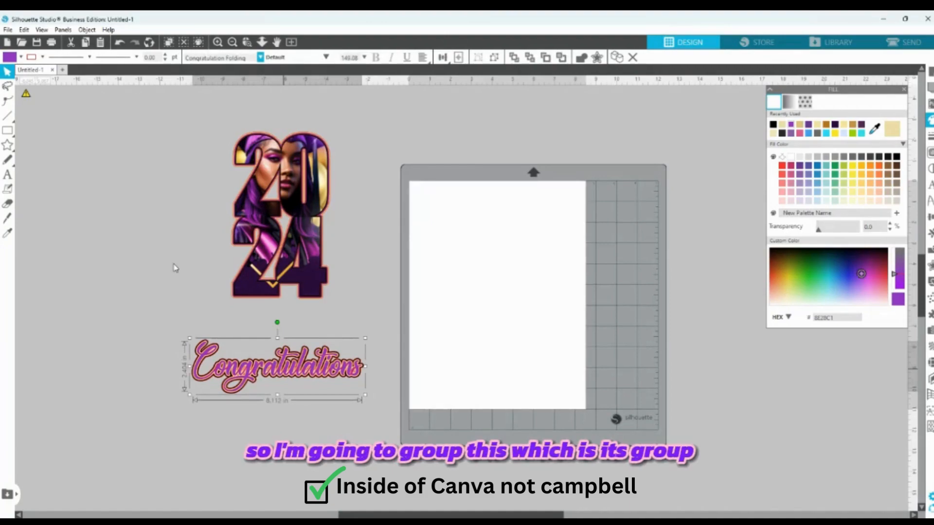
pyautogui.moveTo(134, 293); pyautogui.dragTo(360, 328)
pyautogui.click(122, 331)
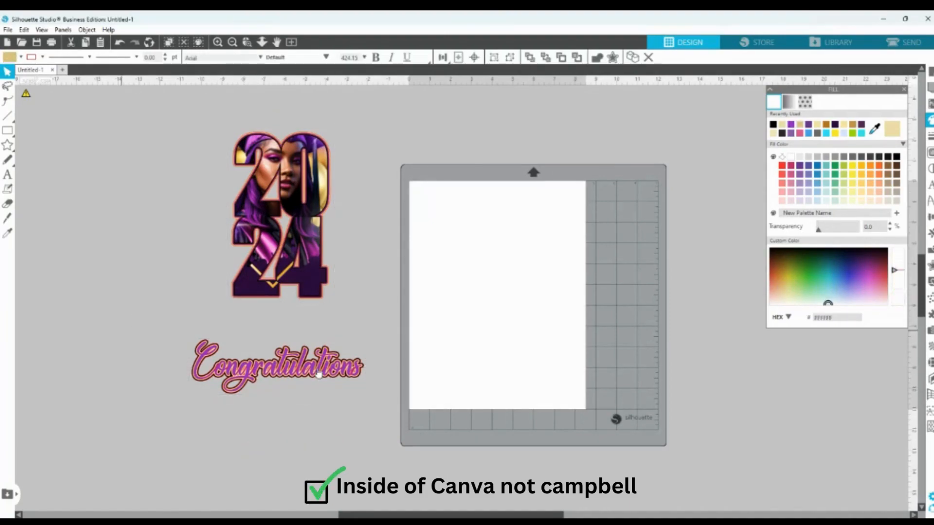
pyautogui.click(318, 373)
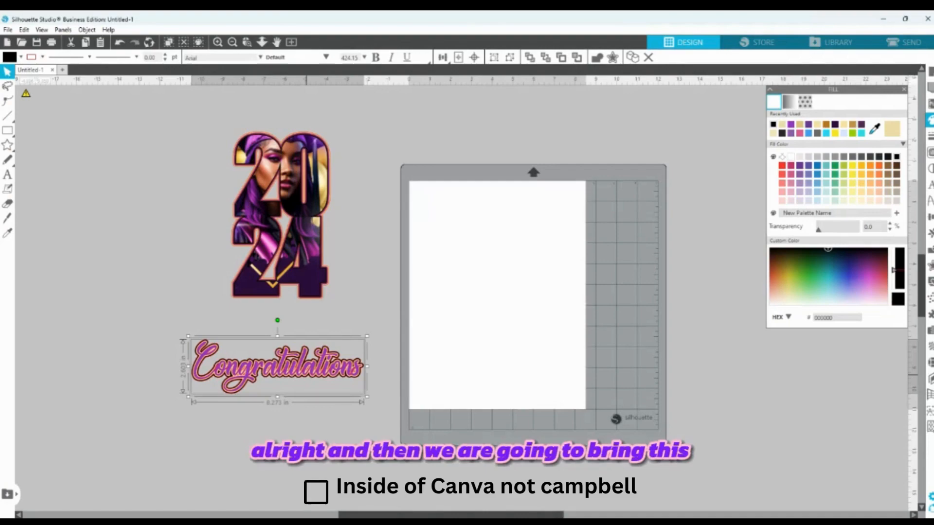
pyautogui.hotkey('ctrl', 'g')
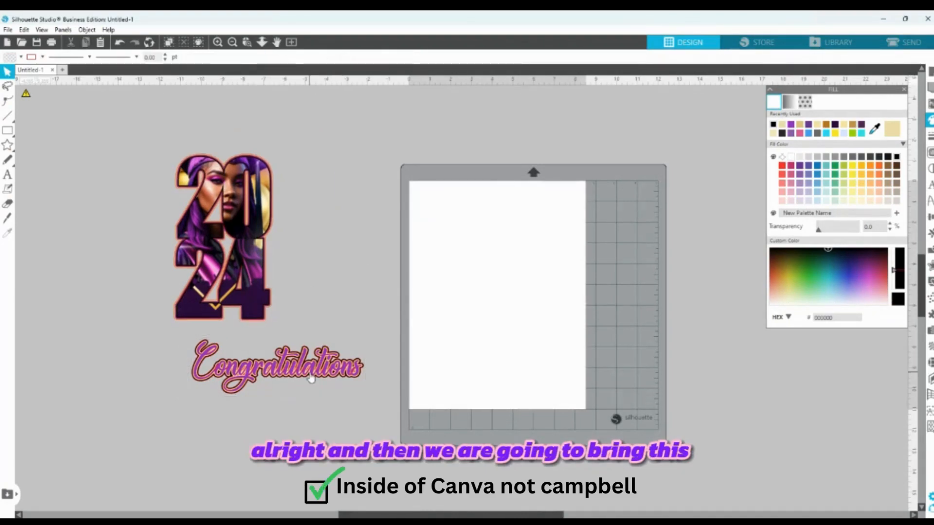
# - Move the Congratulations group over the lower part of the 2024 digits and narrow it to about 7.2 in wide
pyautogui.moveTo(311, 379); pyautogui.dragTo(262, 319)
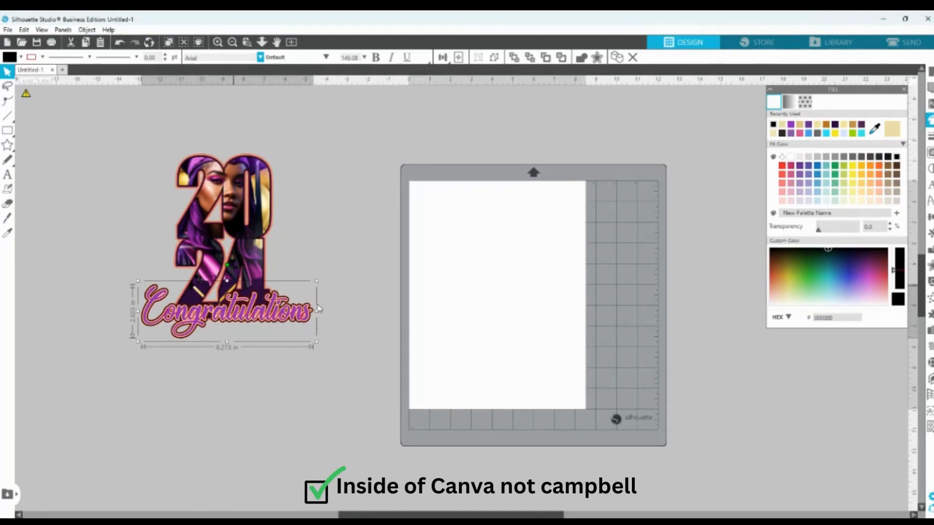
pyautogui.moveTo(139, 311); pyautogui.dragTo(157, 311)
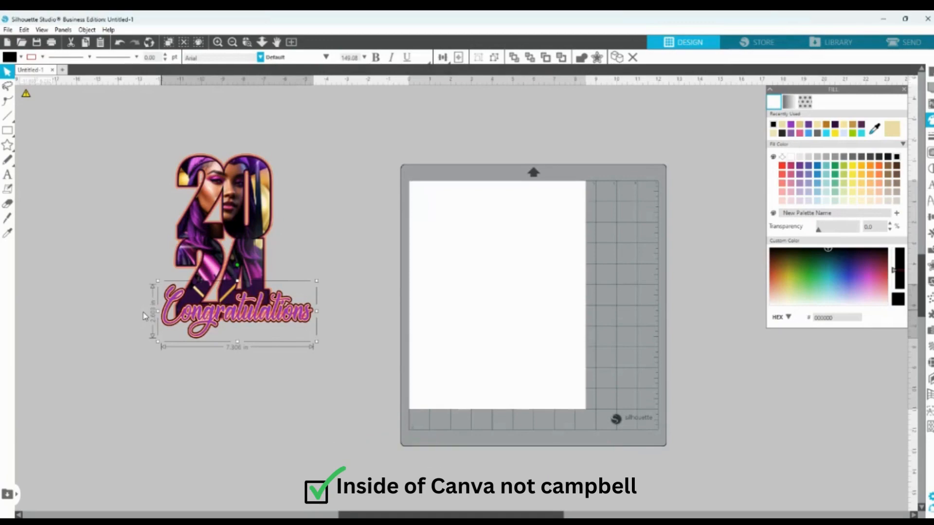
pyautogui.moveTo(158, 312); pyautogui.dragTo(148, 315)
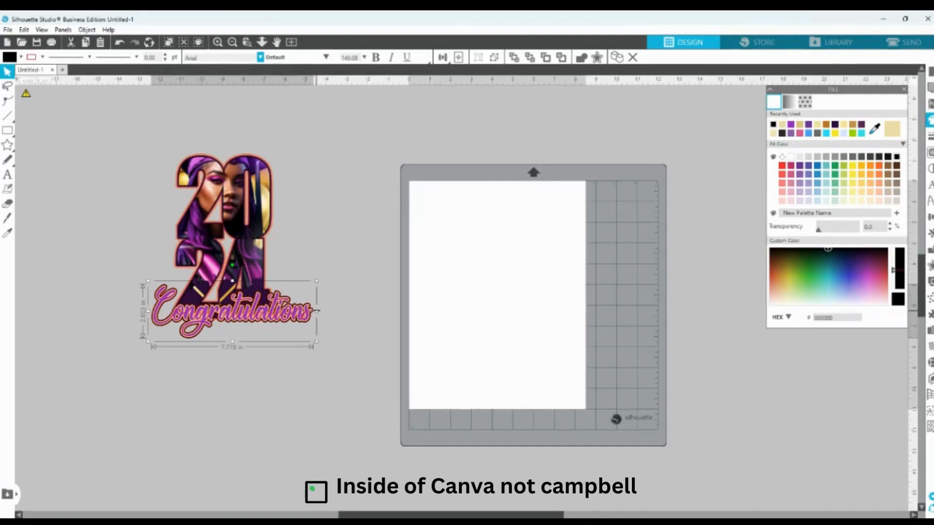
pyautogui.moveTo(317, 311); pyautogui.dragTo(253, 311)
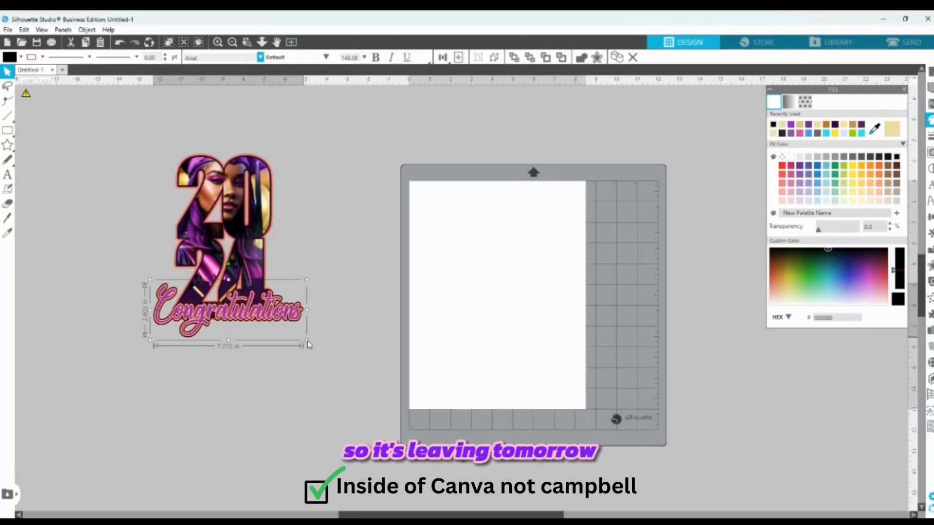
pyautogui.moveTo(307, 342); pyautogui.dragTo(302, 340)
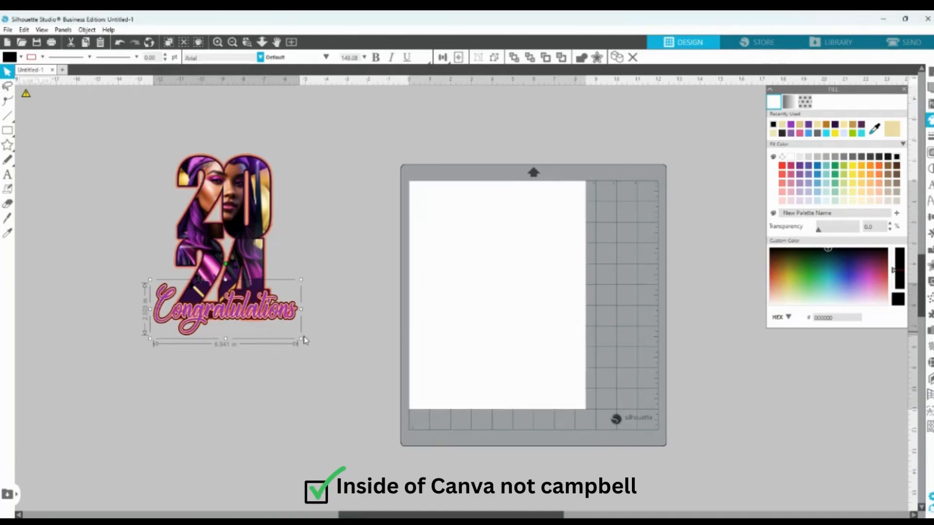
pyautogui.hotkey('ctrl', 'z')
pyautogui.hotkey('ctrl', 'z')
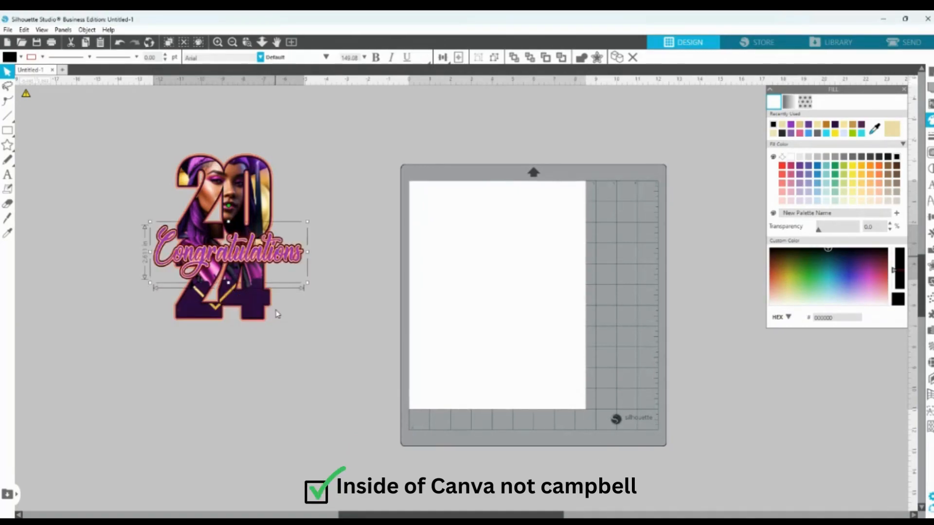
# - Place Congratulations across the bottom edge of the 2024 digits and narrow it to about 6.8 in wide
pyautogui.moveTo(277, 261); pyautogui.dragTo(270, 306)
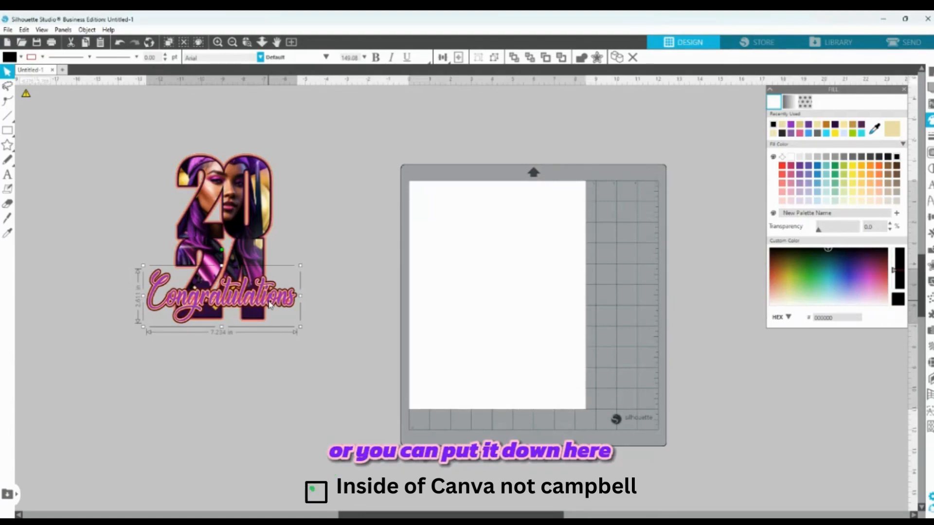
pyautogui.moveTo(269, 305)
pyautogui.mouseDown()
pyautogui.moveTo(262, 304)
pyautogui.moveTo(277, 294)
pyautogui.moveTo(272, 324)
pyautogui.mouseUp()
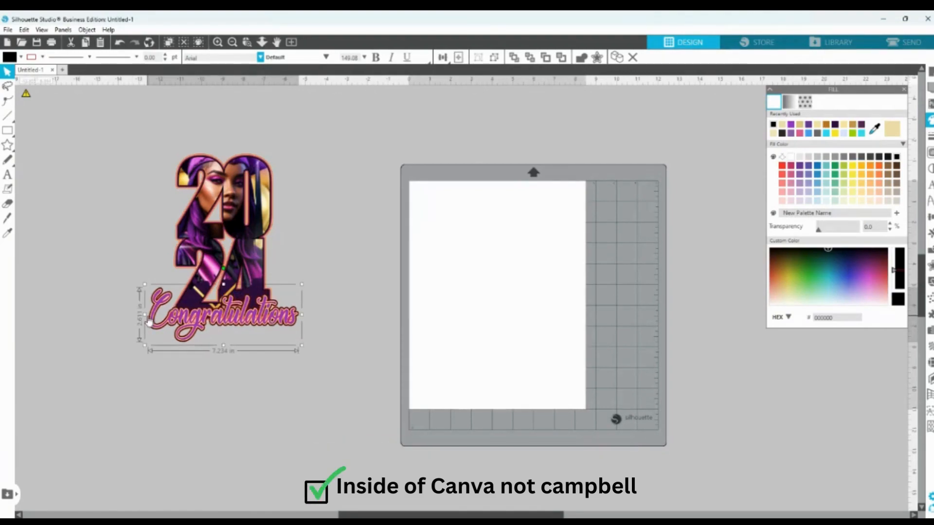
pyautogui.moveTo(143, 315); pyautogui.dragTo(145, 318)
pyautogui.moveTo(302, 315); pyautogui.dragTo(295, 320)
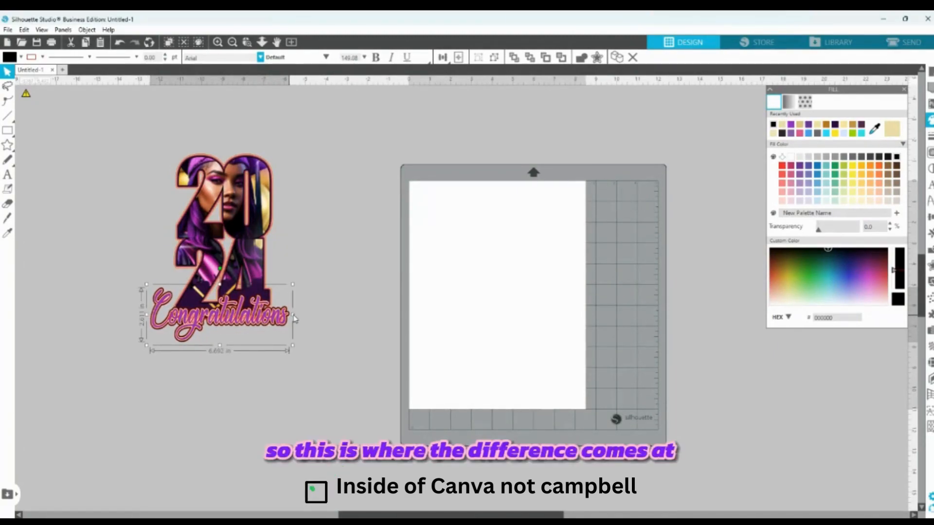
pyautogui.moveTo(295, 319); pyautogui.dragTo(296, 320)
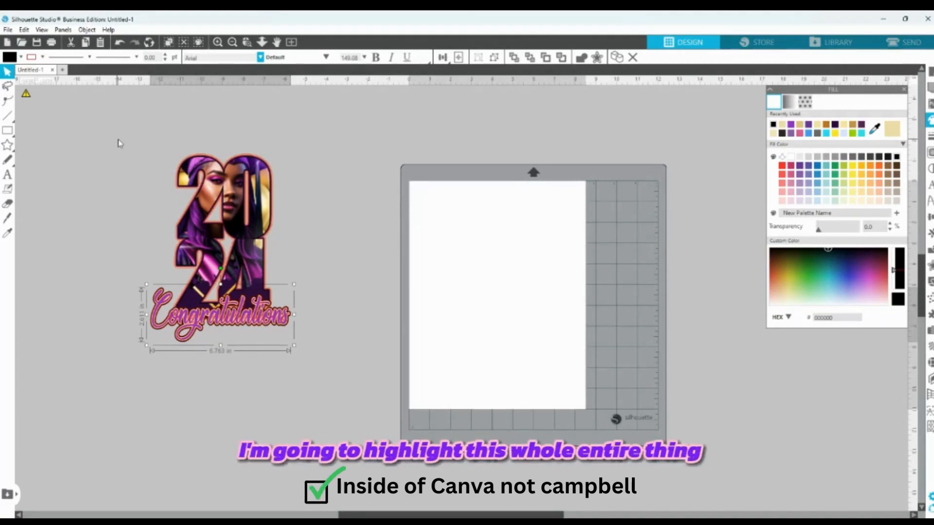
# - Group the 2024 design with Congratulations and add a rounded 0.05 in outward offset around the whole group
pyautogui.moveTo(141, 134); pyautogui.dragTo(346, 379)
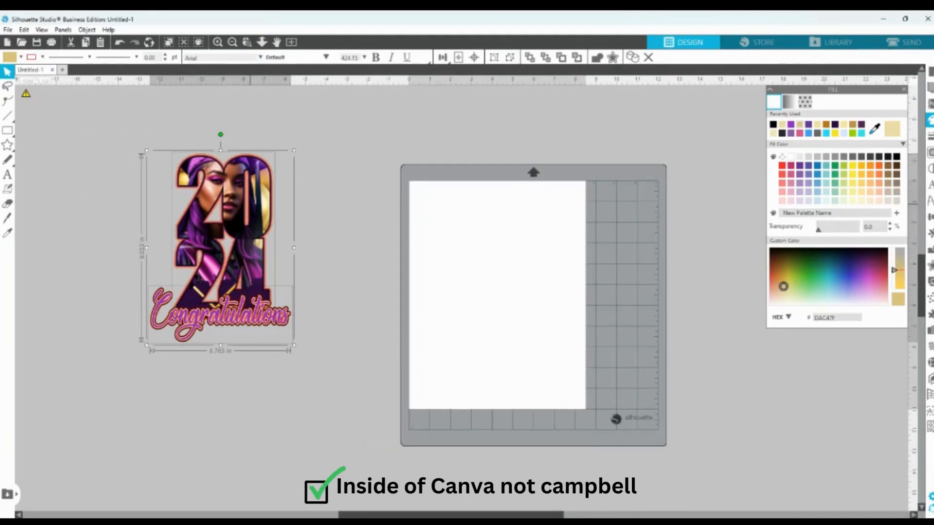
pyautogui.hotkey('ctrl', 'g')
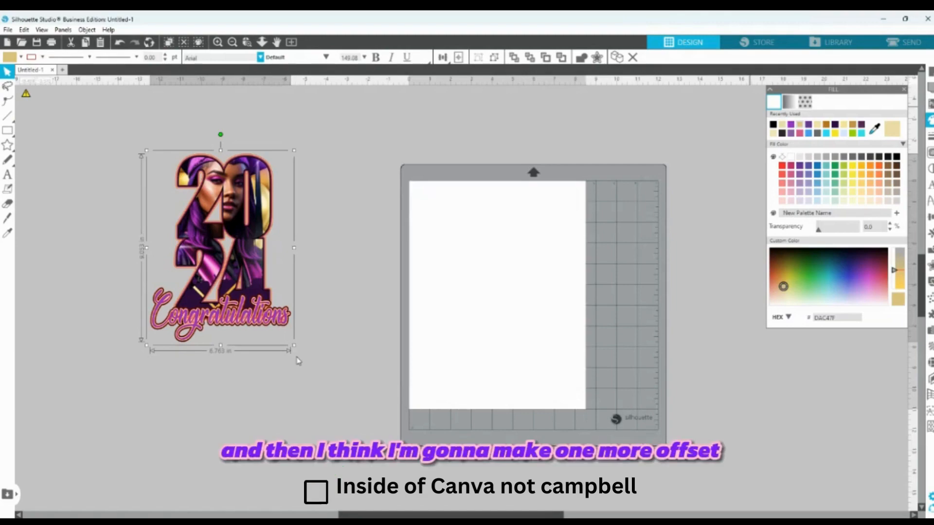
pyautogui.click(930, 266)
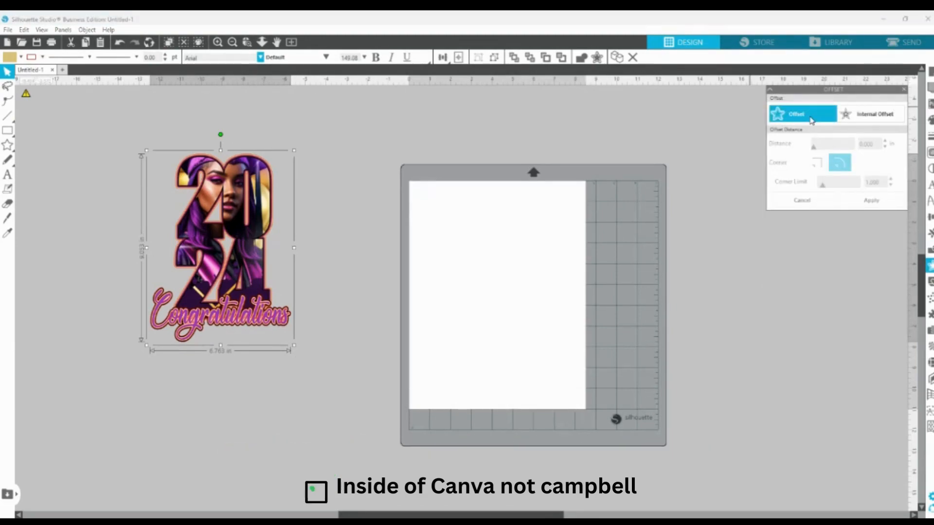
pyautogui.click(811, 119)
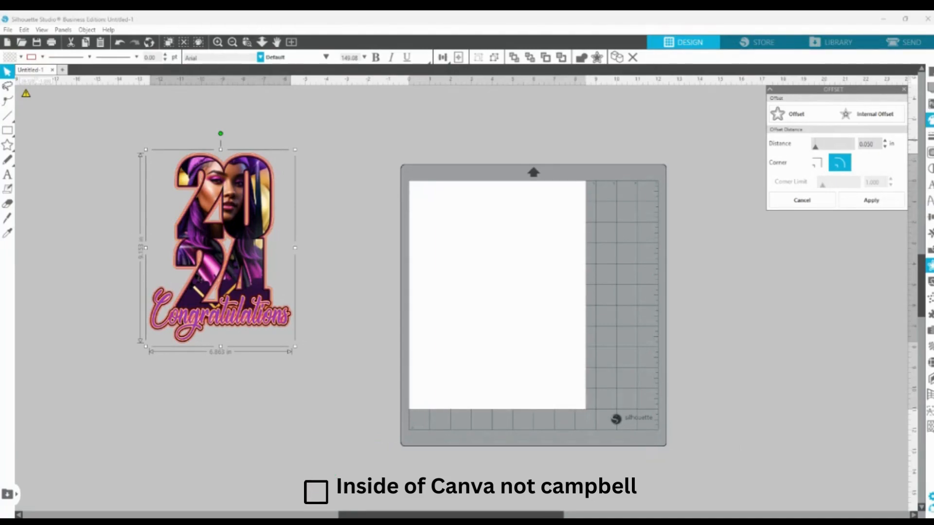
# - Fill the new outer offset with the recently used dark purple and group it with the full design
pyautogui.click(931, 120)
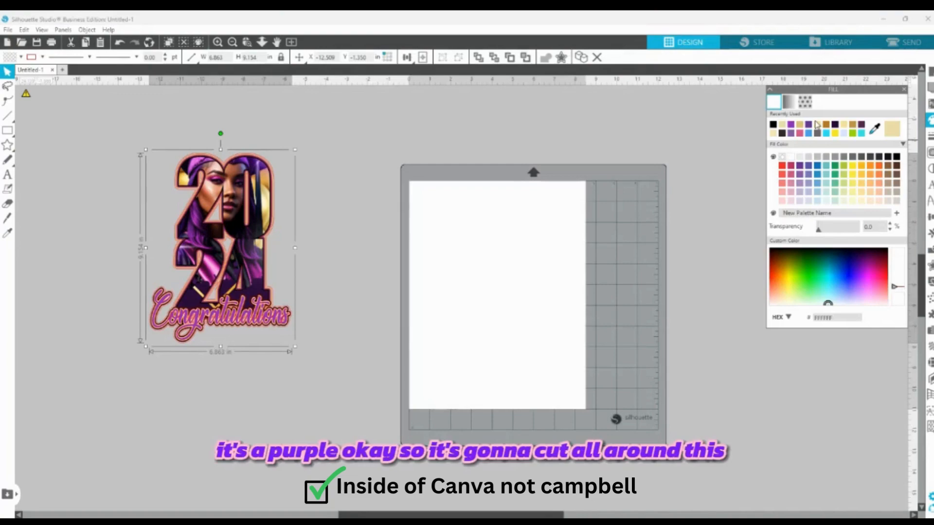
pyautogui.click(810, 124)
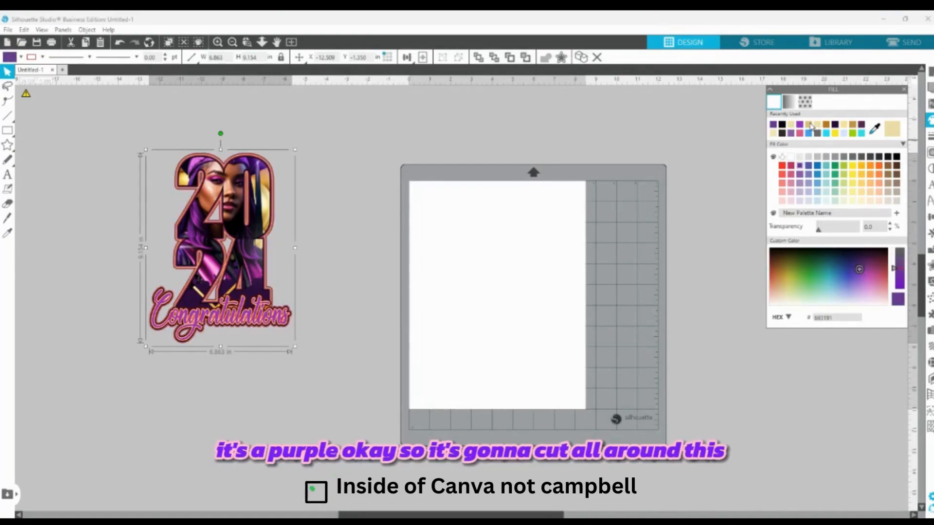
pyautogui.click(331, 114)
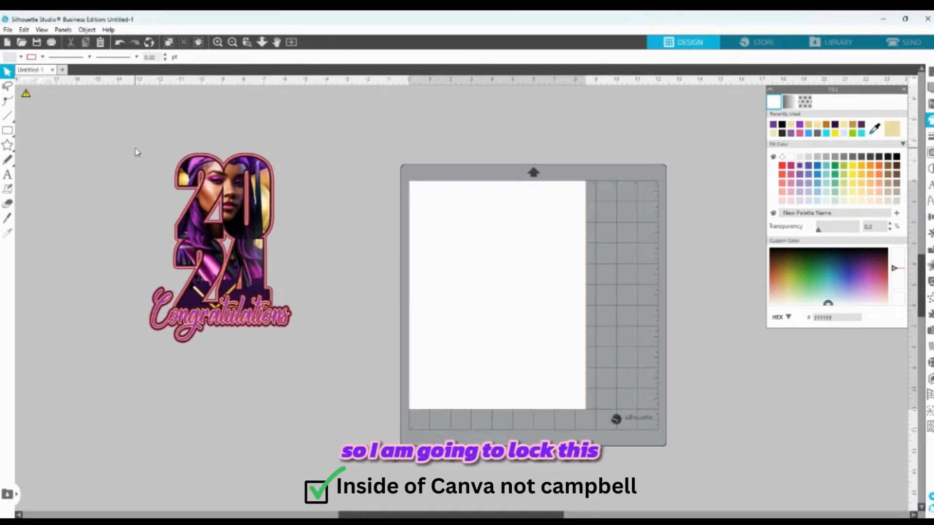
pyautogui.moveTo(134, 148); pyautogui.dragTo(301, 281)
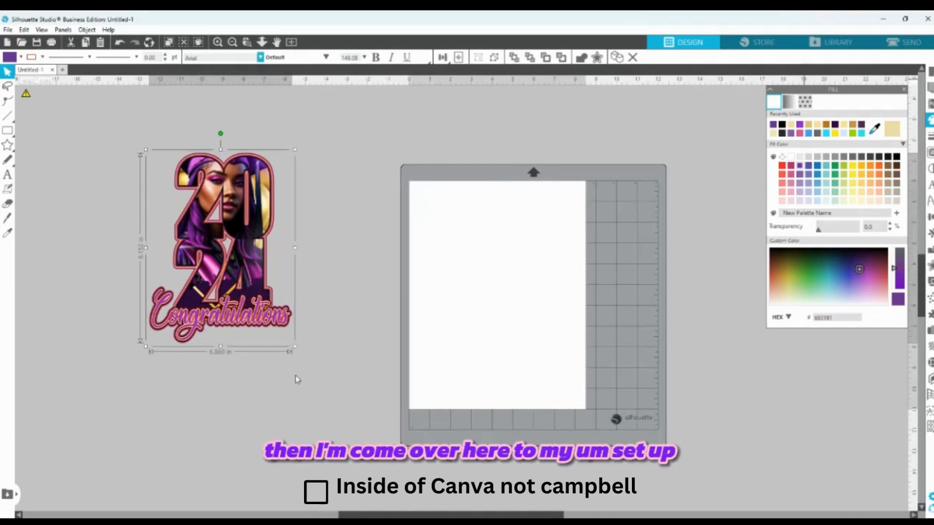
# - Turn on registration marks with a 0.70 mm line thickness and center the 2024 Congratulations design on the page
pyautogui.click(929, 72)
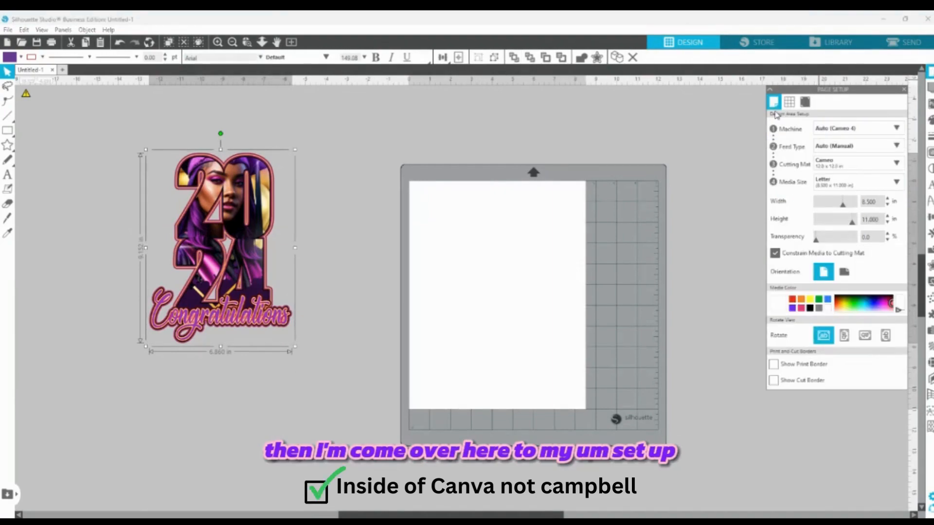
pyautogui.click(805, 101)
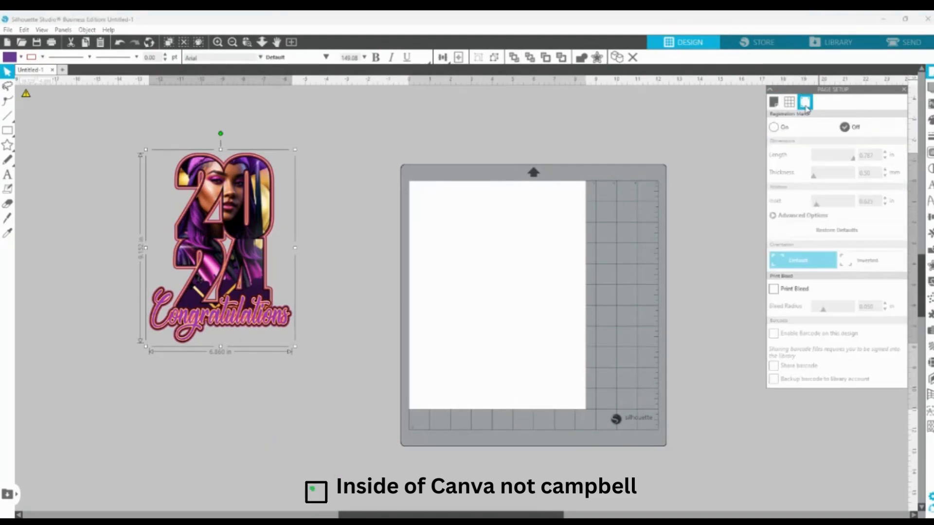
pyautogui.click(774, 127)
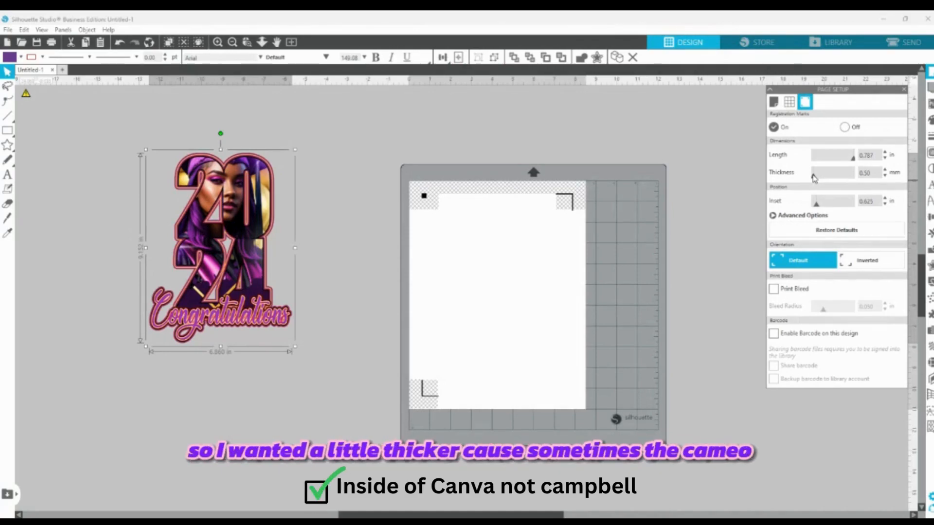
pyautogui.moveTo(812, 175); pyautogui.dragTo(827, 180)
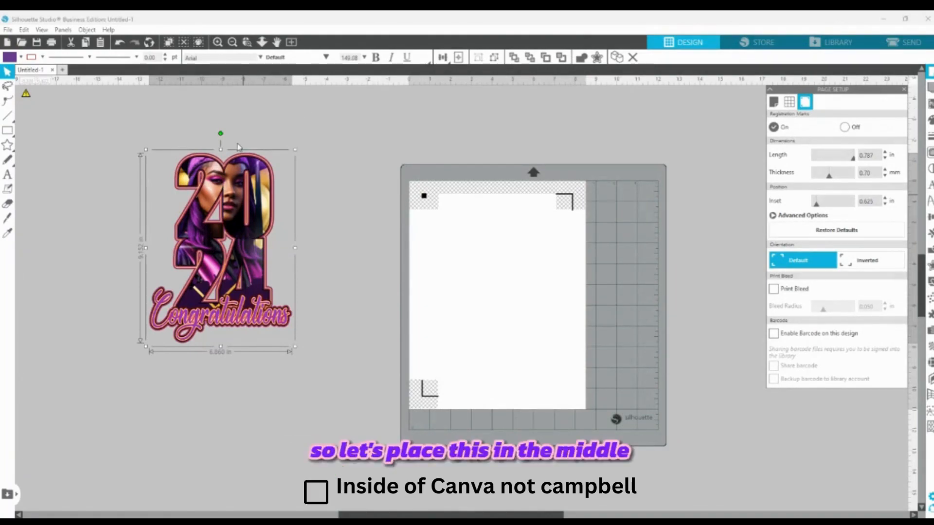
pyautogui.click(460, 63)
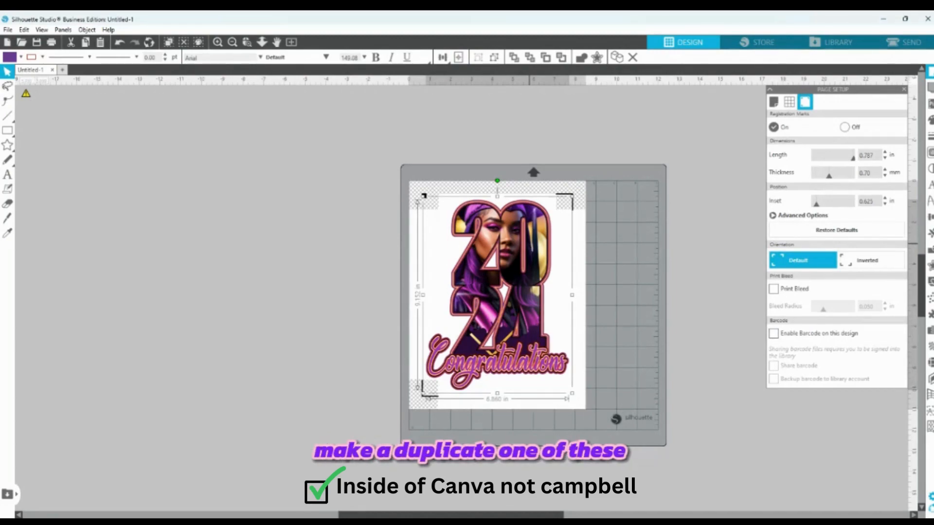
# - Duplicate the centered design onto the empty area beside the mat and turn the copy into a solid purple silhouette
pyautogui.hotkey('ctrl', 'd')
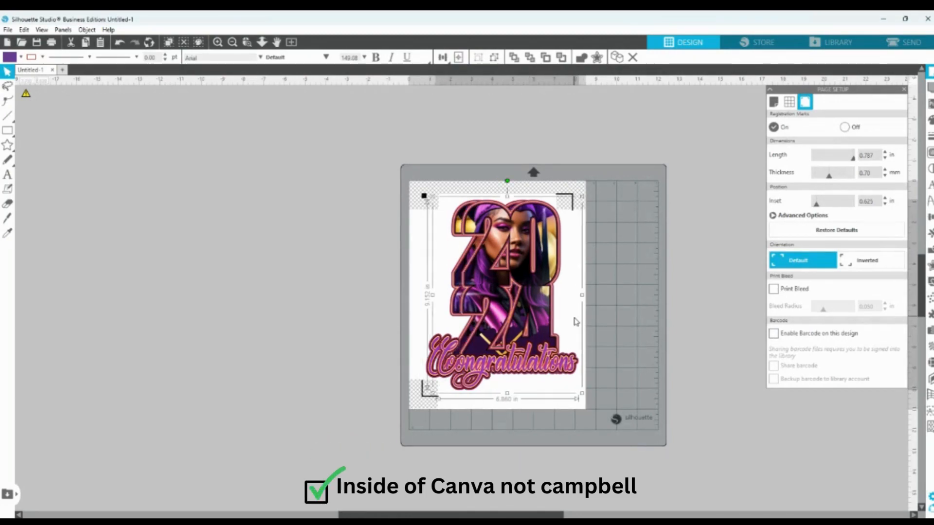
pyautogui.moveTo(576, 321); pyautogui.dragTo(304, 311)
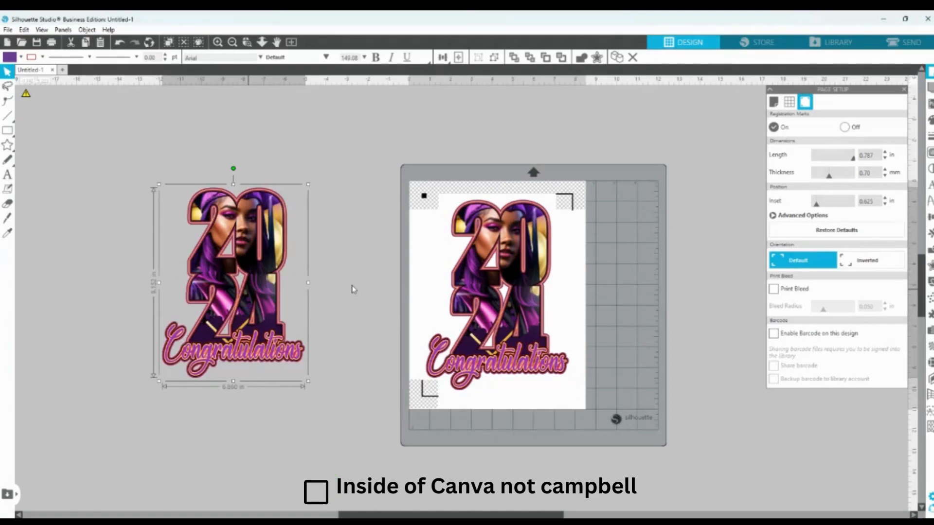
pyautogui.moveTo(249, 289); pyautogui.dragTo(252, 305)
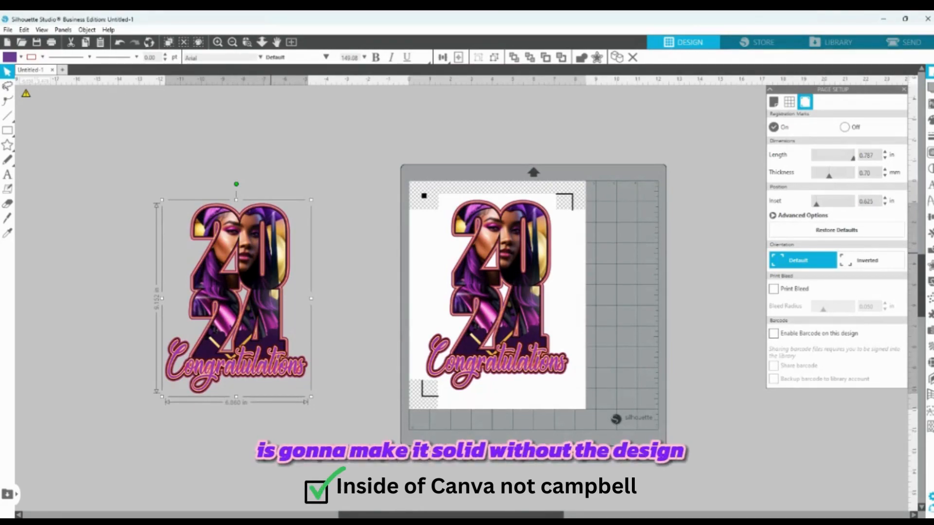
pyautogui.click(306, 373)
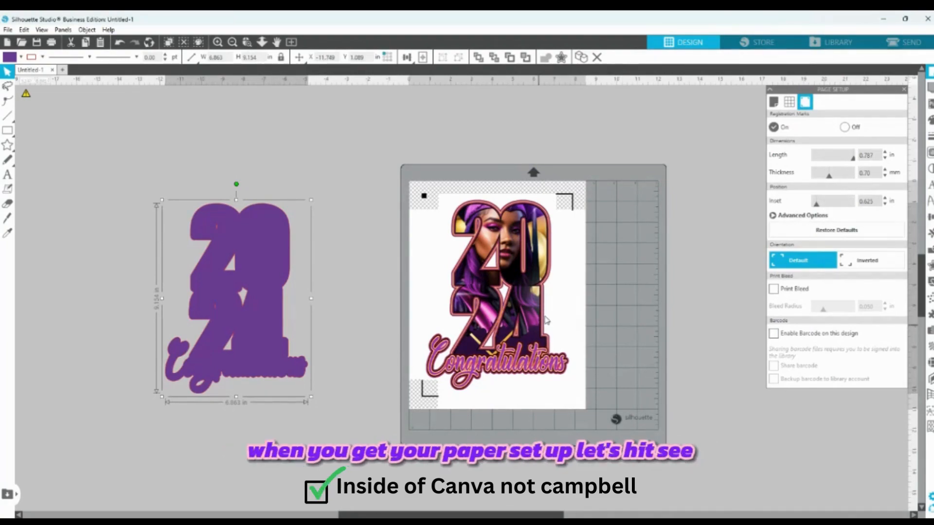
# - Open the cut setup and assign Cut Edge to the design on the page
pyautogui.click(918, 45)
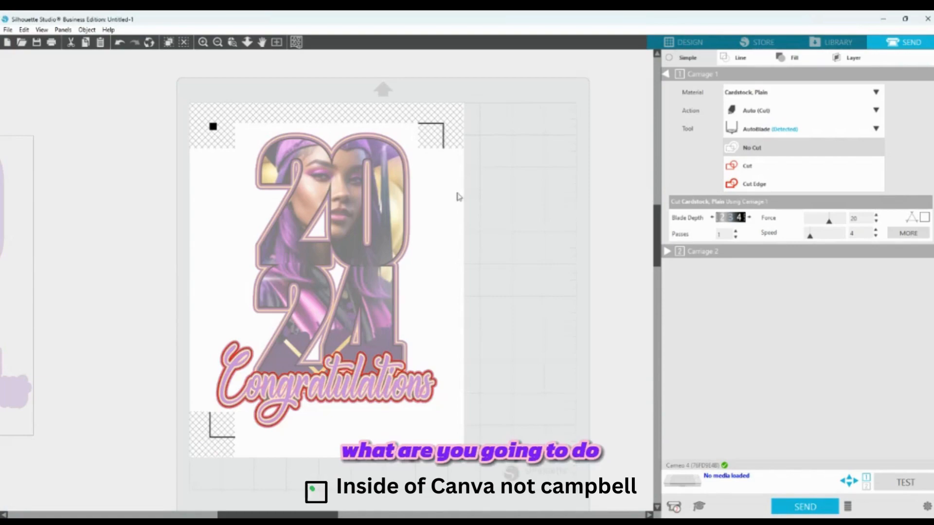
pyautogui.click(386, 185)
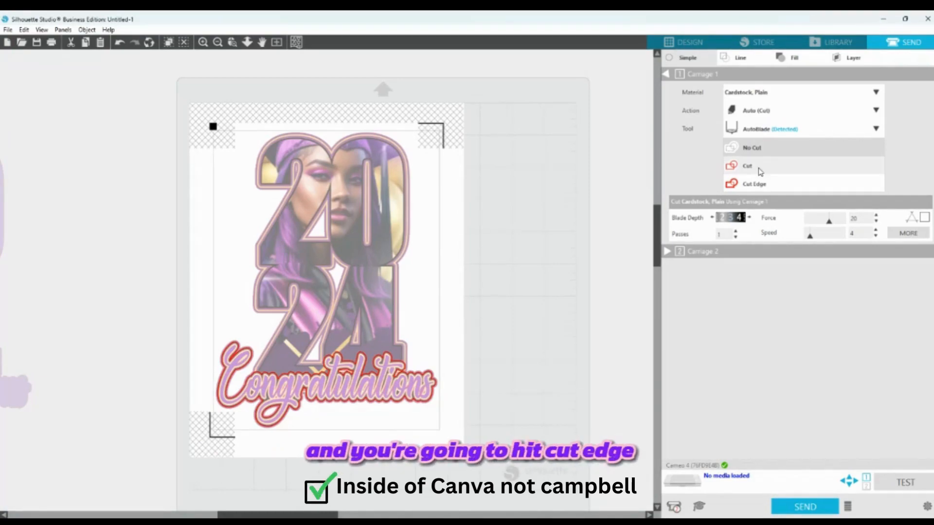
pyautogui.click(760, 190)
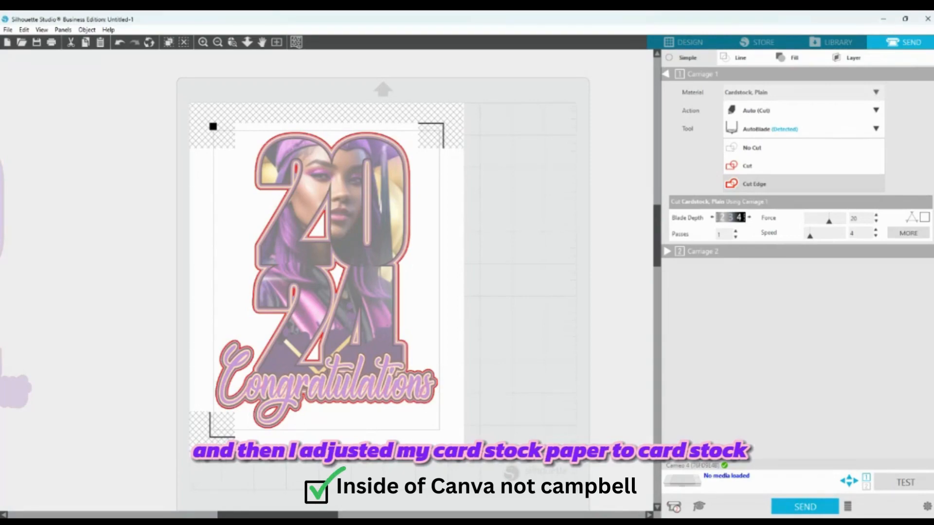
# - Set the cut material to Cardstock, Textured - Heavy (80lb) with blade depth 6 and 3 passes
pyautogui.click(778, 215)
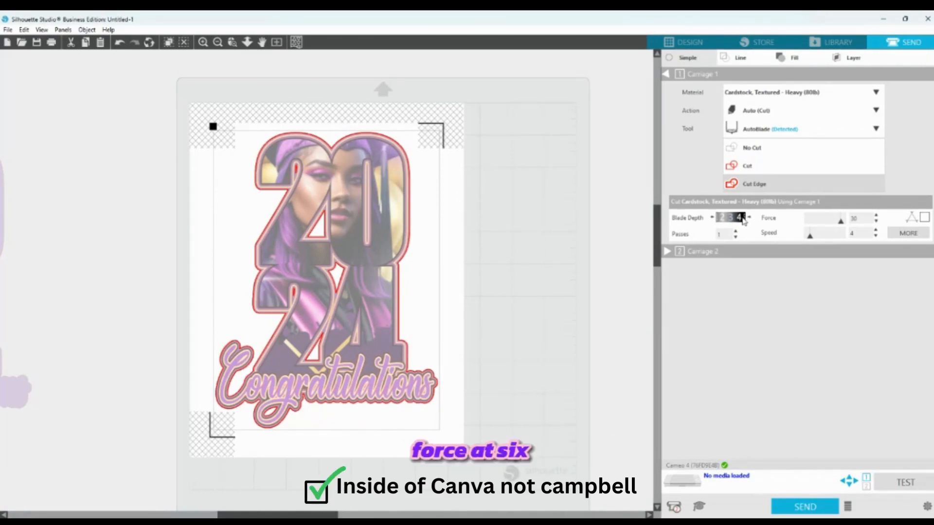
pyautogui.moveTo(739, 216); pyautogui.dragTo(730, 218)
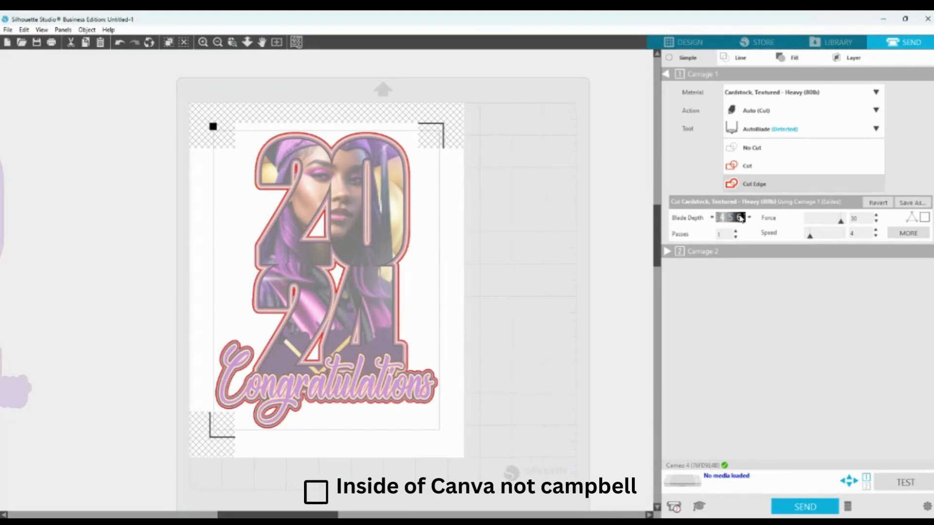
pyautogui.moveTo(742, 219); pyautogui.dragTo(738, 219)
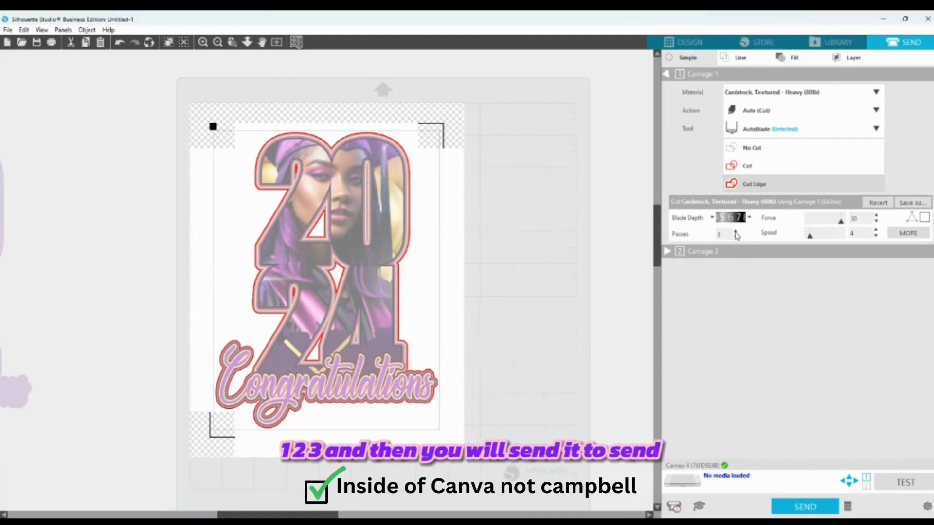
pyautogui.click(736, 232)
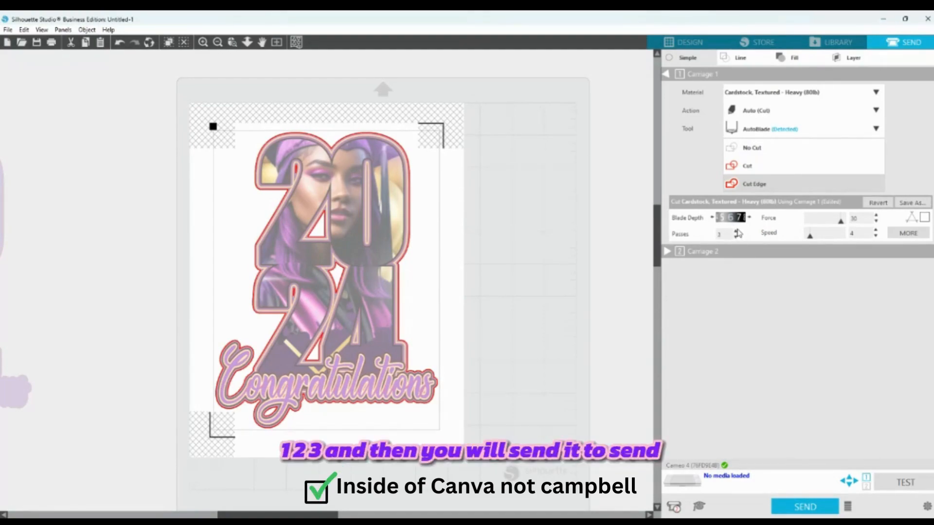